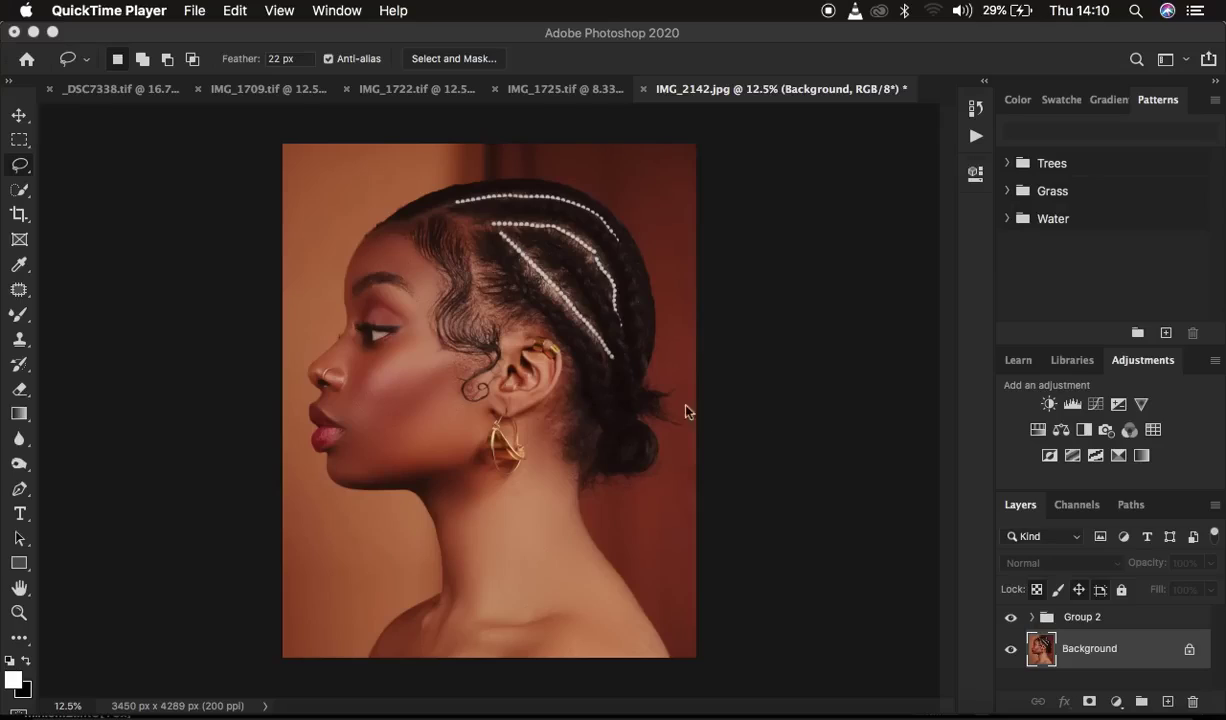
Toggle the Group 2 retouch on and off to compare smoothed skin against the acne
click(1010, 620)
click(1010, 620)
click(1011, 621)
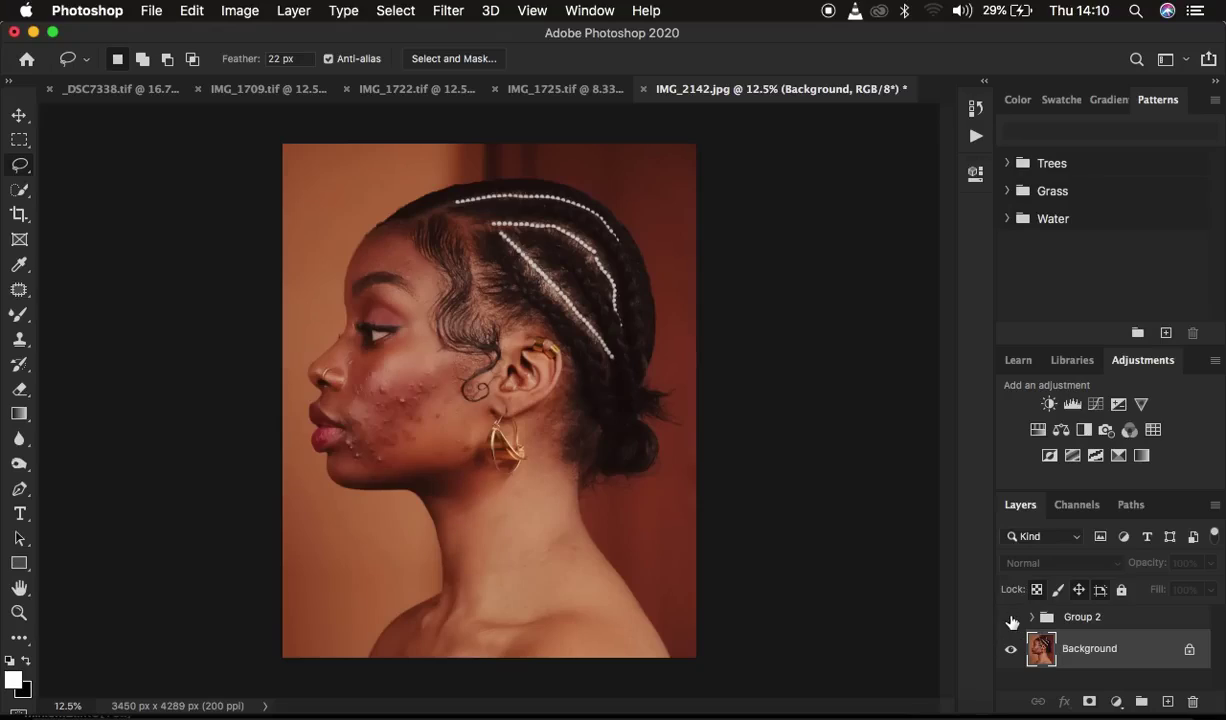
click(1011, 621)
click(1011, 621)
click(1011, 621)
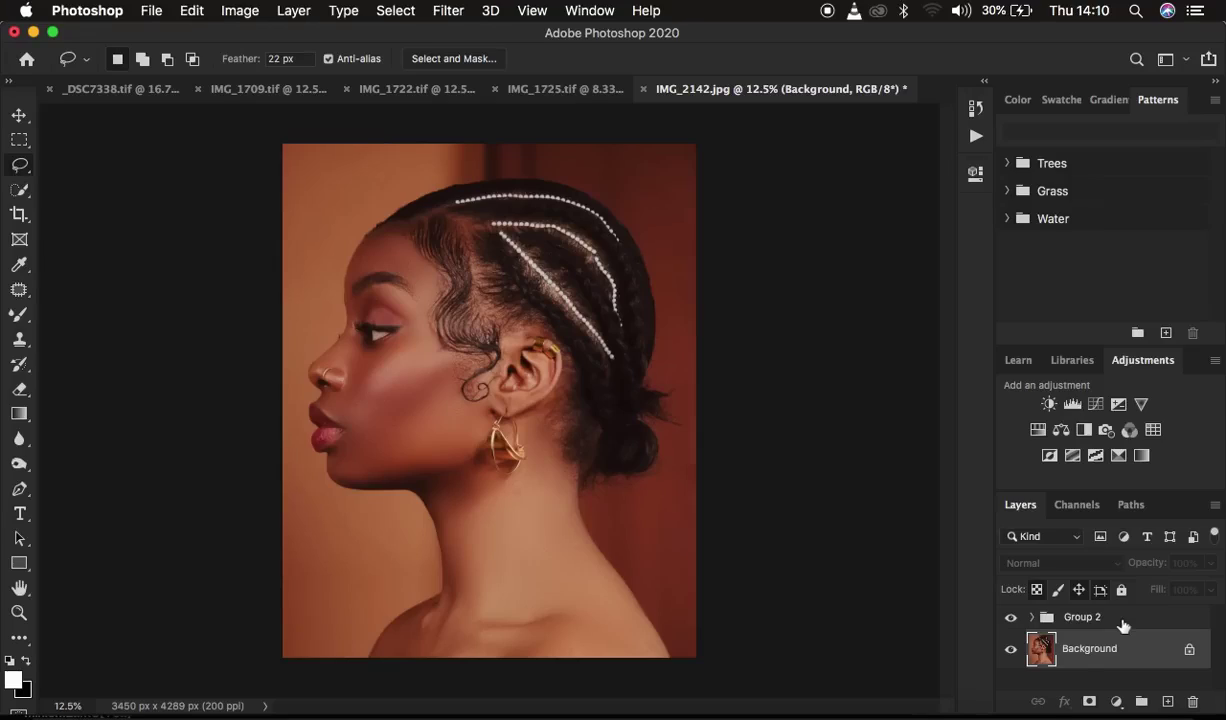
Select Group 2, hide it, and delete the retouch, leaving the original Background
click(1100, 622)
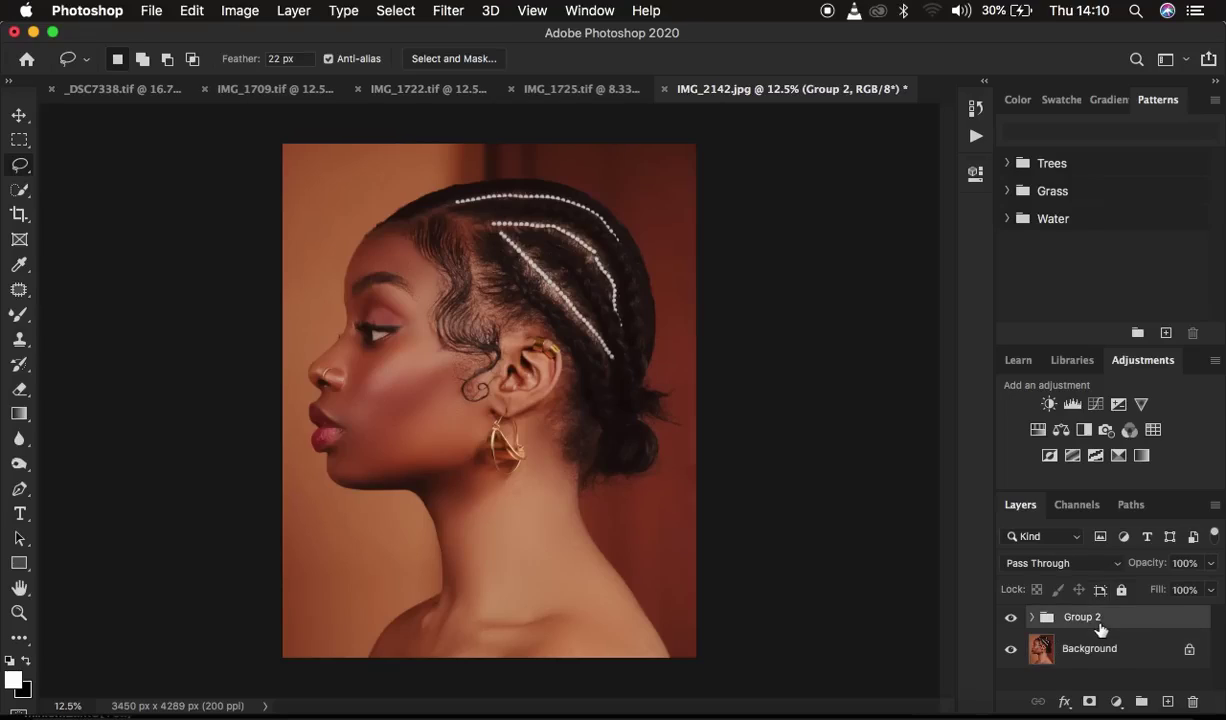
click(1011, 619)
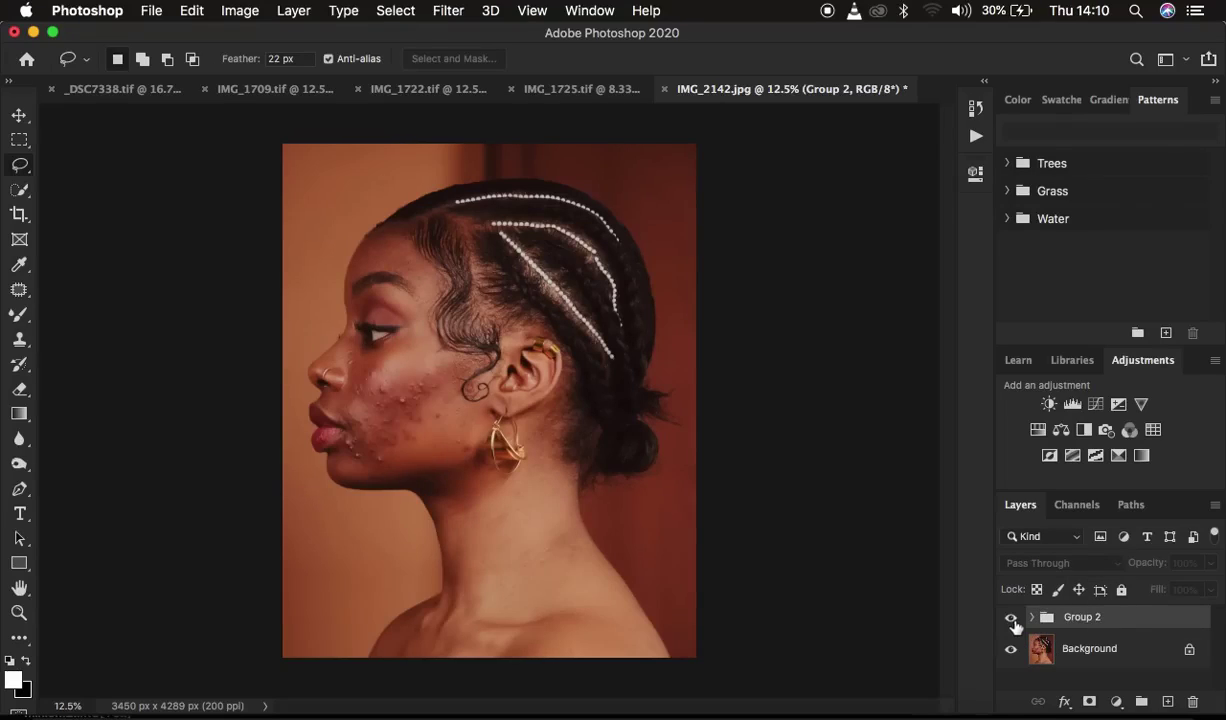
key(Delete)
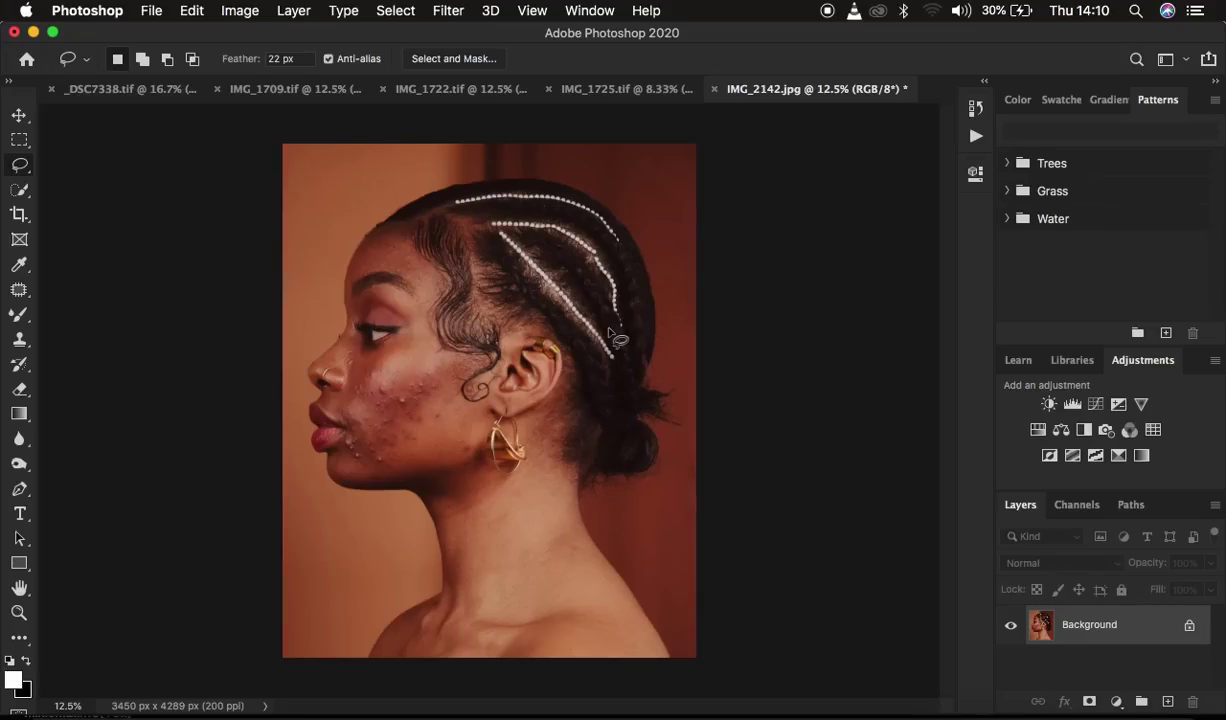
Zoom in, duplicate the Background to Layer 1, and switch to the Patch tool
key(super+plus)
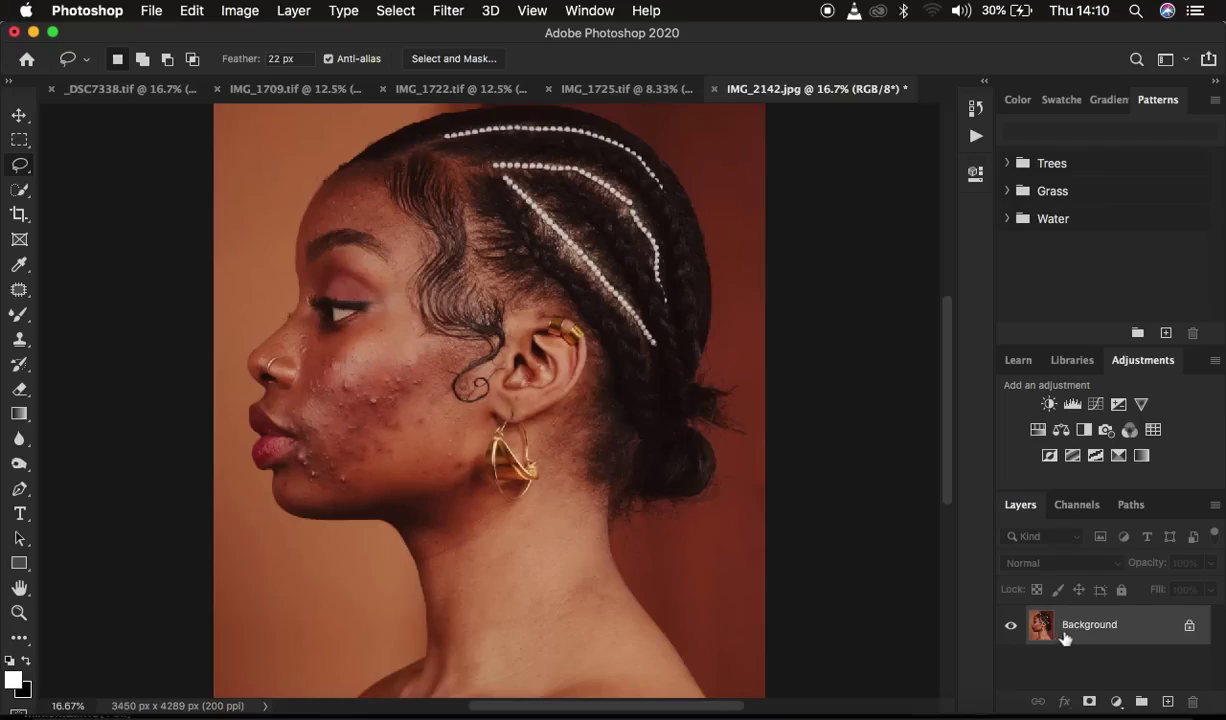
key(super+j)
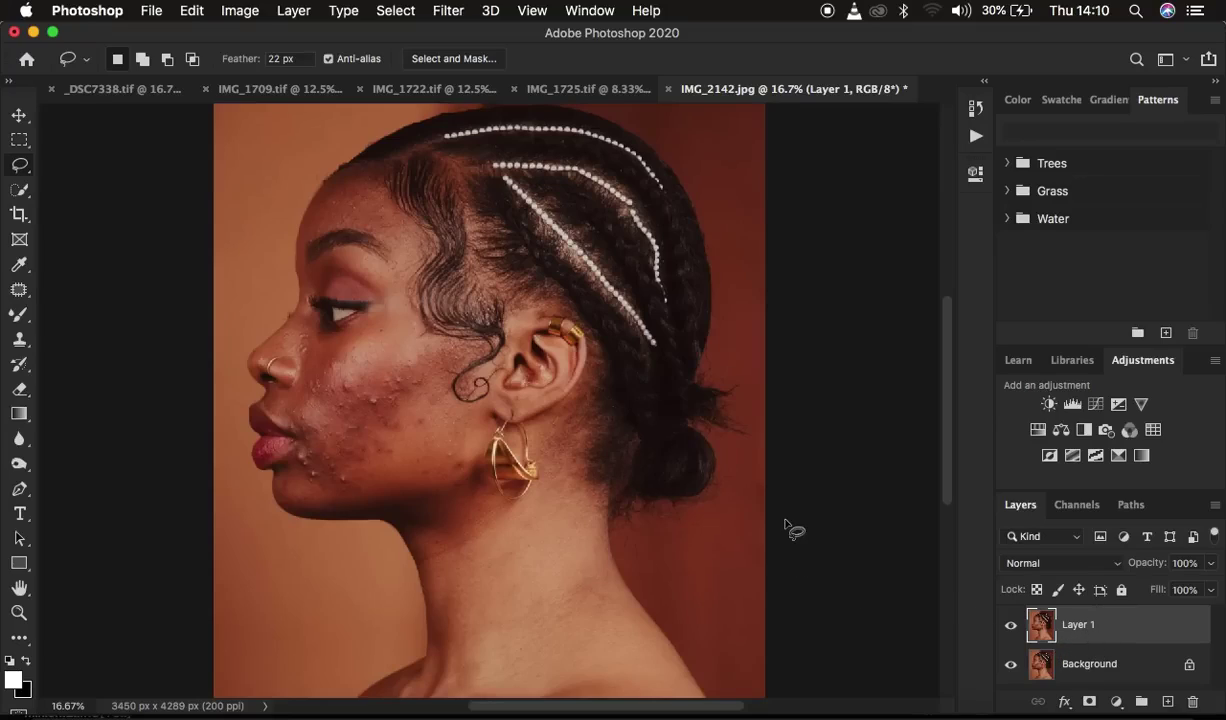
click(29, 292)
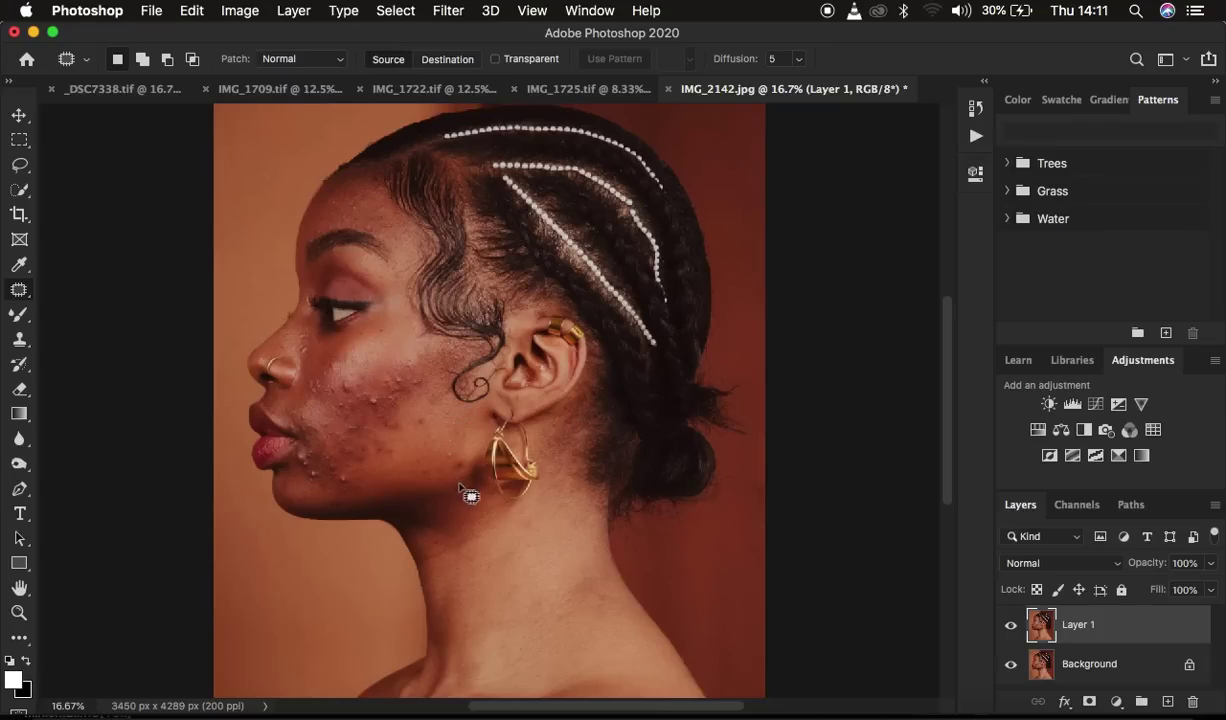
Zoom in on the face and patch a first cheek blemish
key(super+plus)
key(super+plus)
key(super+plus)
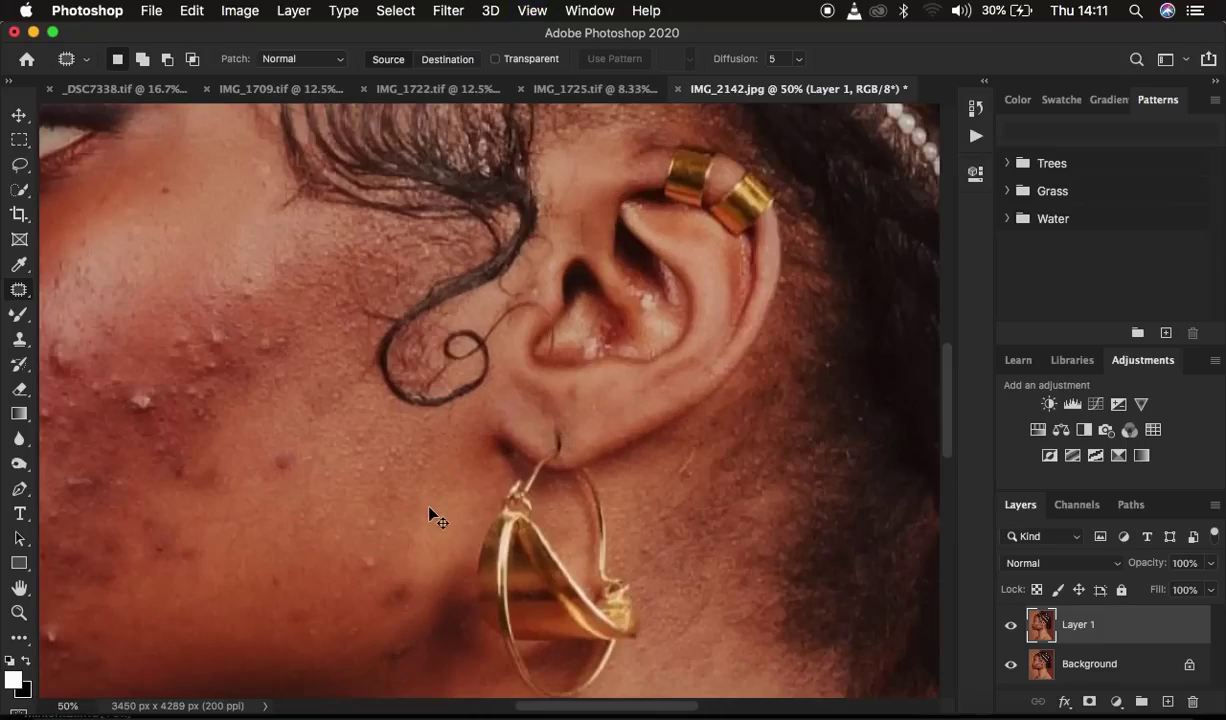
scroll(525, 482, down, 1)
scroll(525, 484, down, 5)
scroll(525, 484, left, 5)
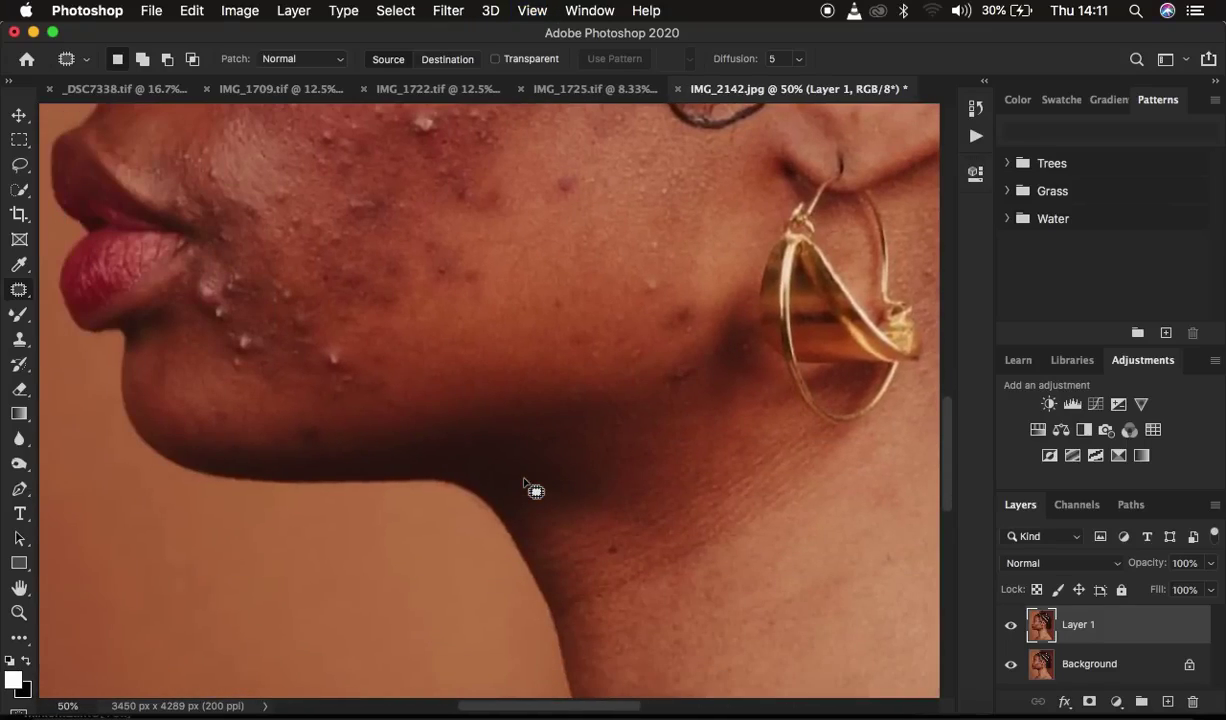
scroll(525, 484, up, 3)
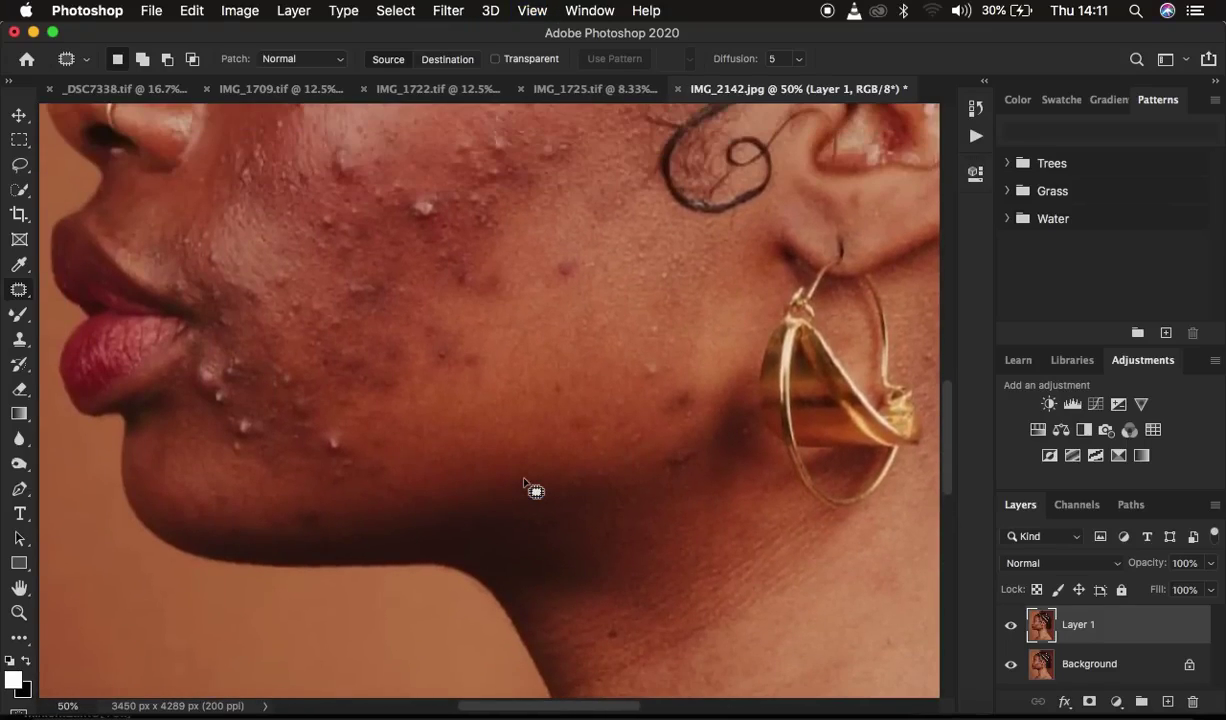
mouse_move(567, 258)
mouse_down()
mouse_move(577, 263)
mouse_move(561, 276)
mouse_move(605, 271)
mouse_move(567, 258)
mouse_move(600, 307)
mouse_up()
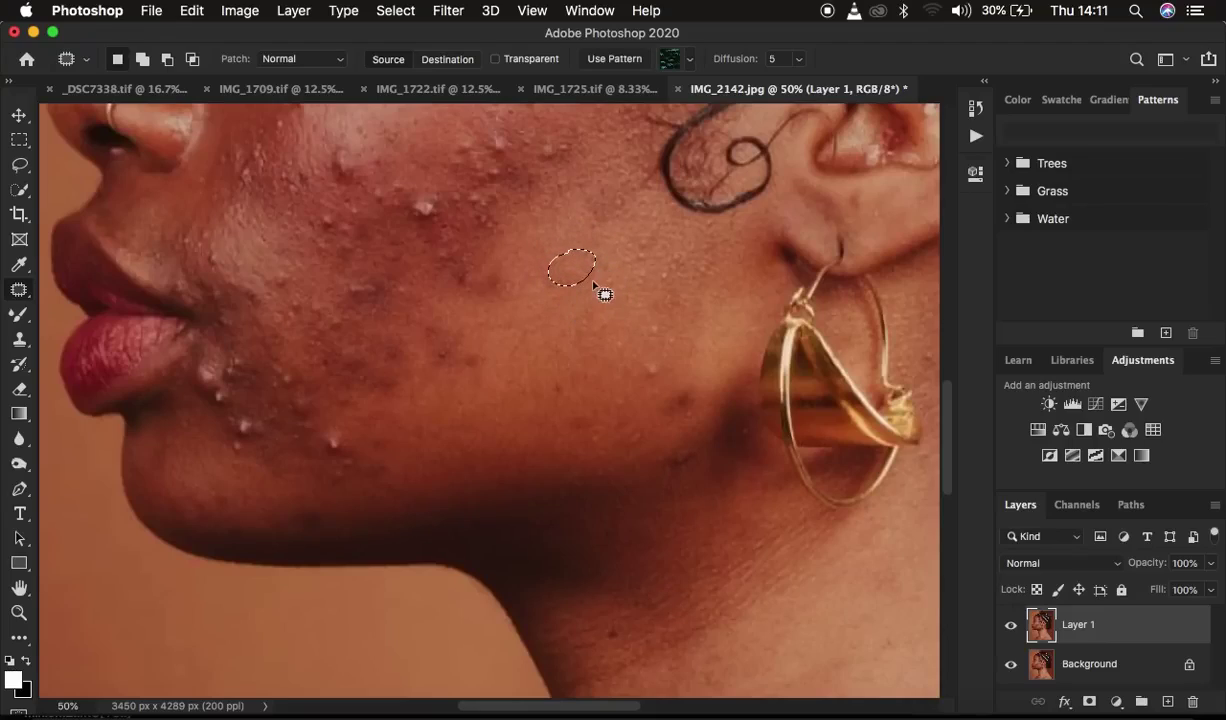
click(643, 350)
click(648, 368)
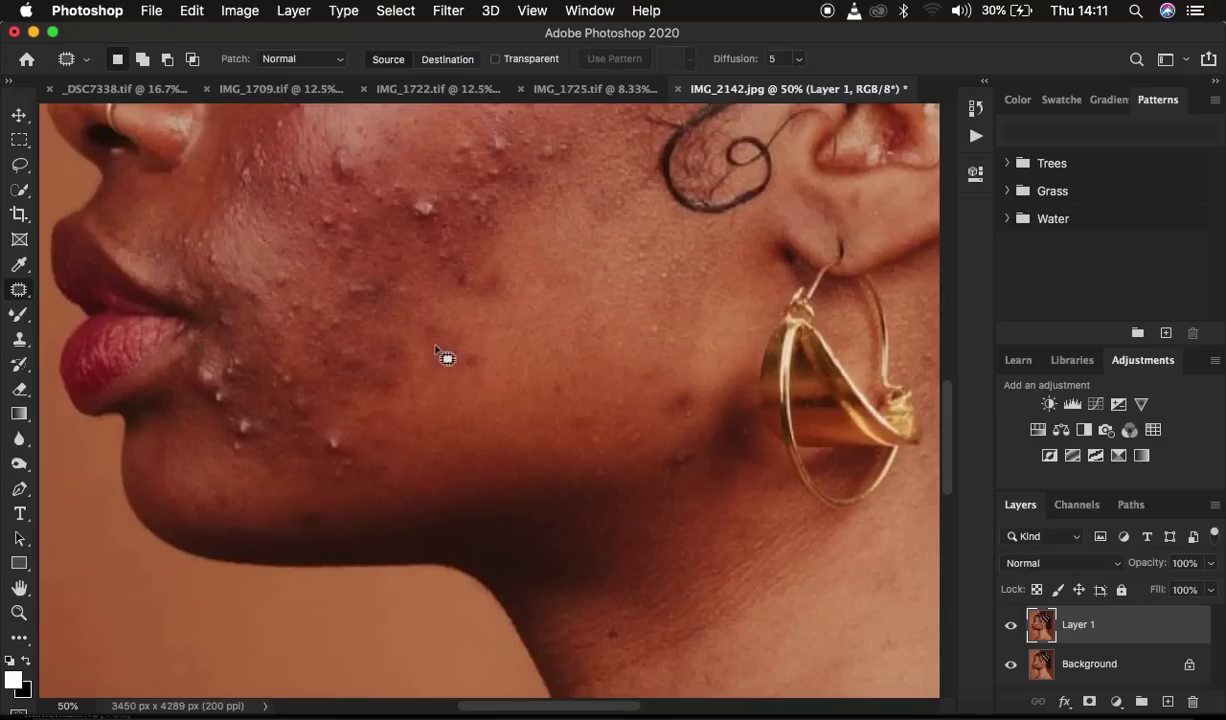
Patch two more cheek blemishes with clean skin to their right, deselecting each
drag(429, 341, 427, 341)
click(467, 367)
drag(467, 367, 528, 369)
key(ctrl+d)
click(481, 268)
drag(481, 268, 503, 276)
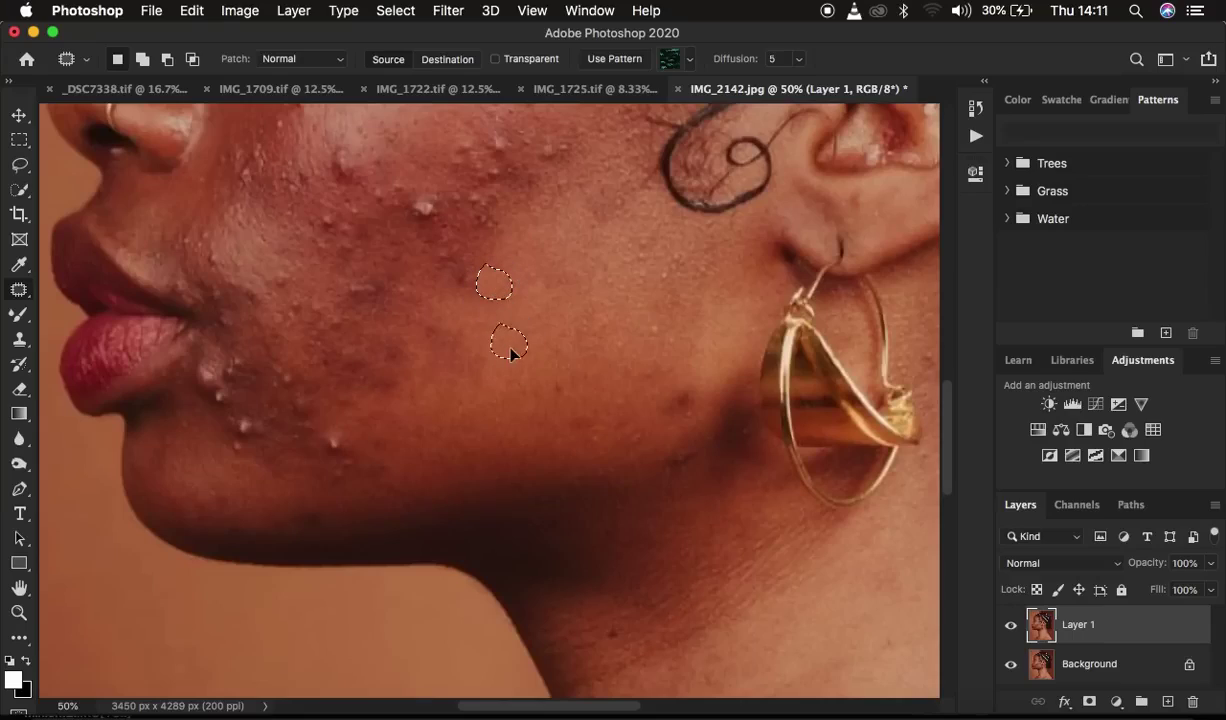
key(ctrl+d)
Patch blemishes along the jaw, beside the chin and below the lip
mouse_move(330, 455)
mouse_down()
mouse_move(337, 441)
mouse_move(369, 446)
mouse_move(380, 470)
mouse_move(410, 470)
mouse_up()
key(ctrl+d)
mouse_move(245, 413)
mouse_down()
mouse_move(262, 432)
mouse_move(245, 415)
mouse_move(255, 471)
mouse_up()
key(ctrl+d)
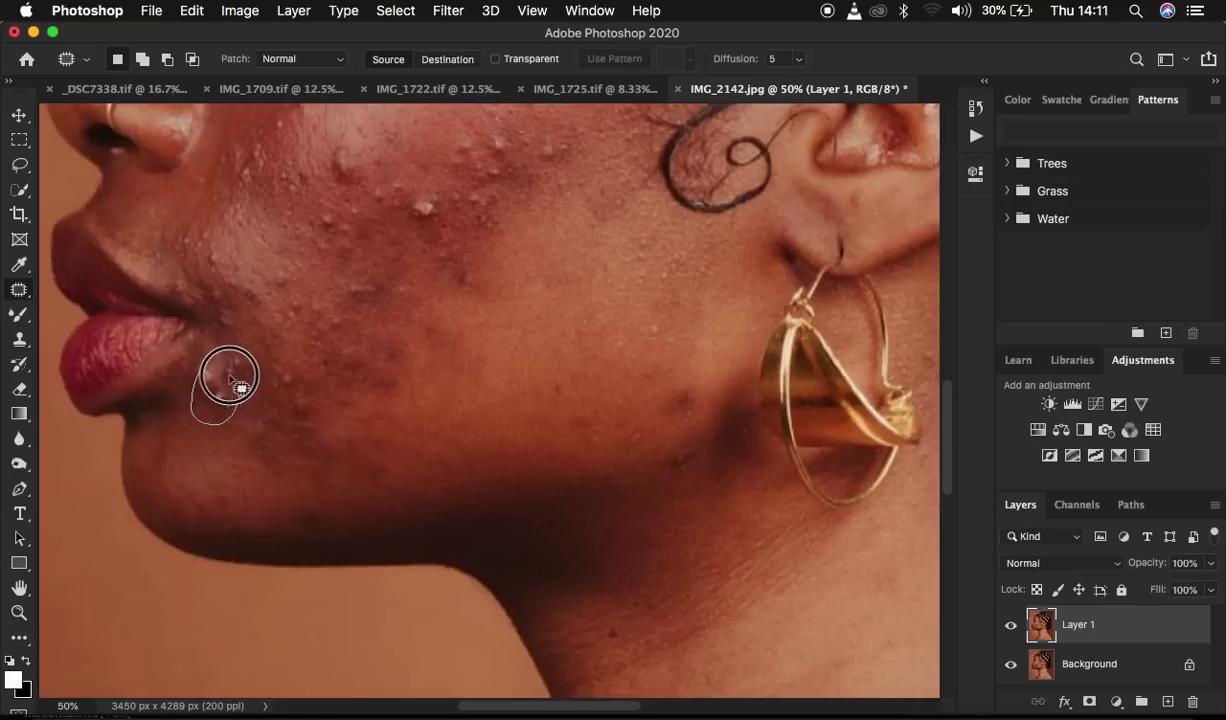
drag(202, 372, 213, 416)
mouse_move(300, 379)
mouse_down()
mouse_move(348, 430)
mouse_move(265, 460)
mouse_move(274, 471)
mouse_up()
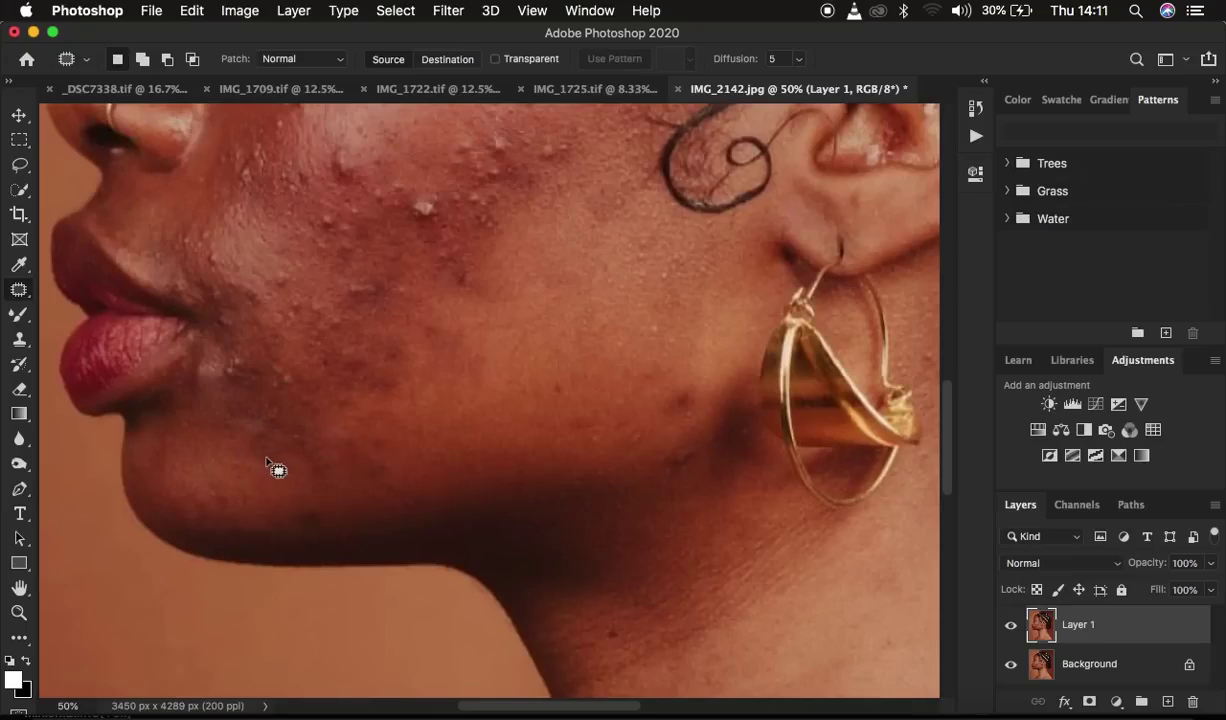
mouse_move(280, 372)
mouse_down()
mouse_move(291, 398)
mouse_move(323, 416)
mouse_up()
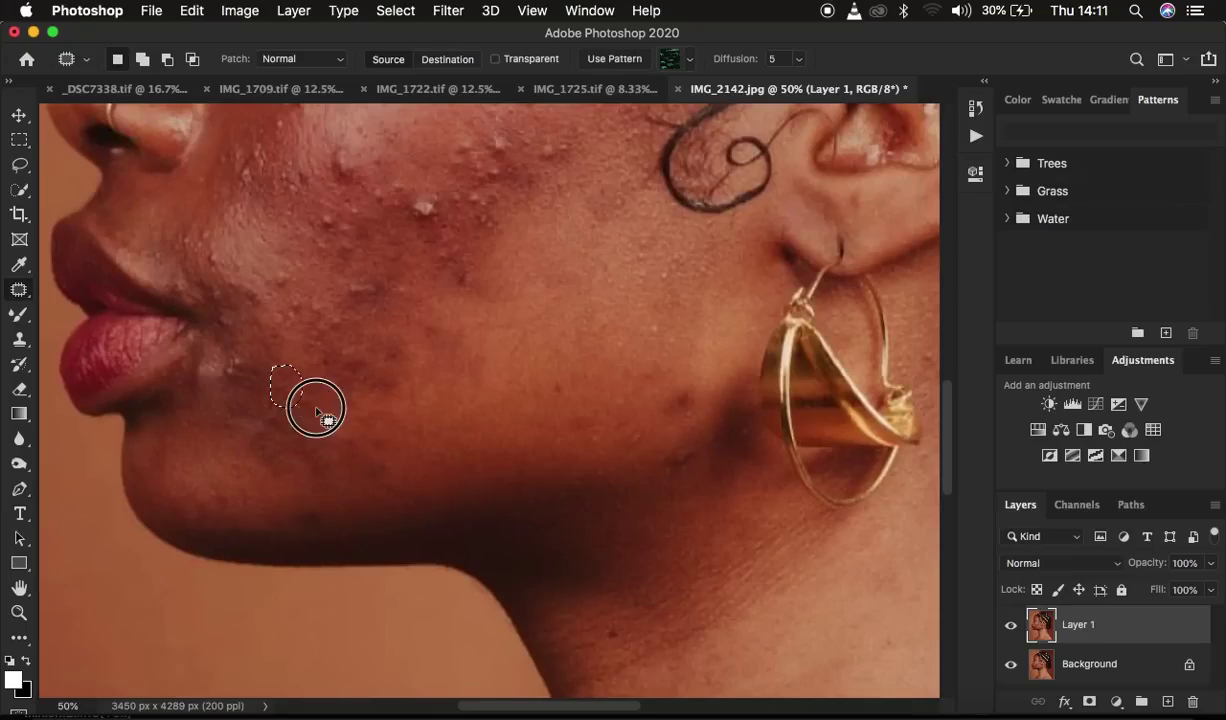
mouse_move(248, 358)
mouse_down()
mouse_move(252, 424)
mouse_move(326, 410)
mouse_up()
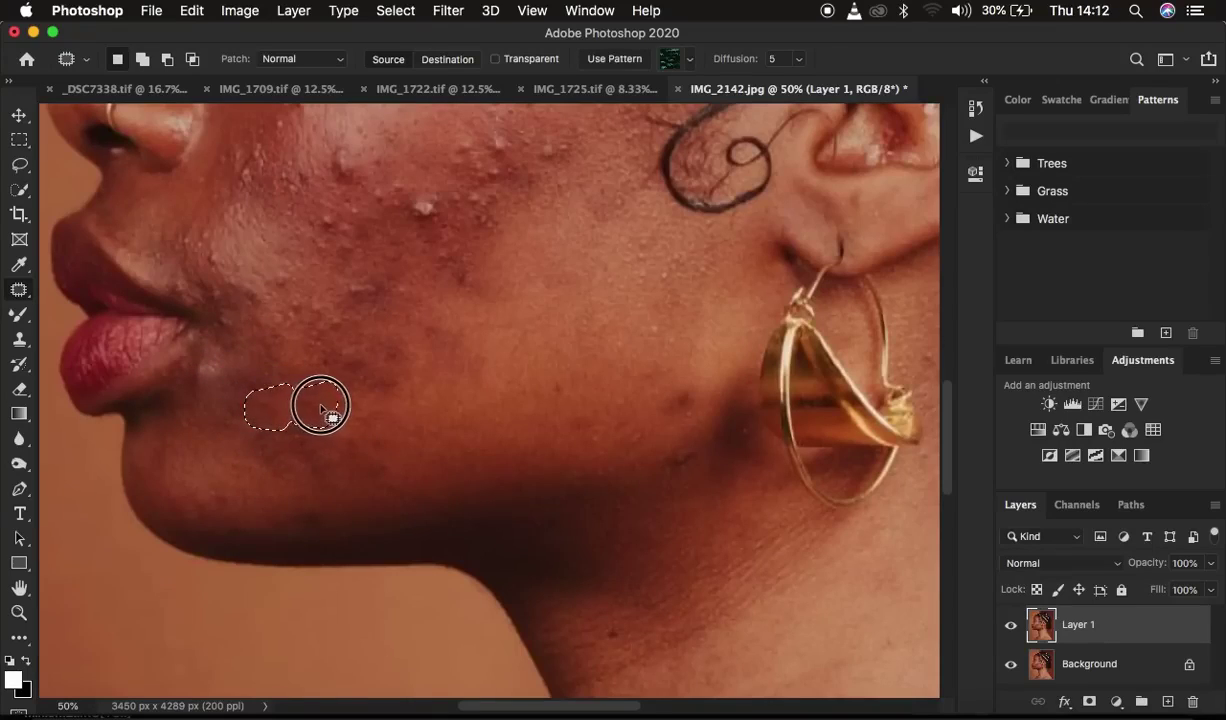
Patch a small jaw spot and a cheek blemish with nearby clean skin
key(ctrl+d)
drag(323, 378, 402, 410)
key(ctrl+d)
mouse_move(361, 282)
mouse_down()
mouse_move(383, 288)
mouse_move(364, 339)
mouse_up()
click(411, 241)
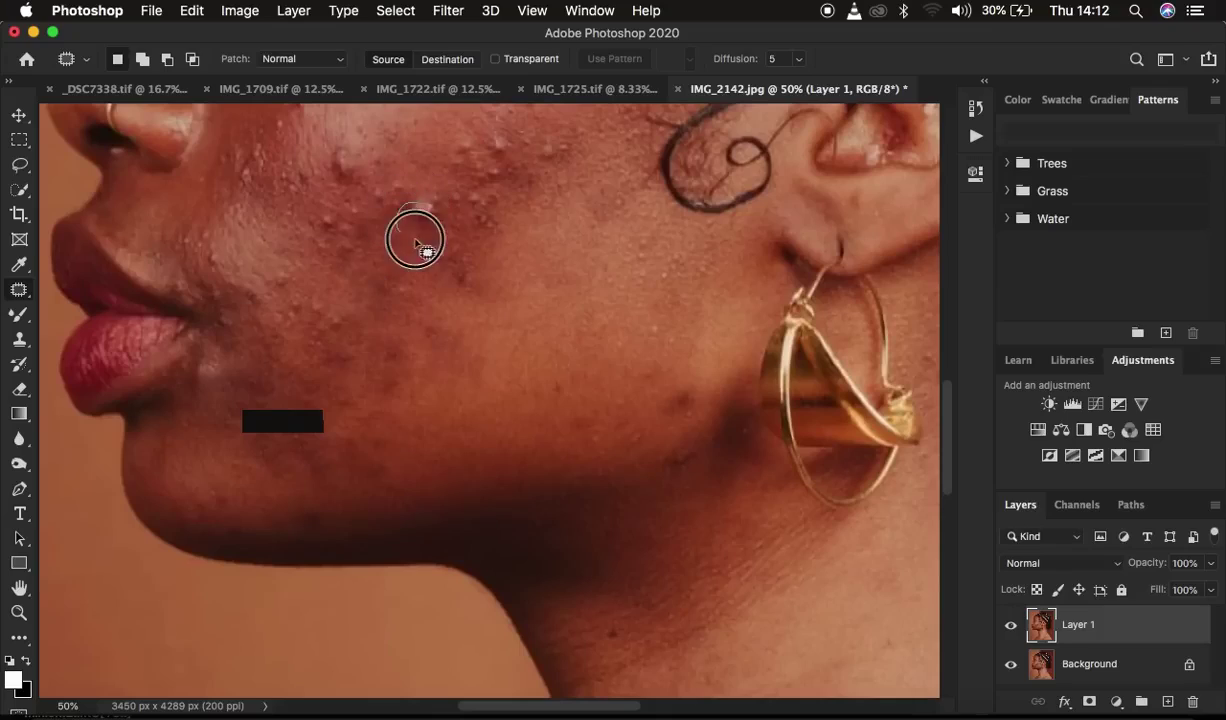
mouse_move(413, 271)
mouse_down()
mouse_move(463, 243)
mouse_move(515, 274)
mouse_up()
Patch upper-cheek blemishes from the skin below, plus one near the jaw
drag(565, 158, 556, 156)
mouse_move(561, 200)
mouse_down()
mouse_move(518, 160)
mouse_move(539, 203)
mouse_up()
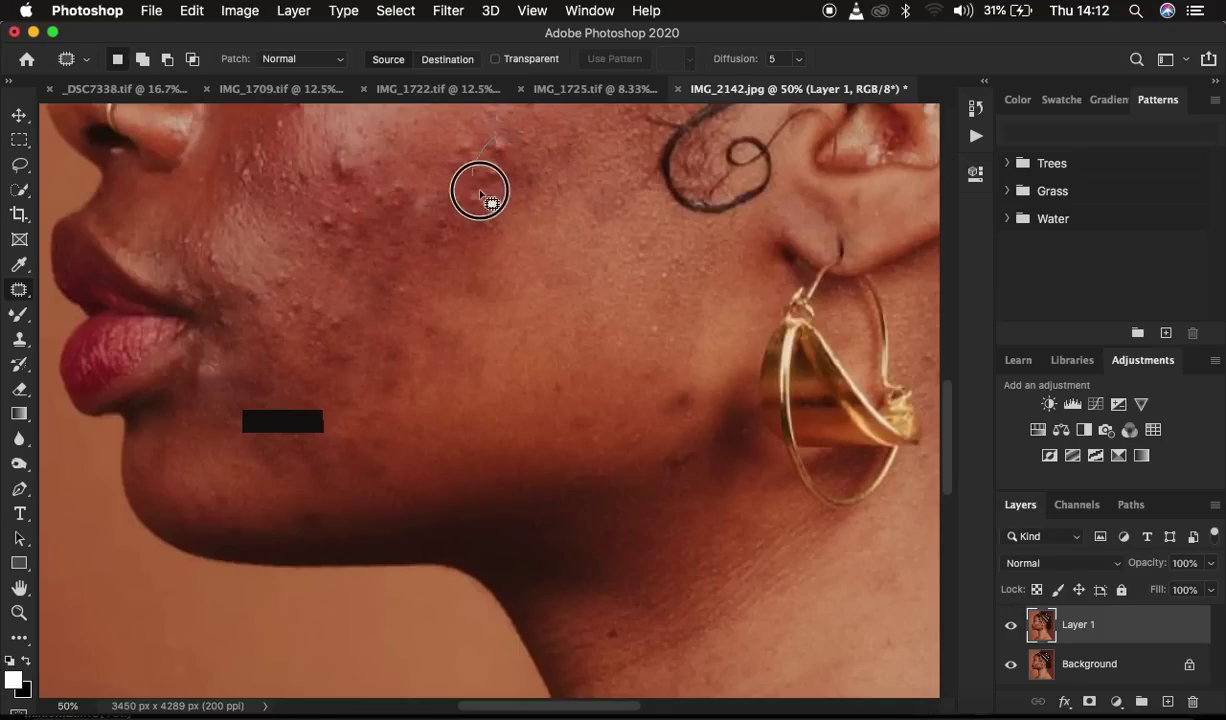
click(487, 190)
drag(487, 192, 492, 245)
click(425, 202)
drag(425, 202, 460, 274)
drag(700, 400, 675, 390)
click(400, 336)
click(278, 272)
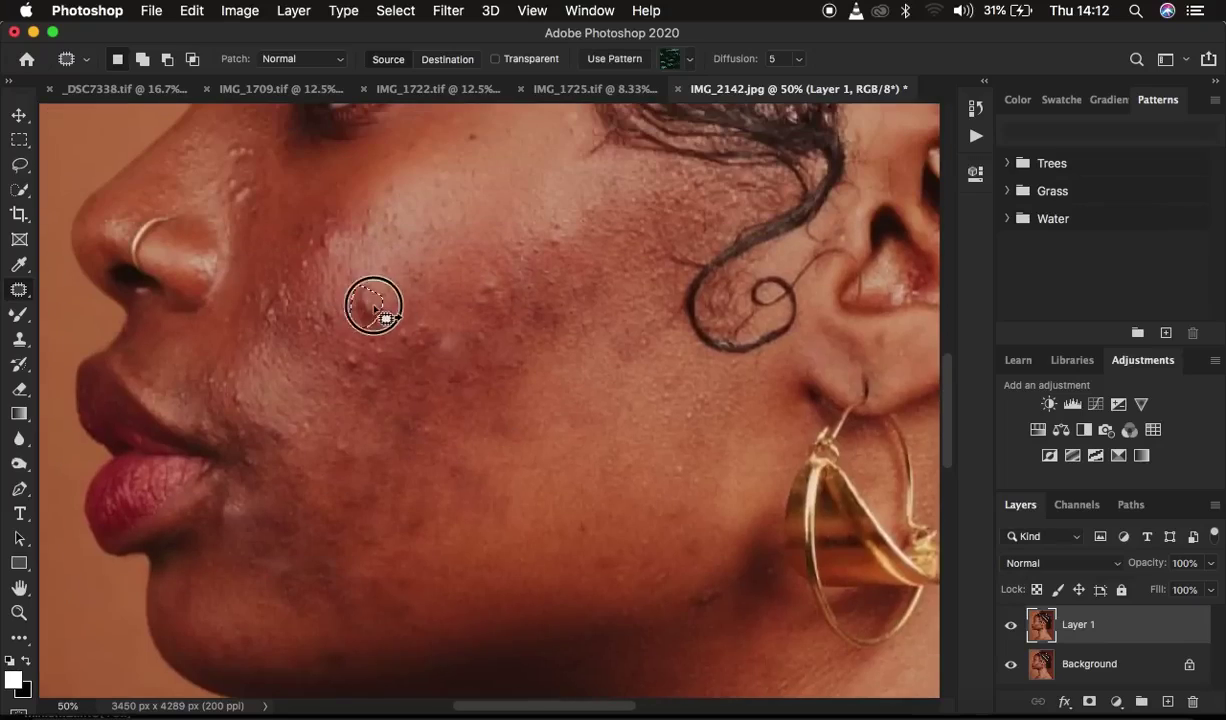
Patch the mouth-corner blemish and several more upper-cheek spots
mouse_move(350, 345)
mouse_down()
mouse_move(365, 383)
mouse_move(397, 323)
mouse_move(443, 342)
mouse_move(479, 328)
mouse_up()
click(515, 340)
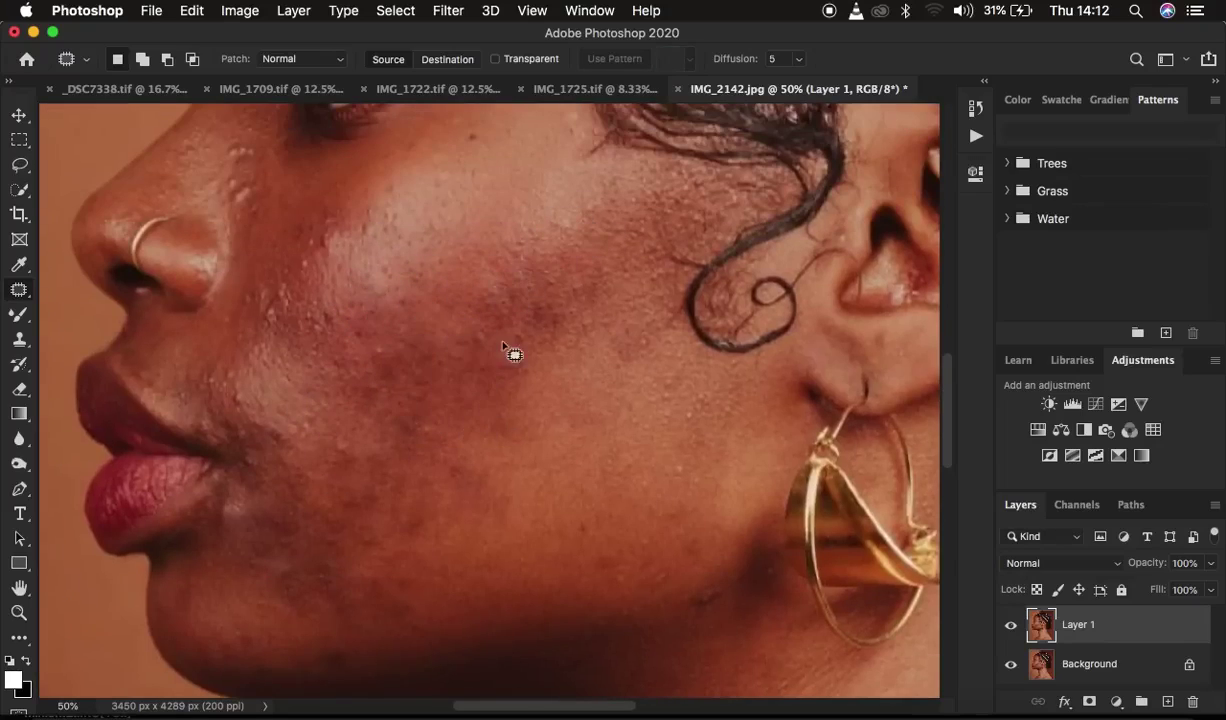
drag(263, 416, 288, 432)
click(322, 448)
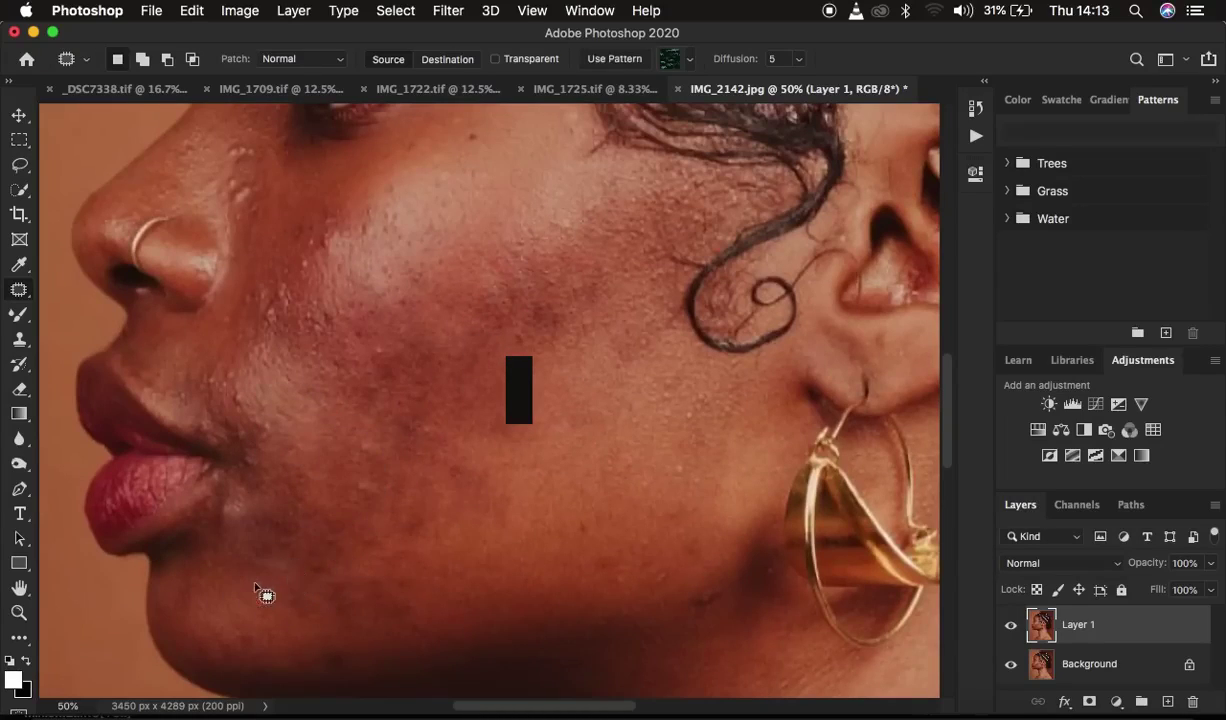
drag(238, 452, 254, 503)
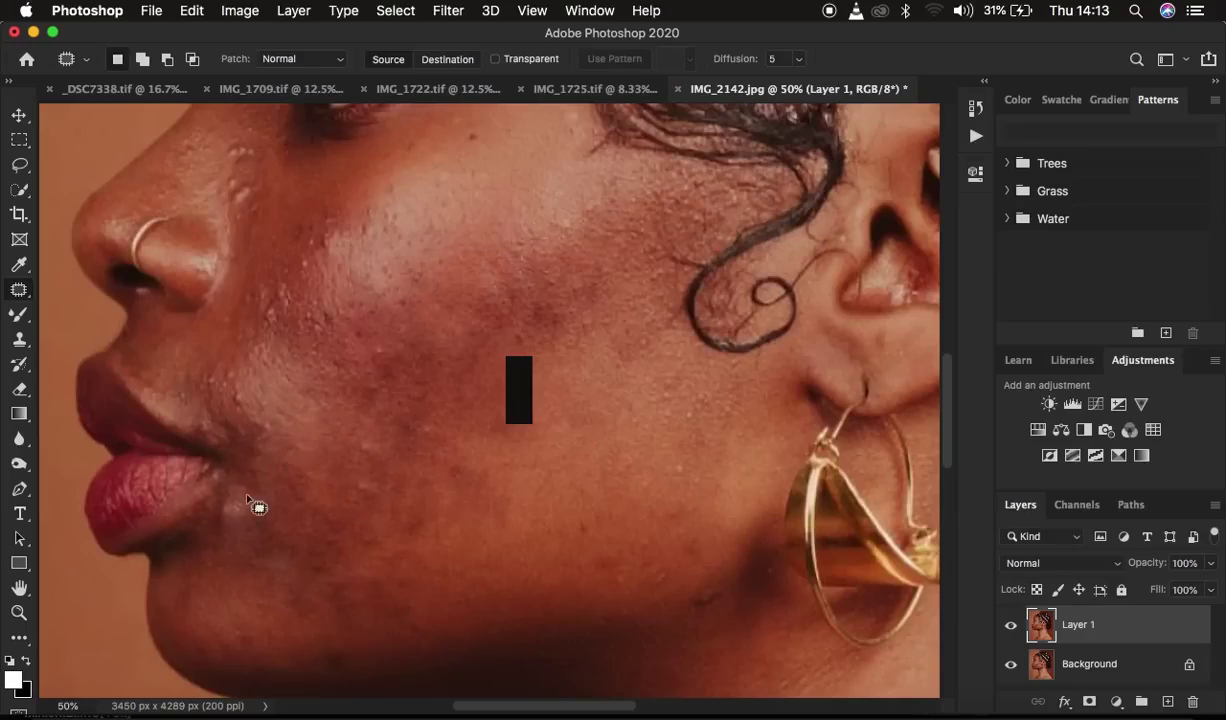
click(240, 500)
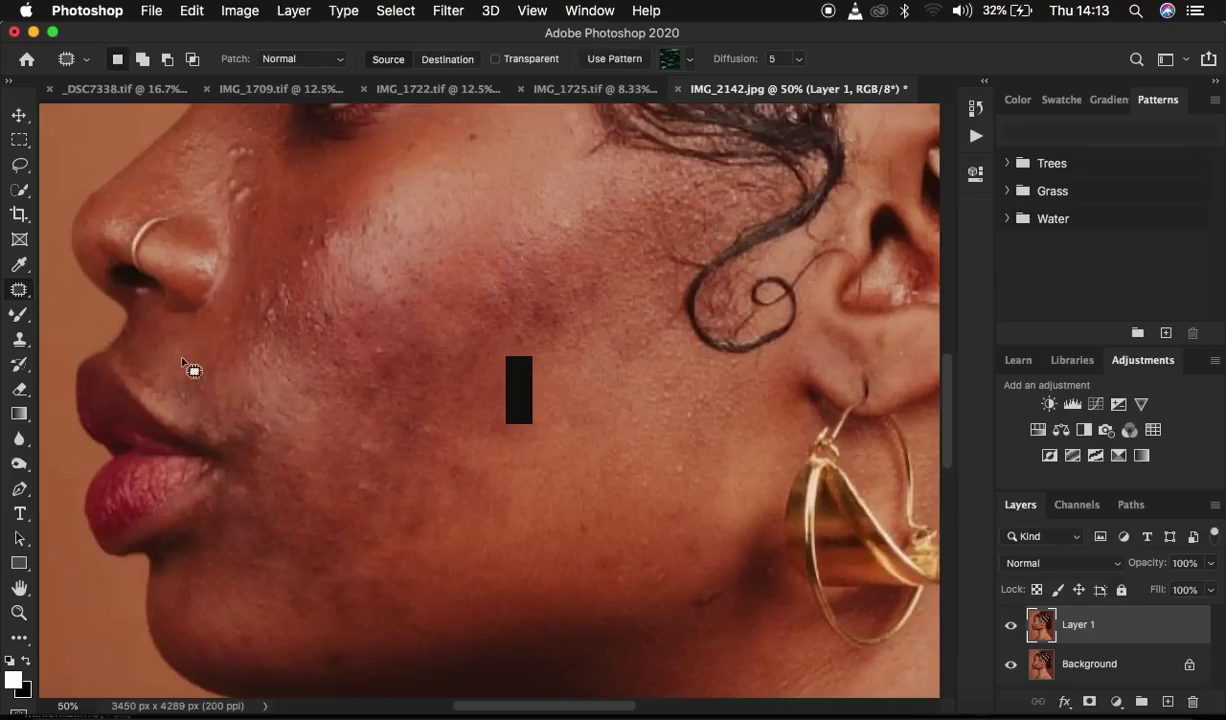
mouse_move(288, 270)
mouse_down()
mouse_move(343, 224)
mouse_move(337, 512)
mouse_up()
mouse_move(680, 592)
mouse_down()
mouse_move(708, 638)
mouse_move(405, 410)
mouse_up()
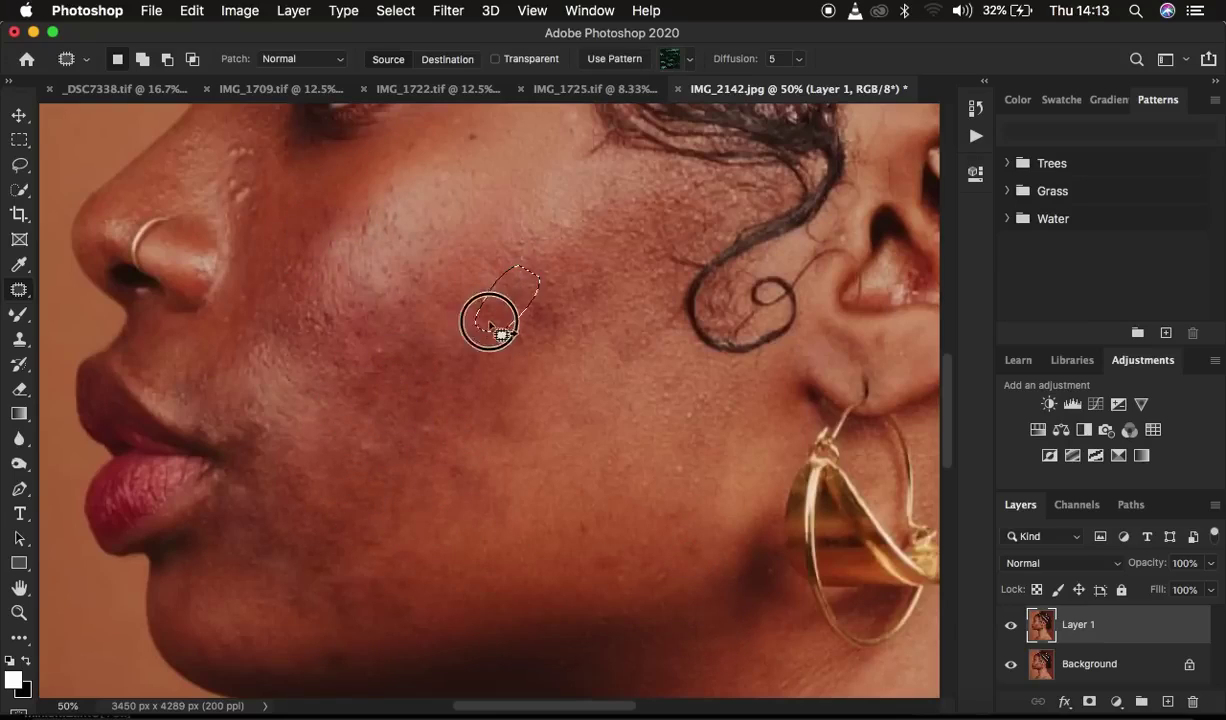
drag(487, 323, 520, 364)
scroll(520, 364, up, 3)
mouse_move(285, 240)
mouse_down()
mouse_move(334, 274)
mouse_move(320, 246)
mouse_up()
mouse_move(236, 512)
mouse_down()
mouse_move(293, 487)
mouse_move(255, 438)
mouse_up()
mouse_move(300, 590)
mouse_down()
mouse_move(317, 630)
mouse_move(390, 665)
mouse_move(345, 622)
mouse_up()
scroll(600, 400, up, 5)
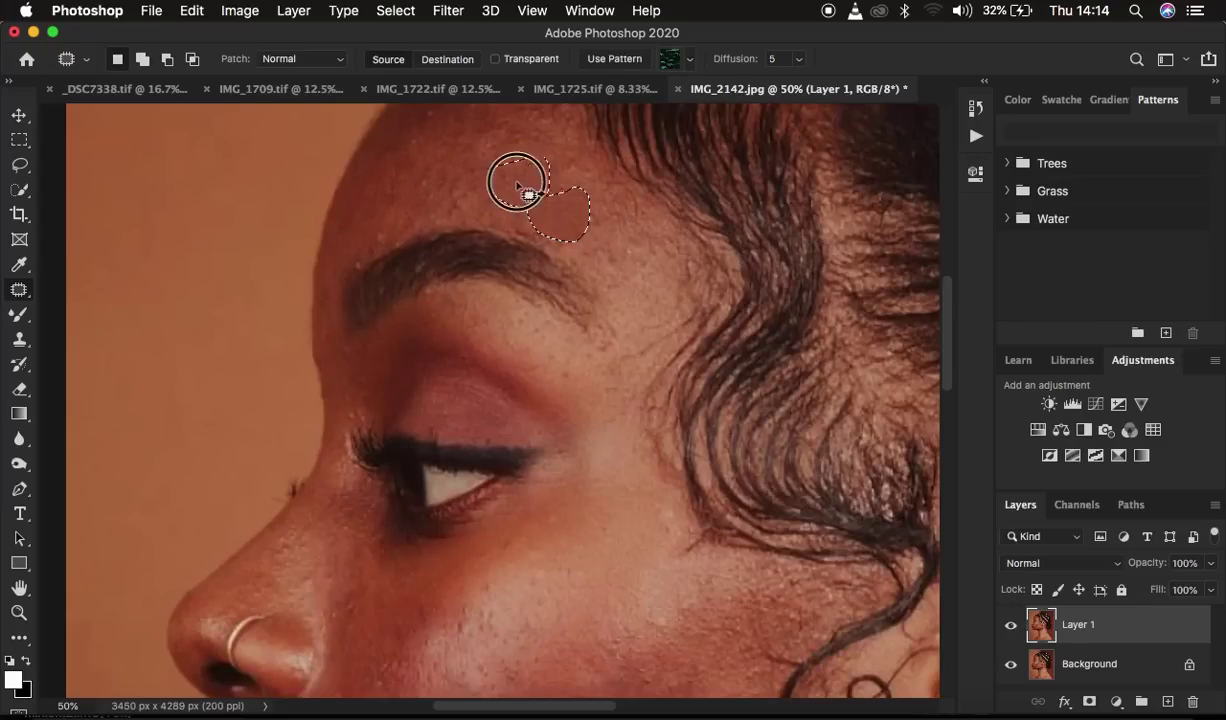
scroll(490, 215, up, 3)
mouse_move(391, 372)
mouse_down()
mouse_move(403, 342)
mouse_move(560, 340)
mouse_up()
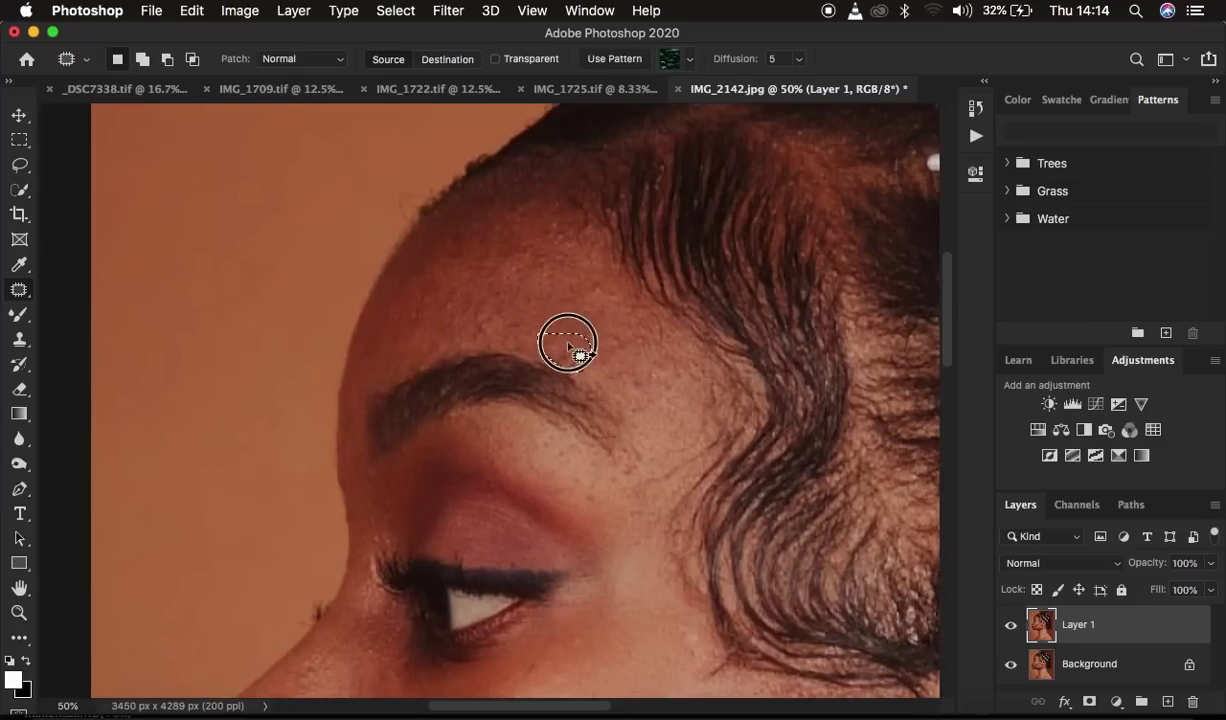
key(super+minus)
key(super+minus)
key(super+minus)
drag(353, 430, 342, 487)
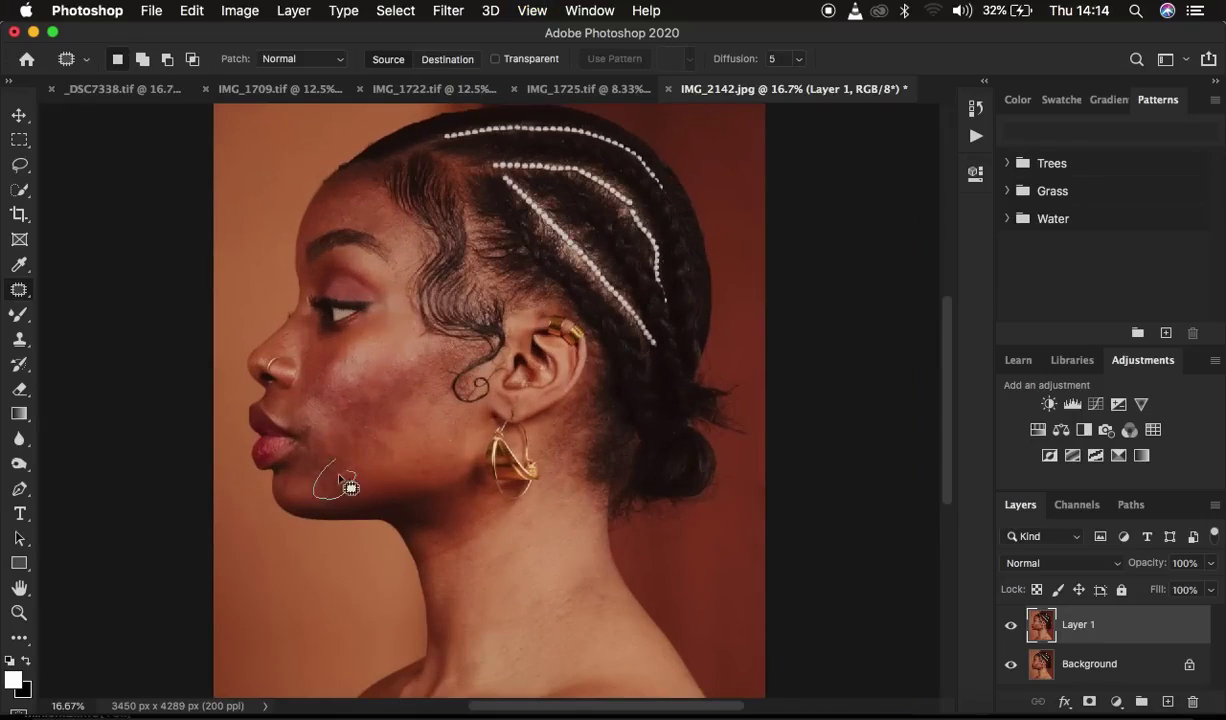
key(super+d)
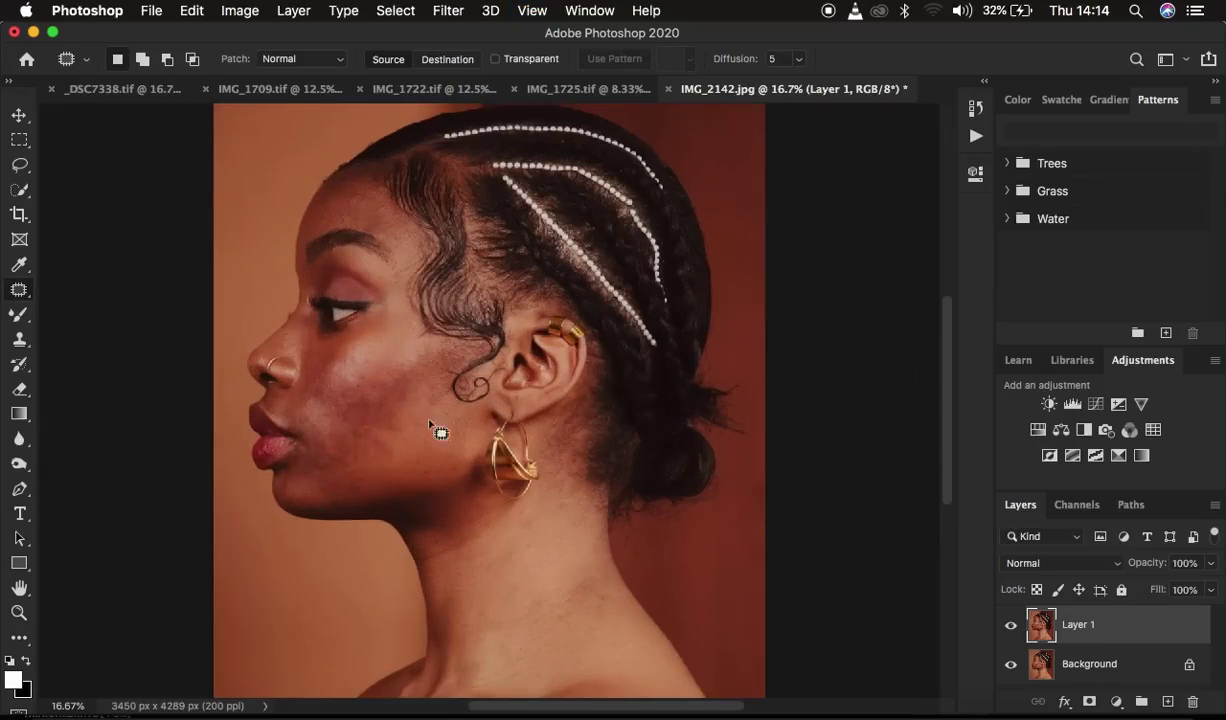
drag(360, 424, 371, 437)
key(super+d)
click(1010, 626)
click(1011, 627)
click(1011, 626)
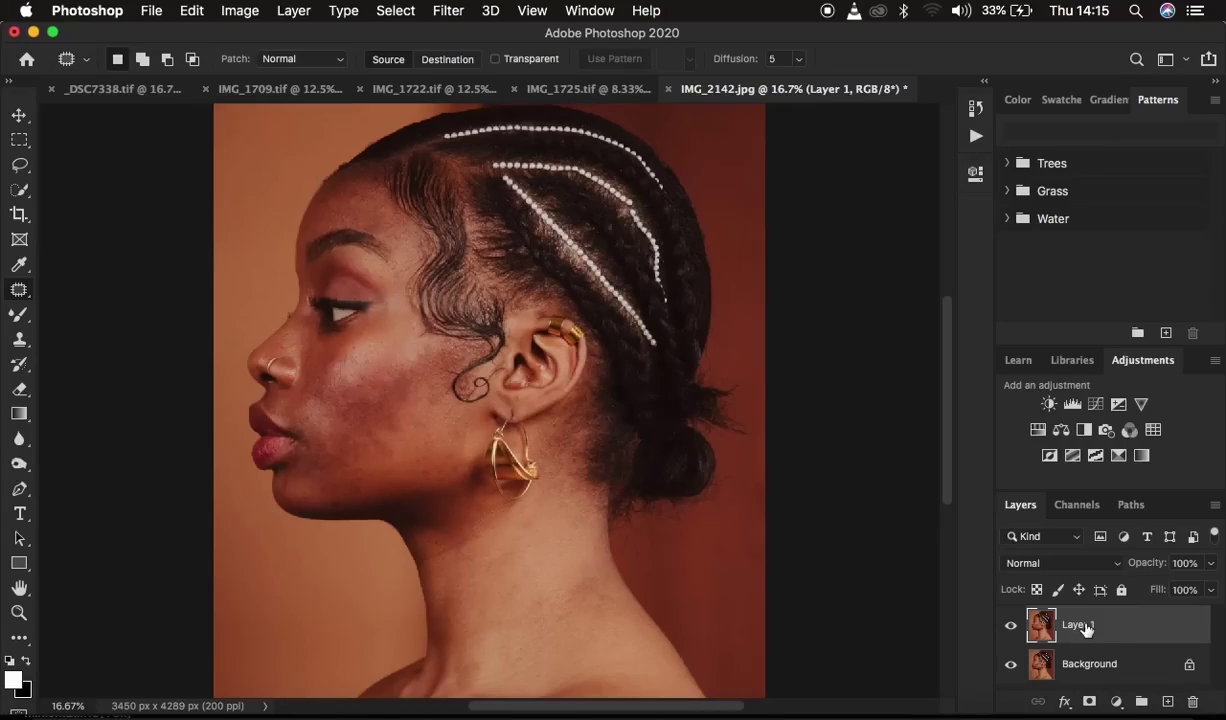
key(ctrl+j)
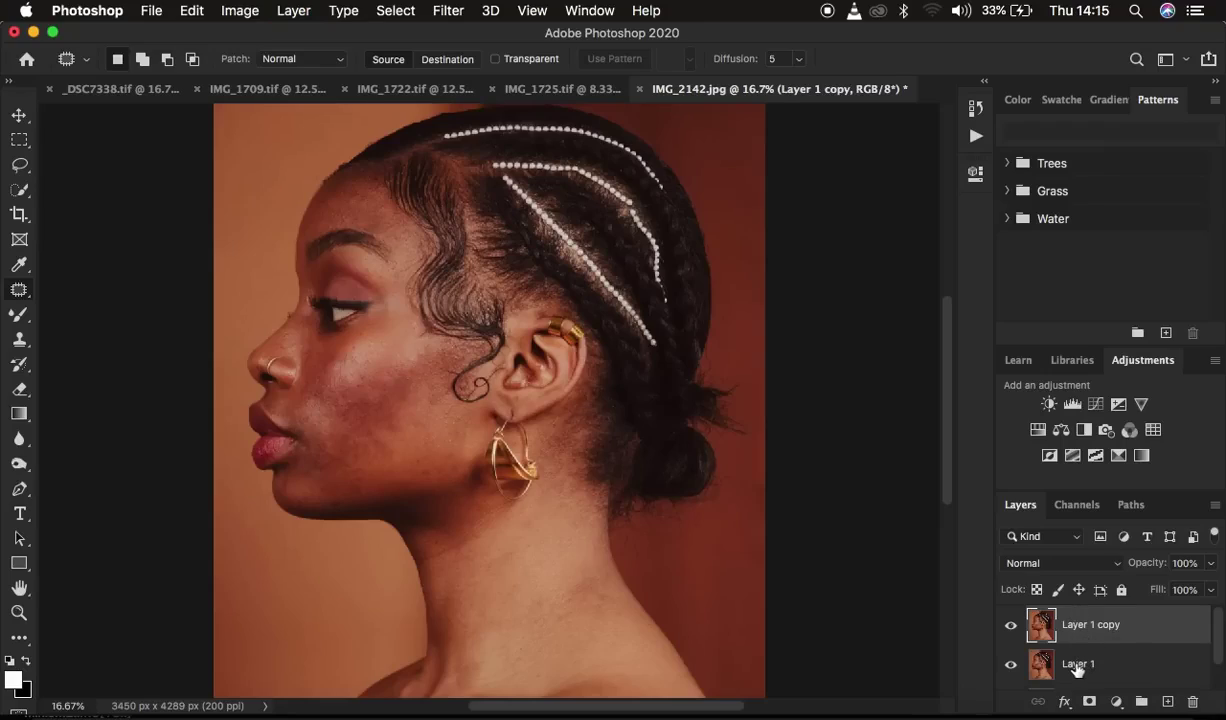
Rename the layers low and high, select low, and hide high
double_click(1077, 665)
key(BackSpace)
text(low)
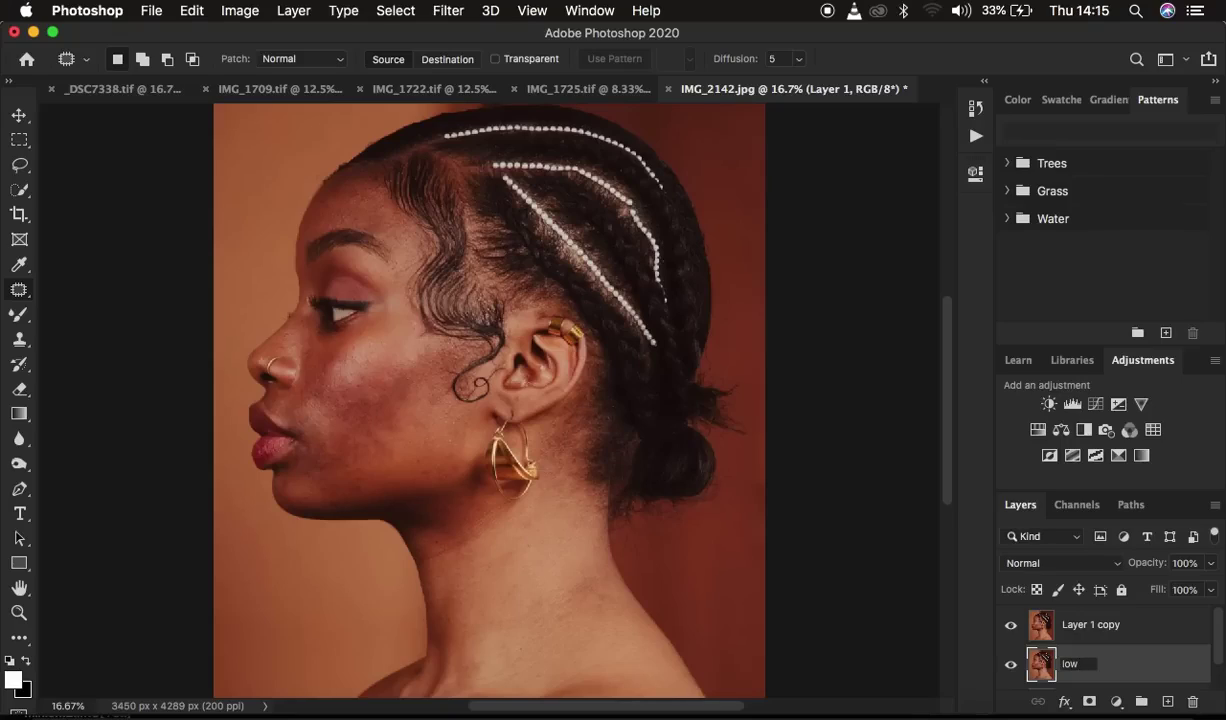
key(Return)
double_click(1081, 625)
text(high)
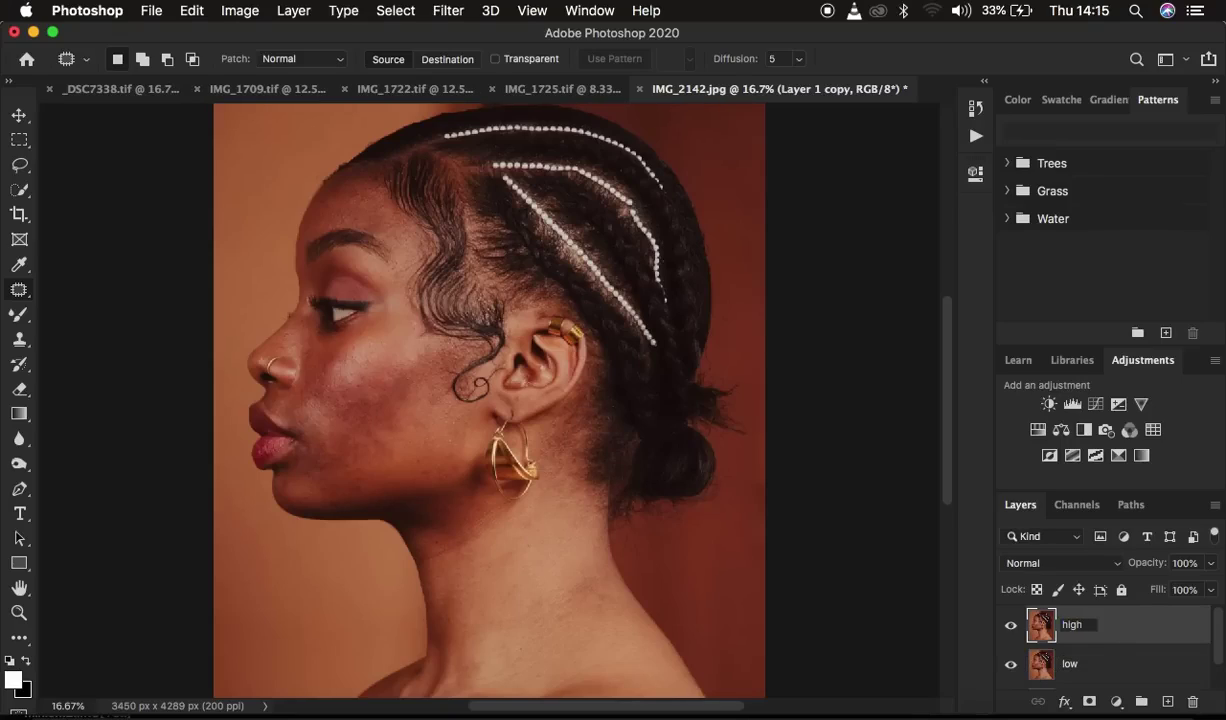
key(Return)
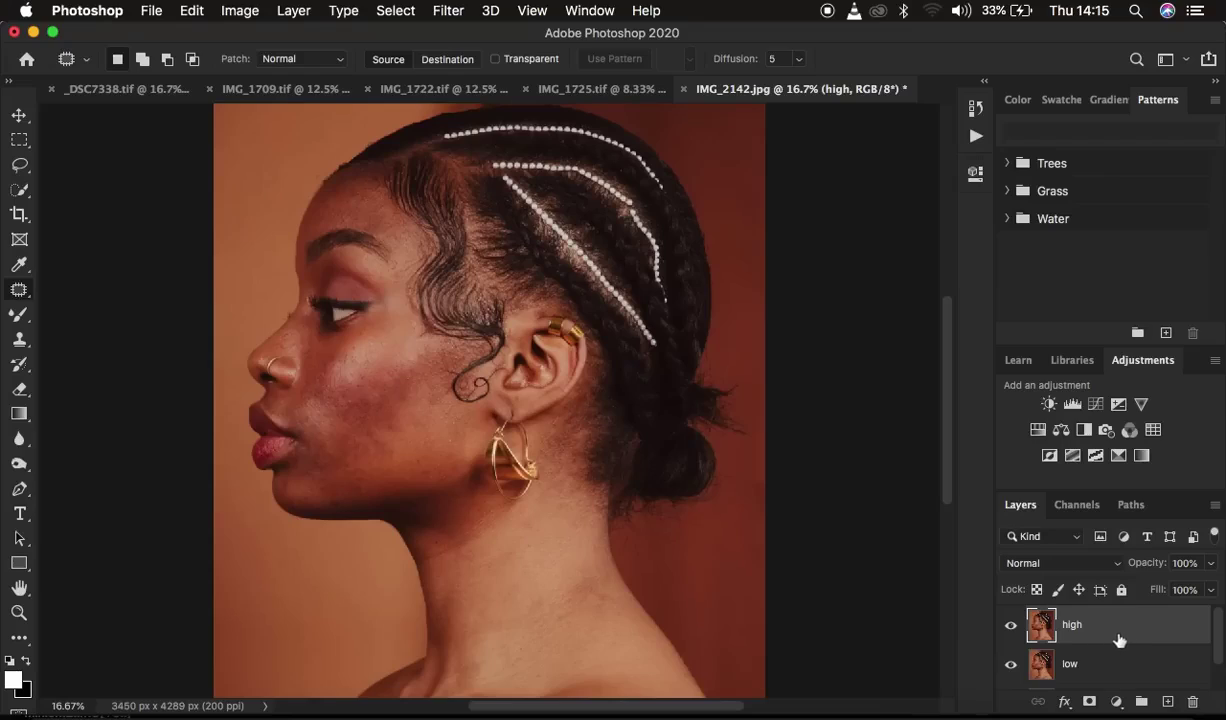
click(1115, 666)
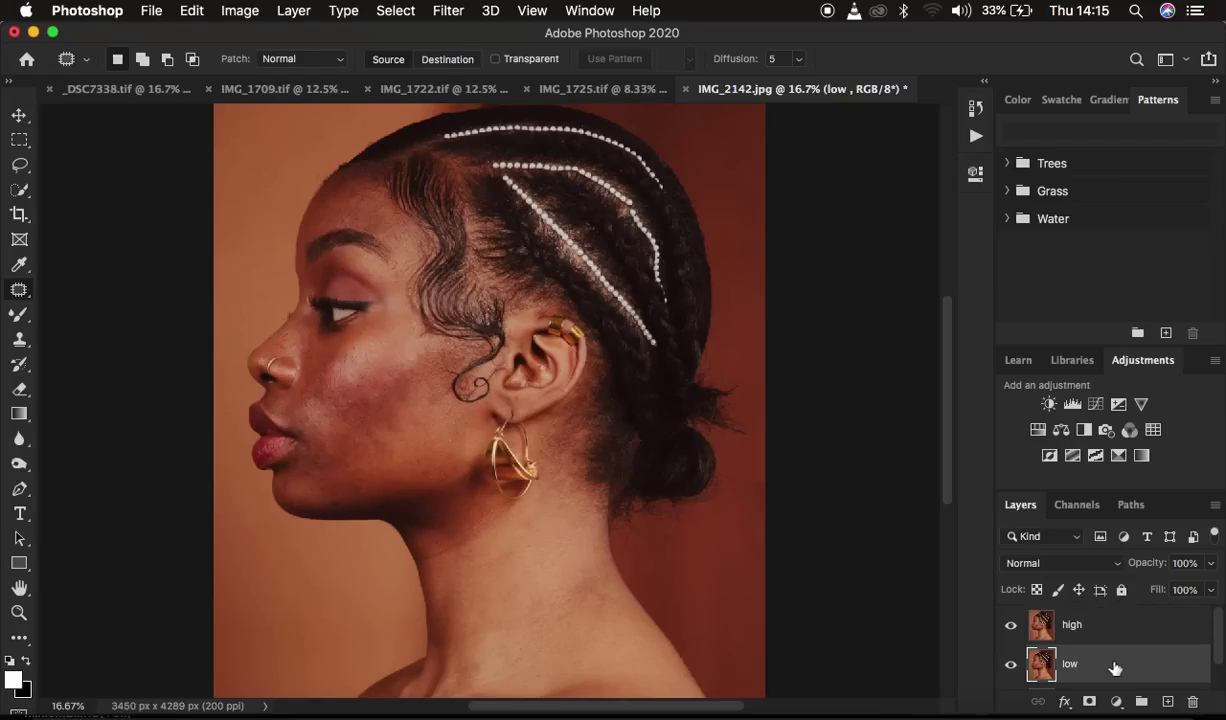
click(1012, 624)
Apply a 7-pixel Gaussian Blur to the low layer
click(450, 11)
mouse_move(457, 238)
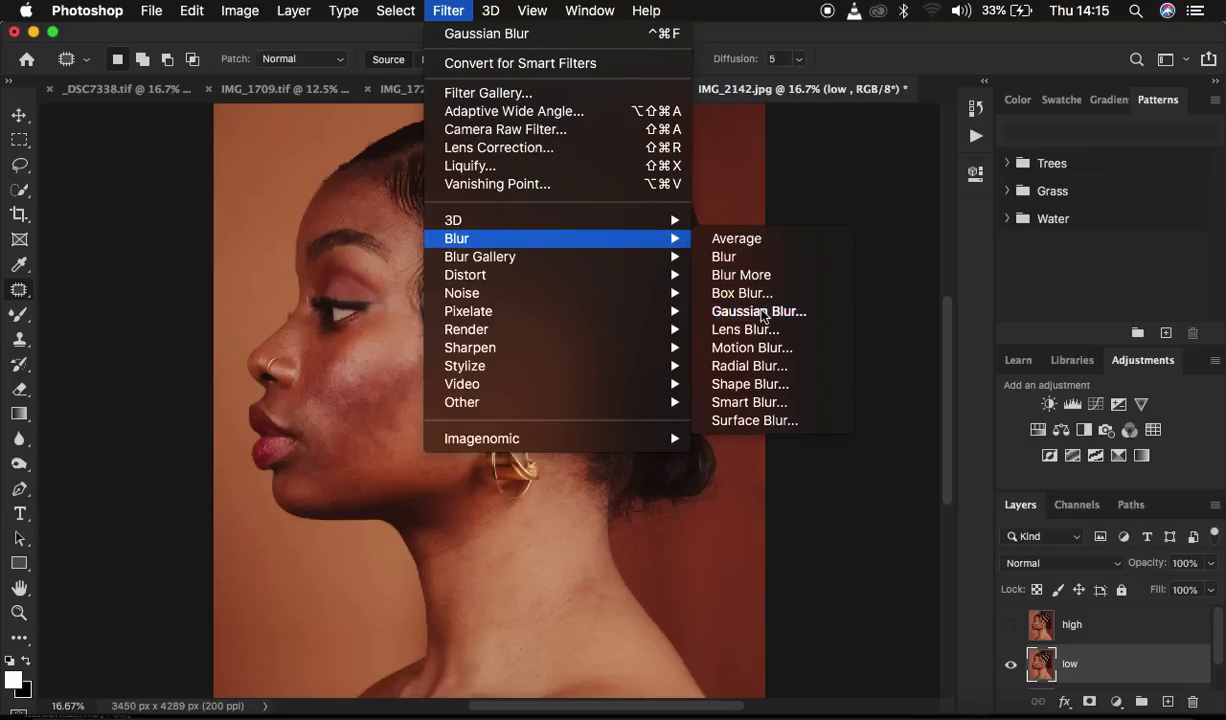
click(740, 311)
drag(877, 429, 757, 426)
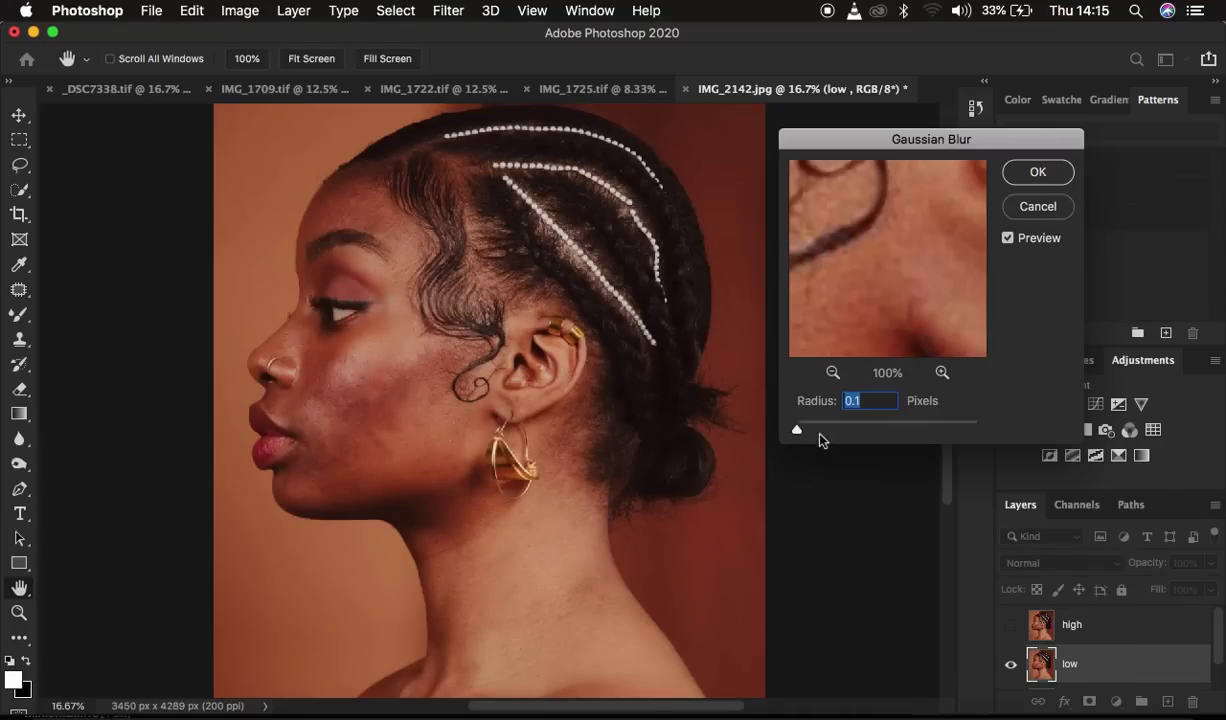
click(832, 372)
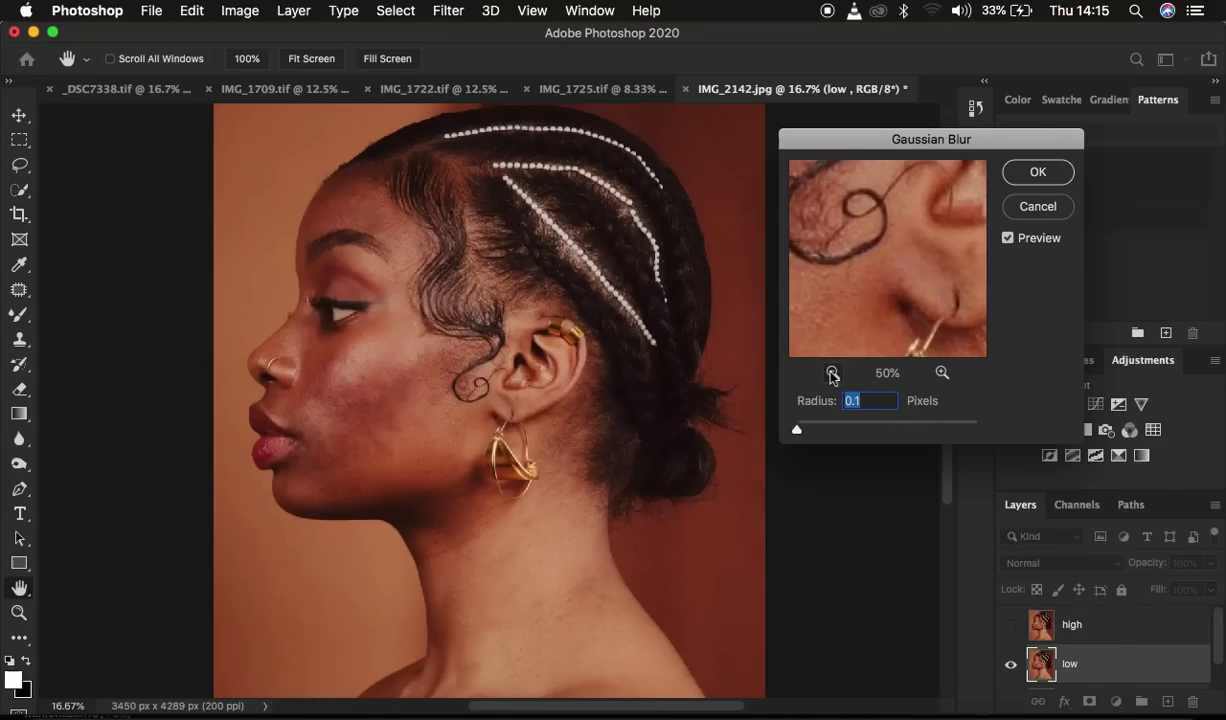
click(832, 372)
drag(843, 293, 933, 290)
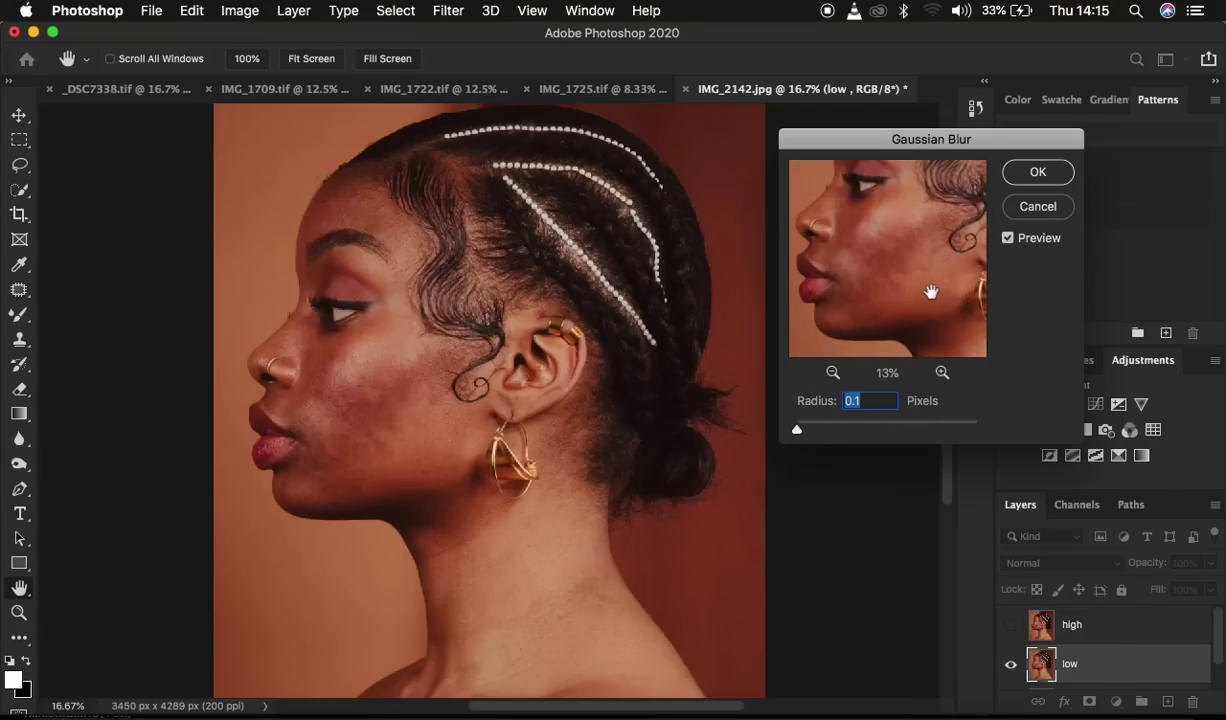
click(942, 372)
drag(797, 430, 855, 432)
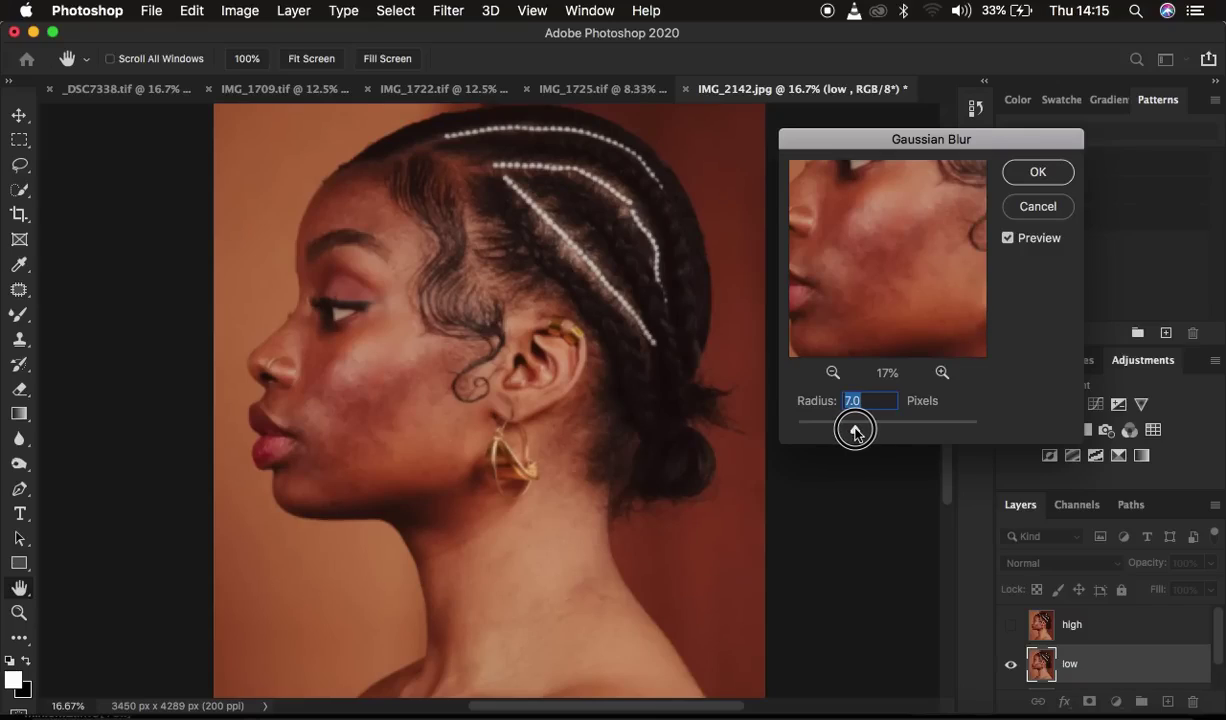
click(1027, 180)
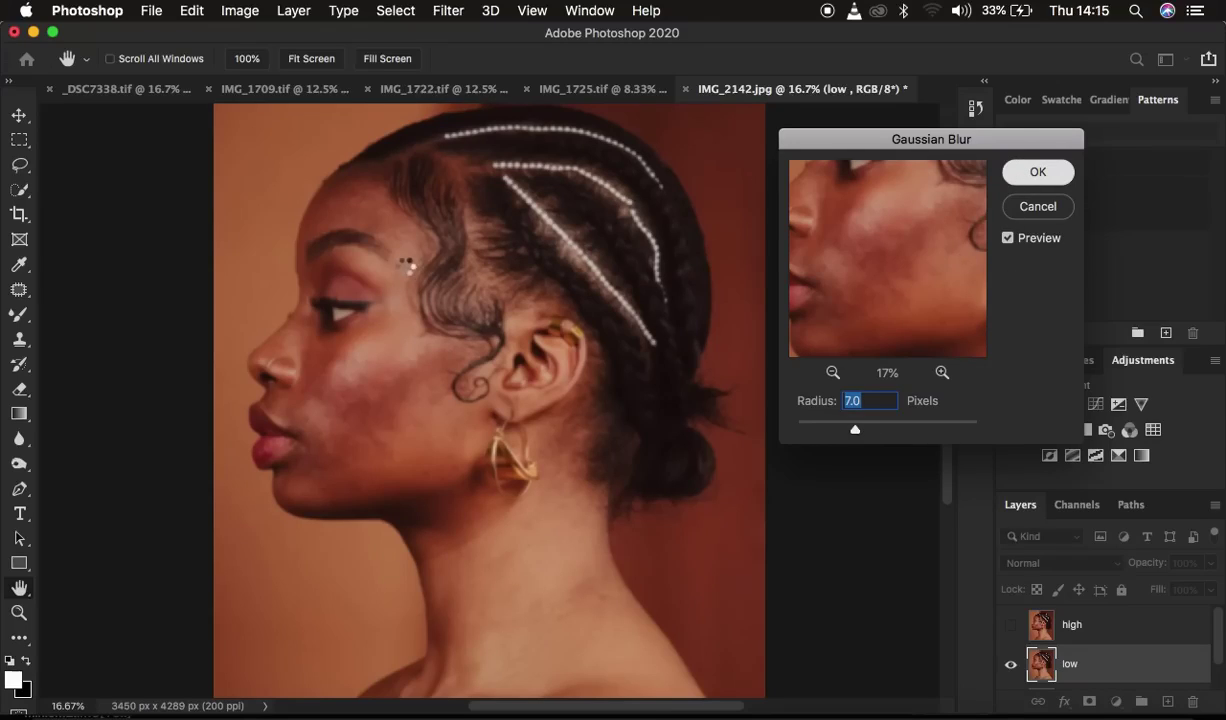
key(j)
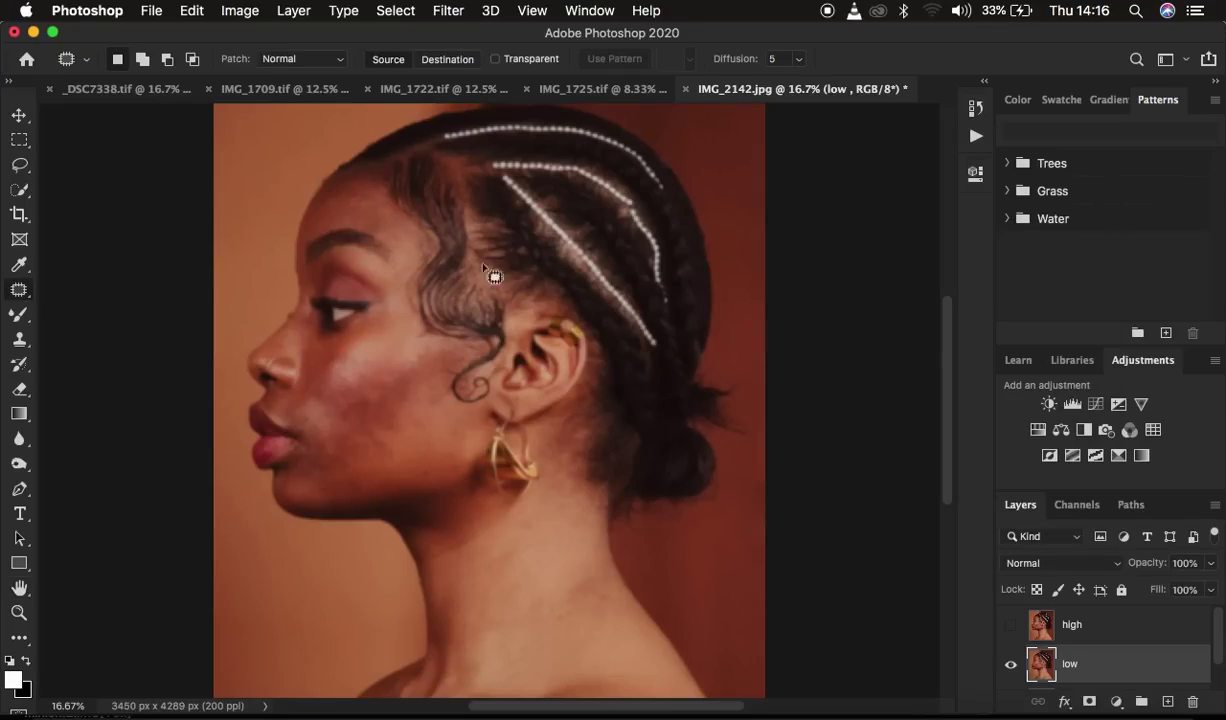
Show high and Apply Image from low, RGB, Subtract, Scale 2, Offset 128
click(1072, 630)
click(1011, 630)
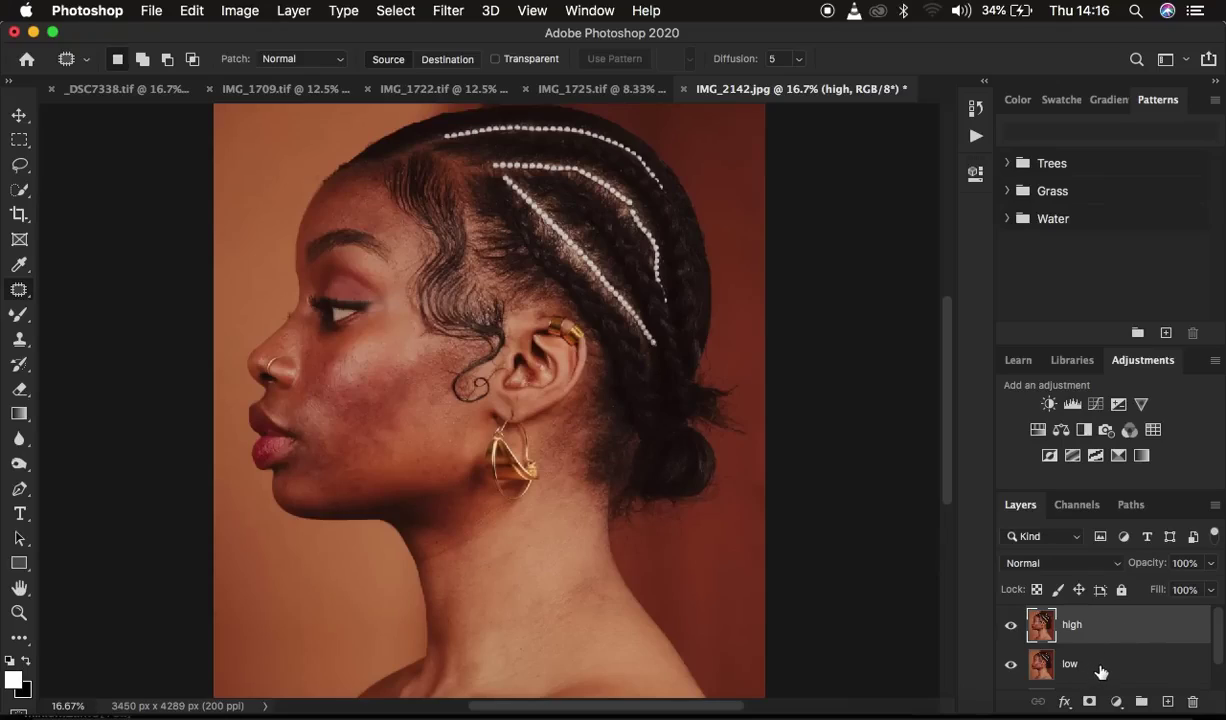
click(238, 12)
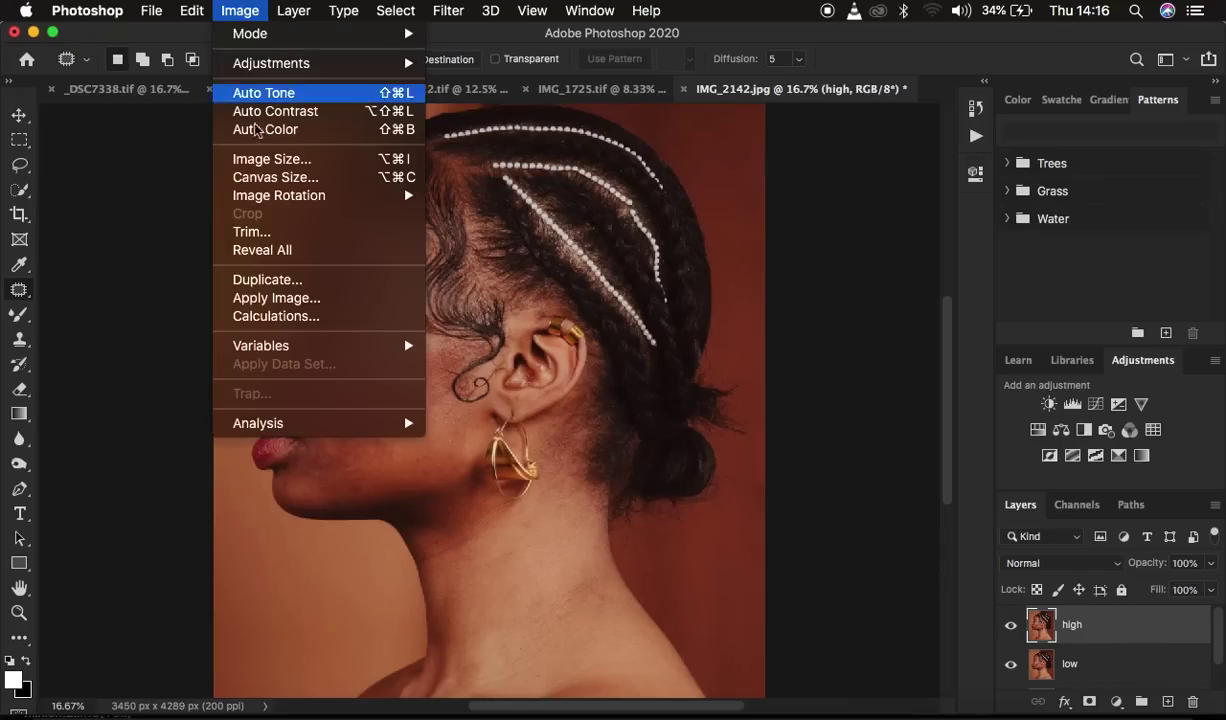
click(293, 299)
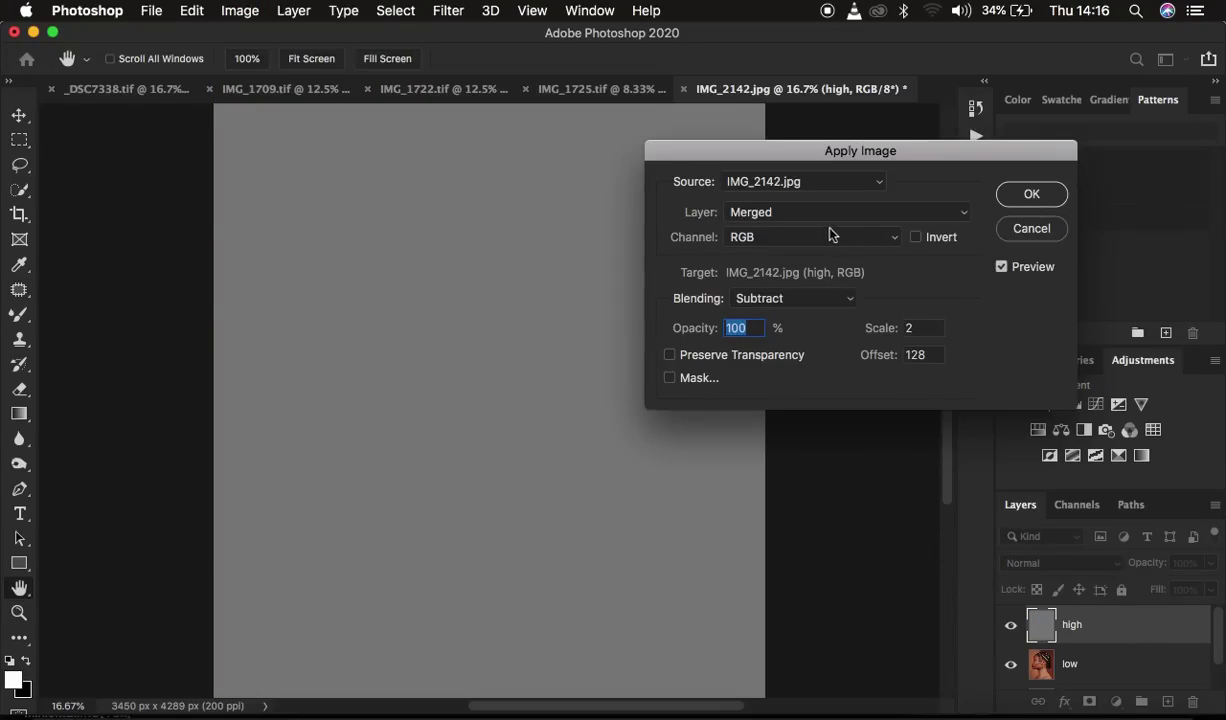
click(782, 213)
click(773, 256)
click(764, 245)
click(766, 241)
click(768, 300)
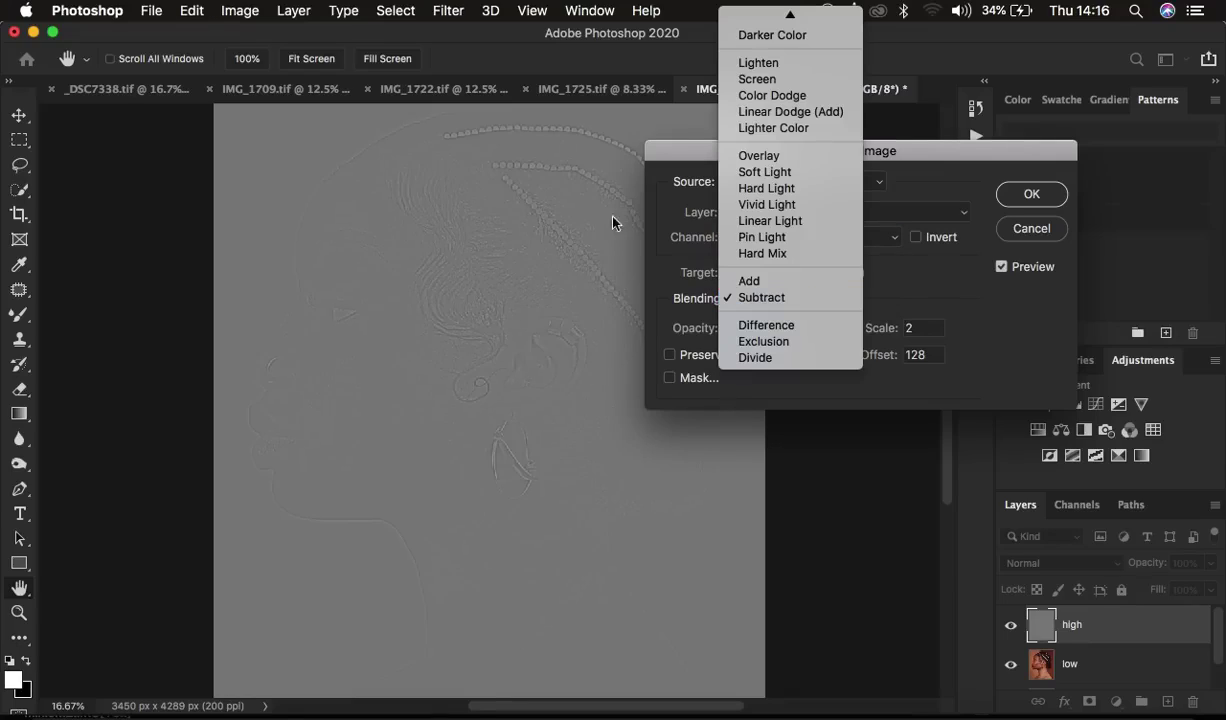
click(910, 37)
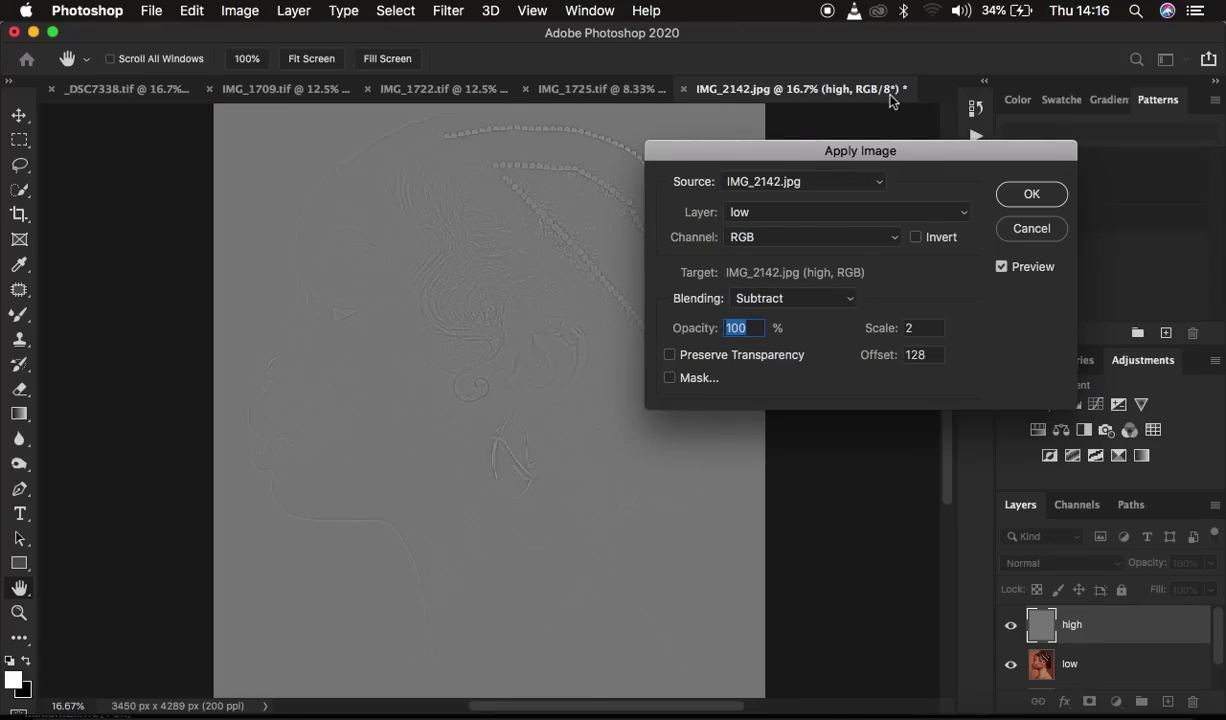
click(776, 305)
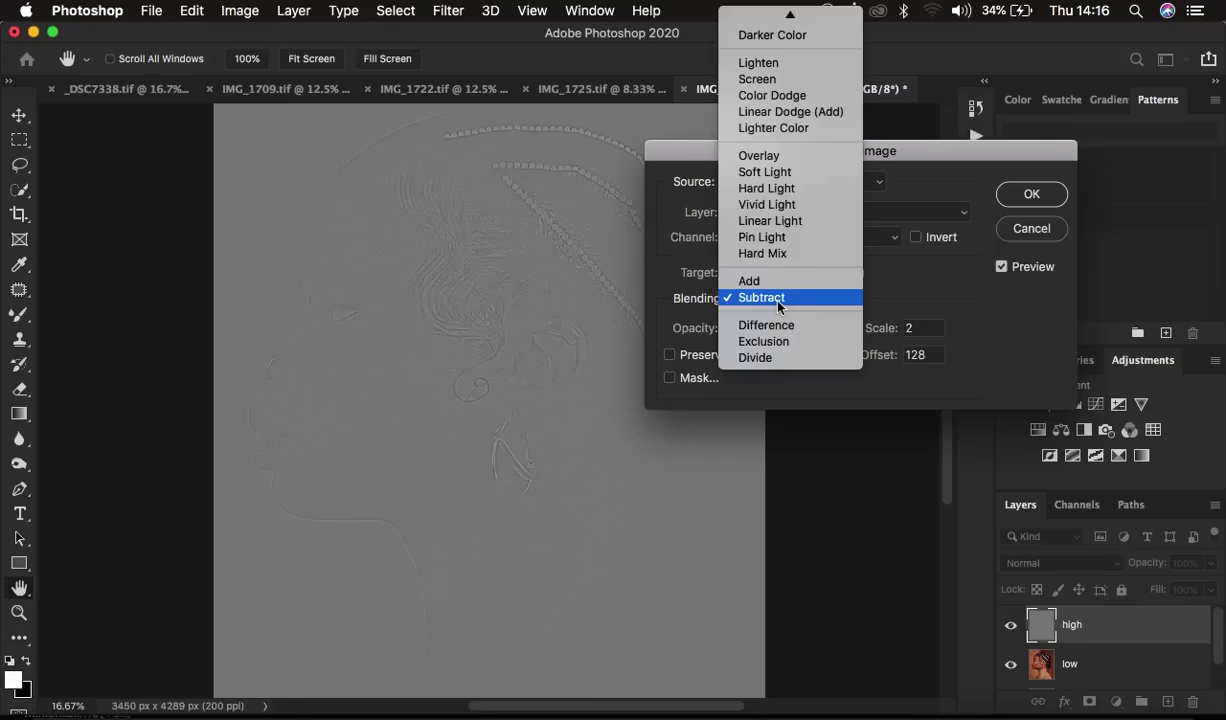
click(780, 304)
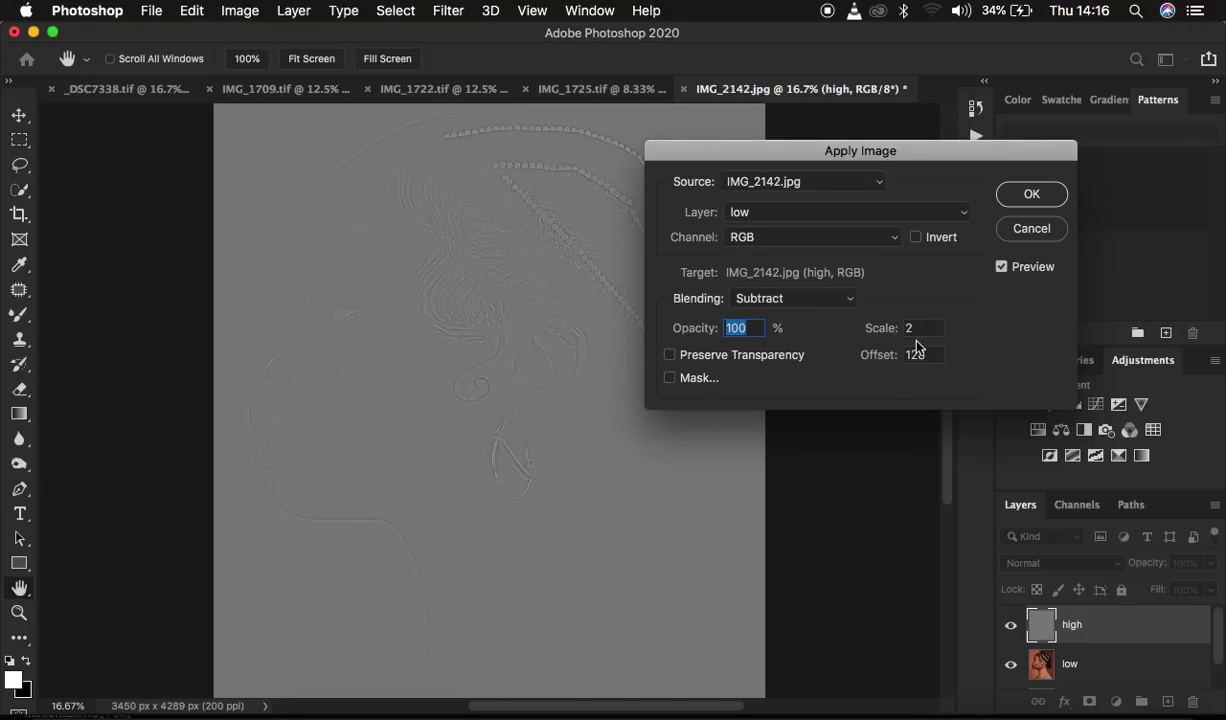
click(1025, 197)
click(1027, 193)
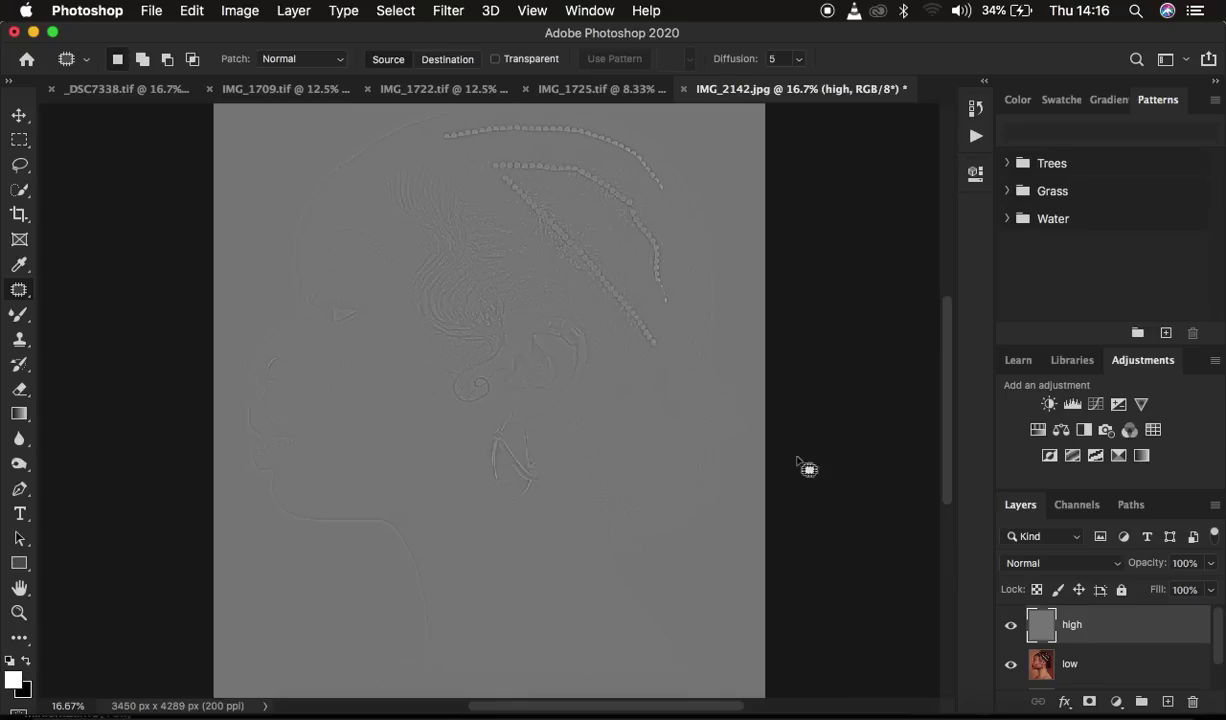
Set the high layer to Linear Light and select both high and low
click(1030, 564)
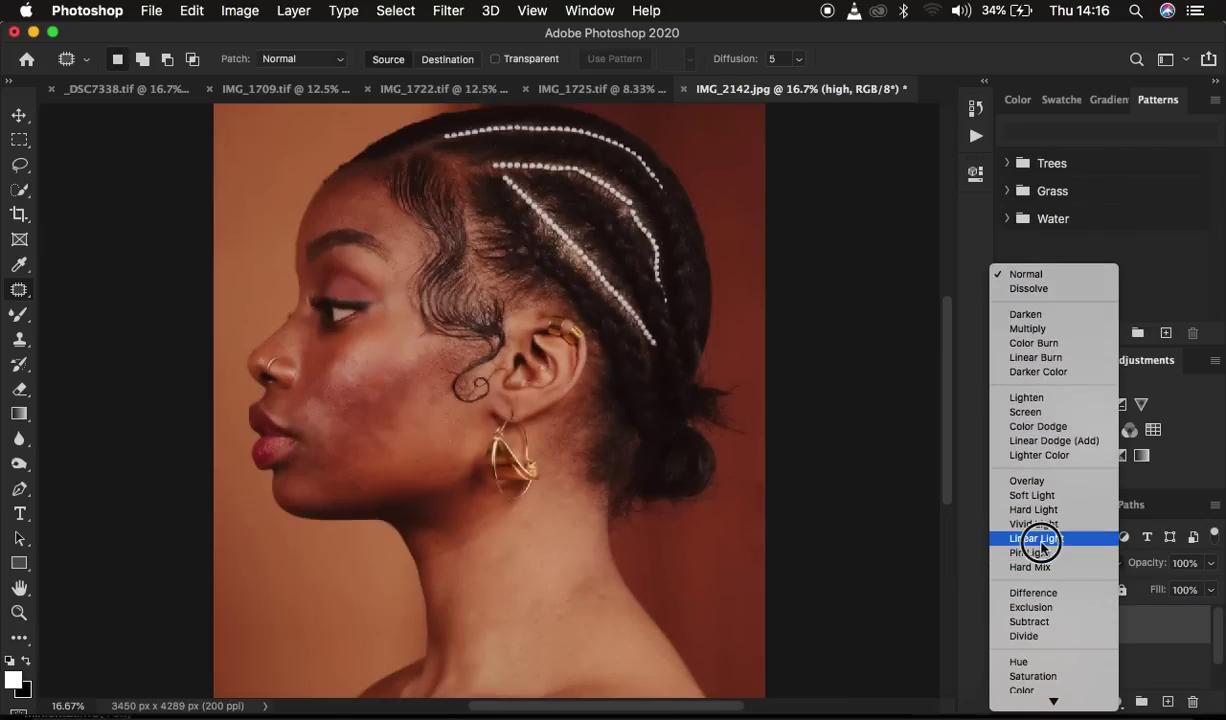
click(1040, 538)
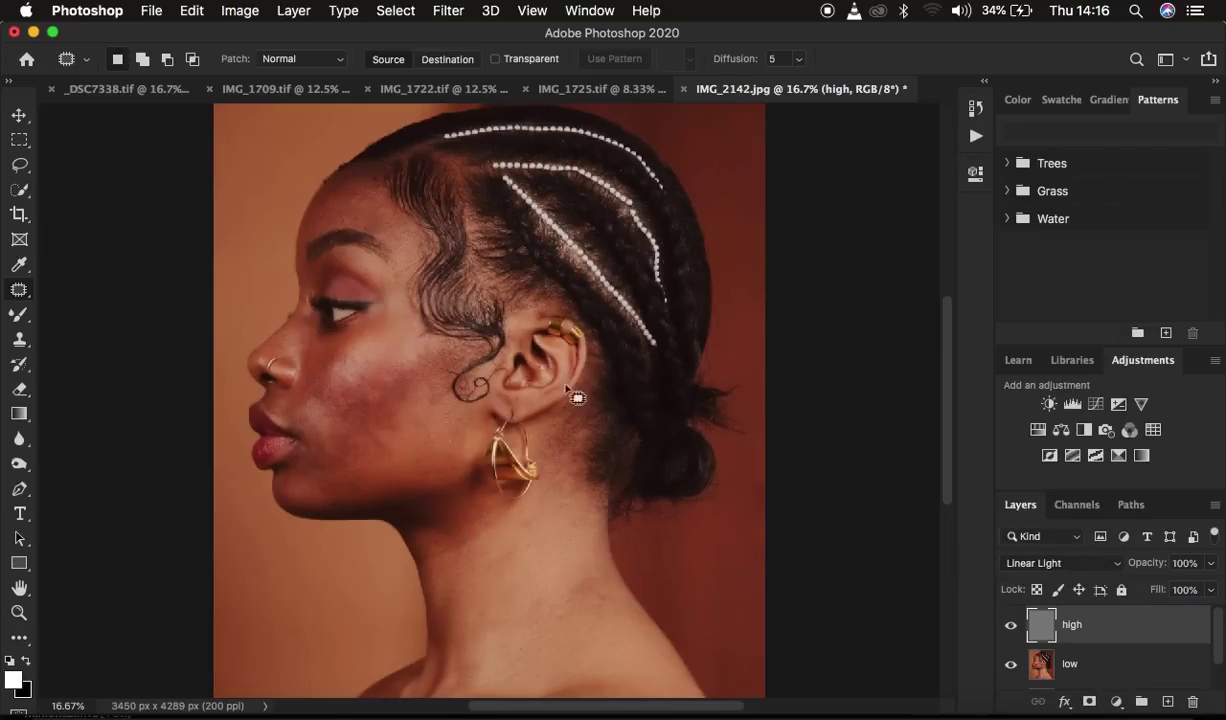
click(1130, 666)
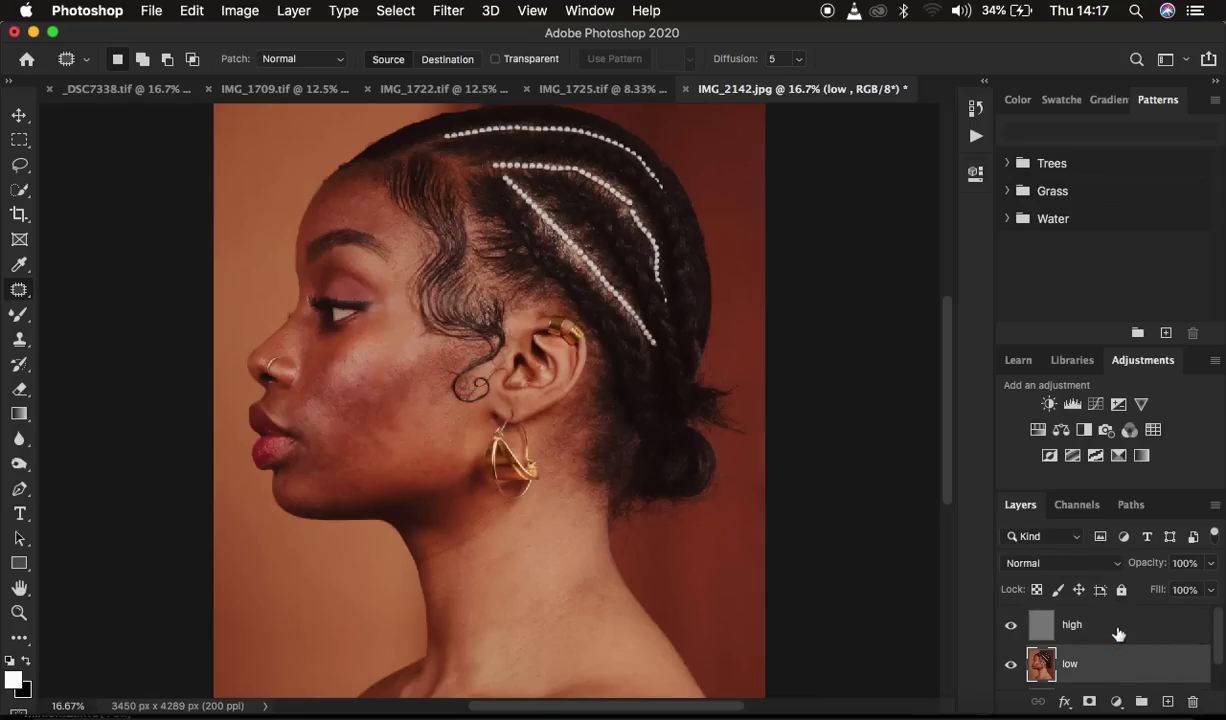
click(1118, 633)
Group them as 'freq sep', expand the group, and select low
key(super+g)
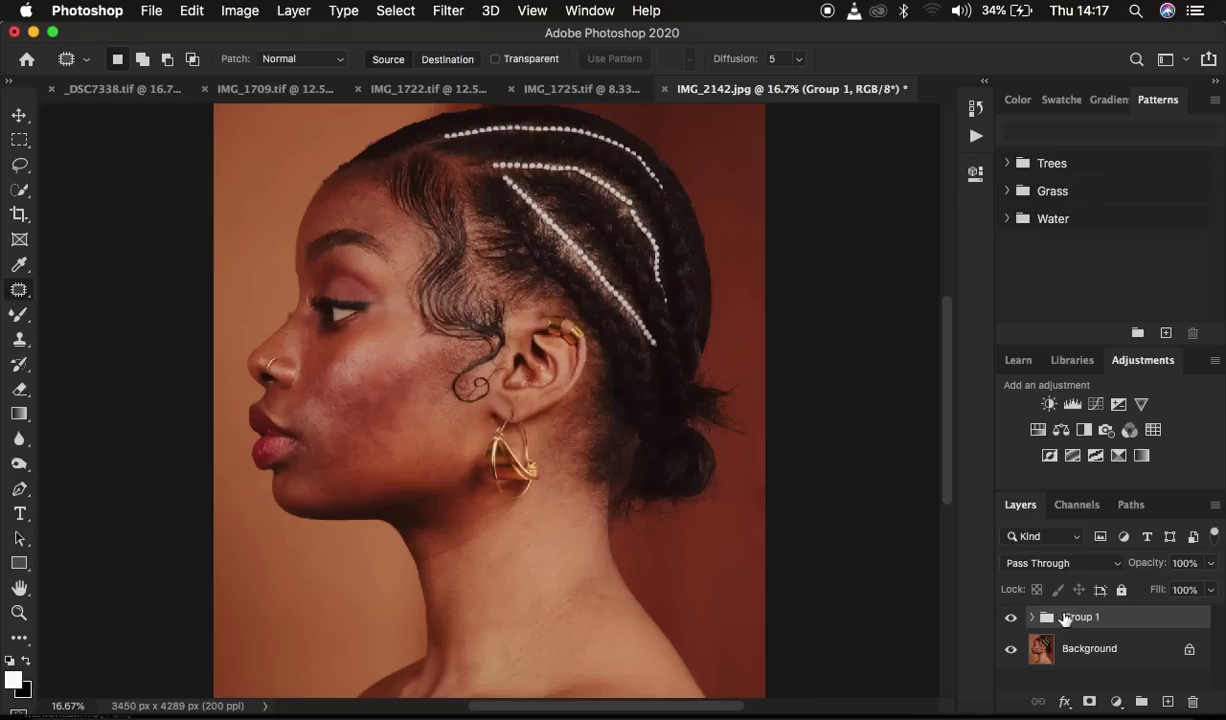
double_click(1070, 618)
text(fr)
key(Return)
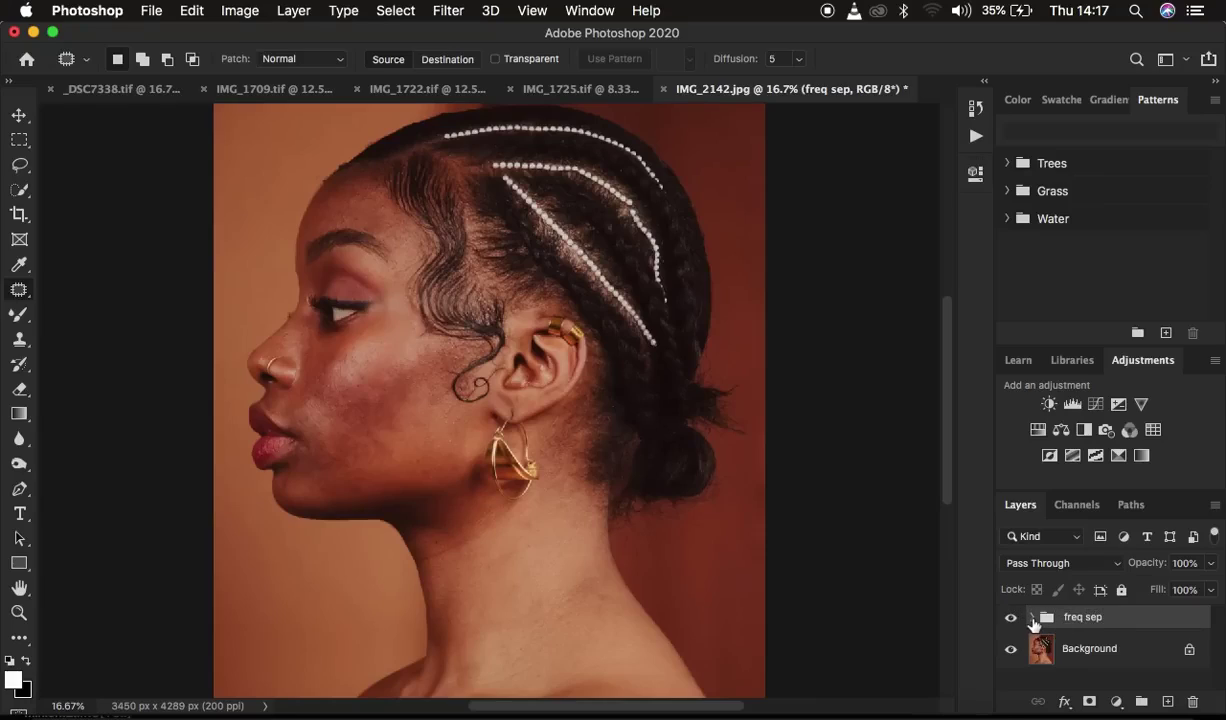
click(1032, 618)
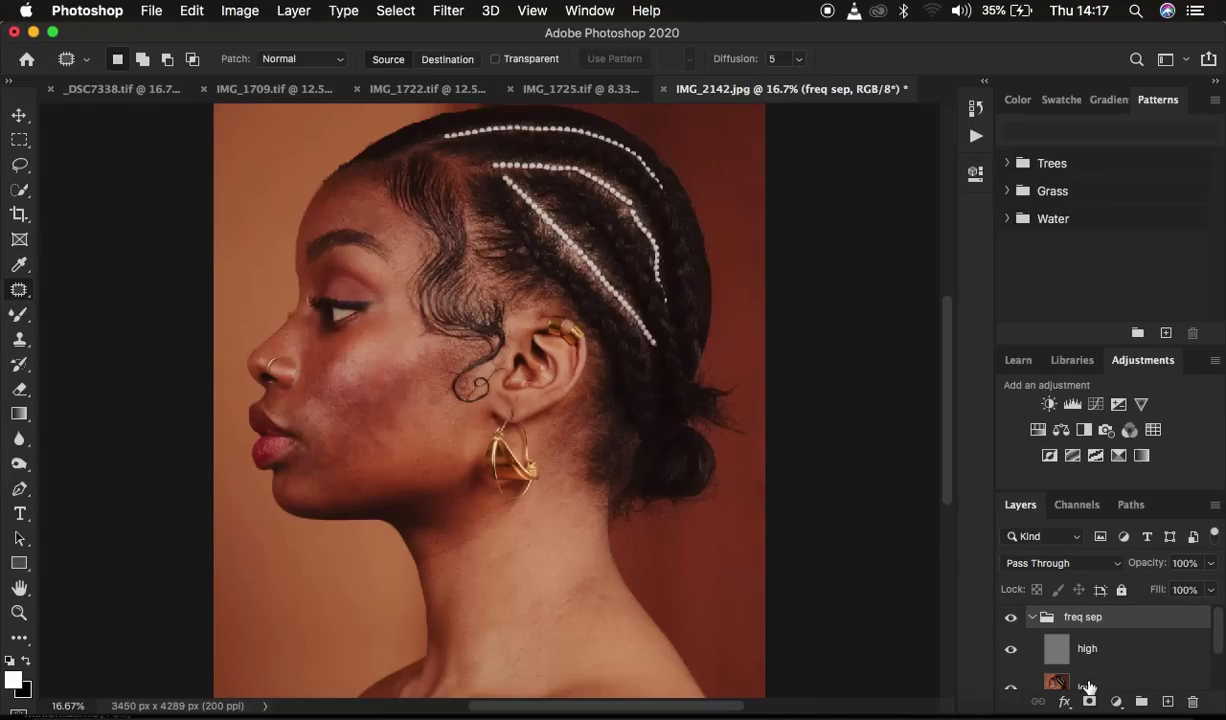
click(1088, 689)
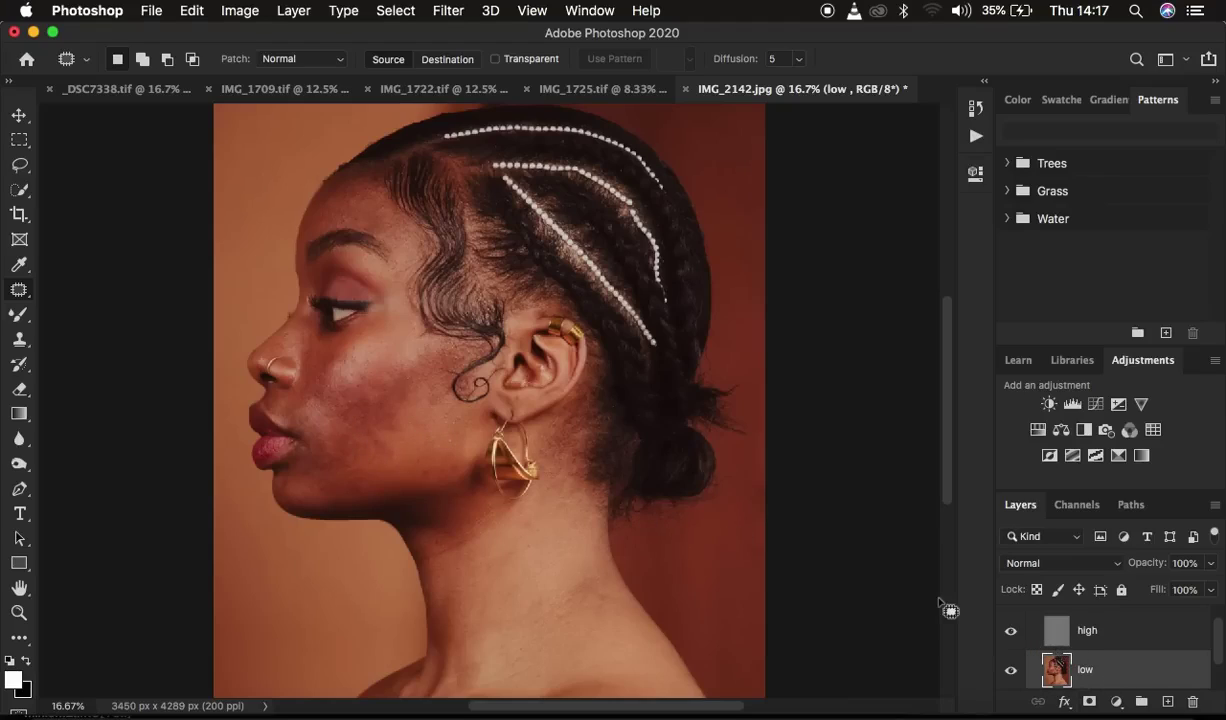
Switch to a soft Mixer Brush, clean it via the load menu, and size it to 200 px
click(17, 316)
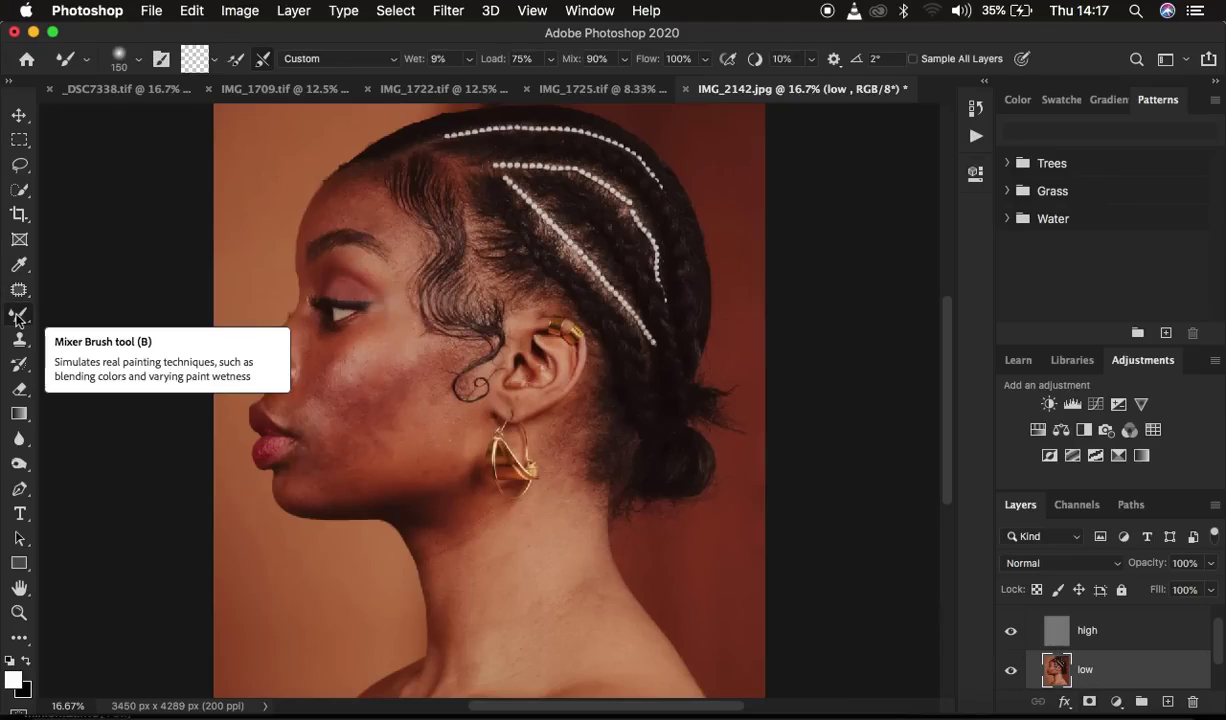
right_click(17, 316)
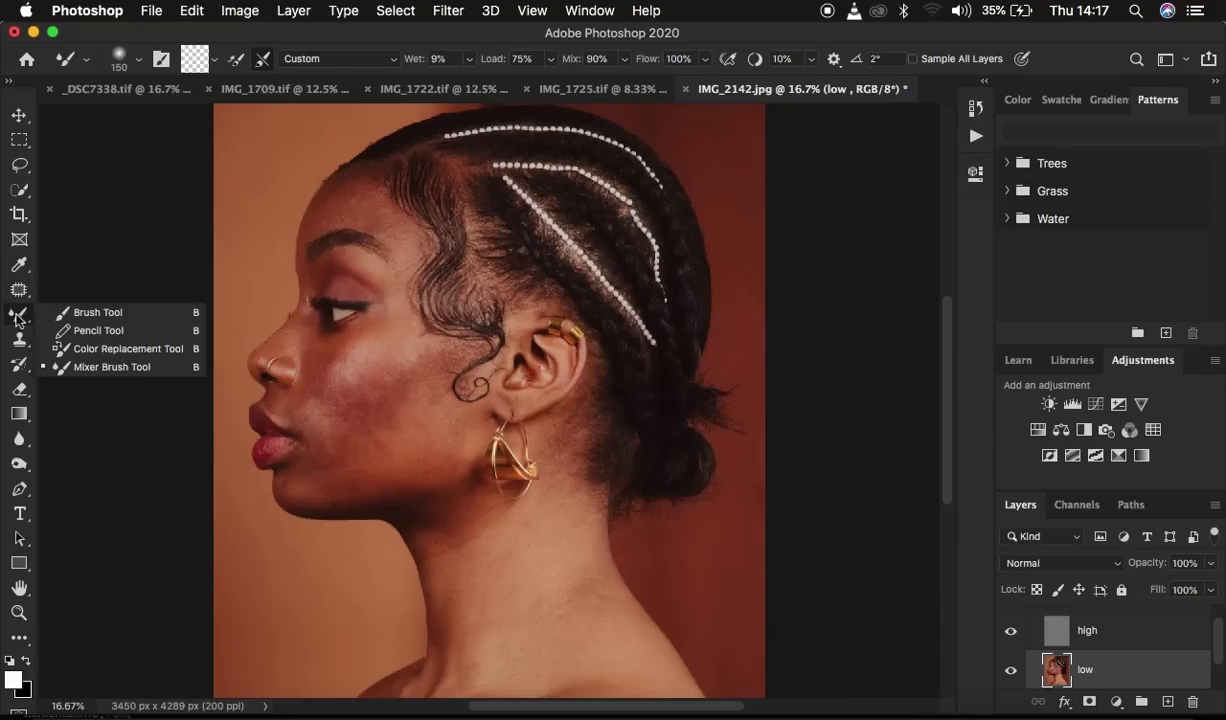
click(116, 370)
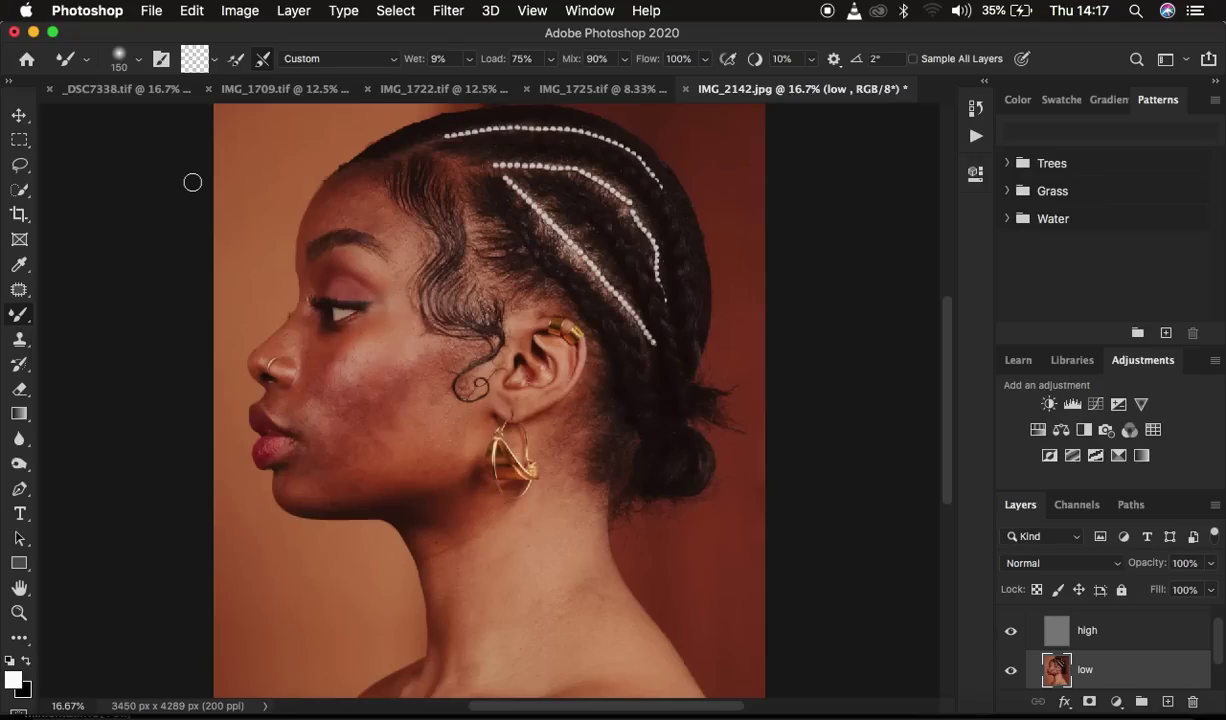
click(138, 62)
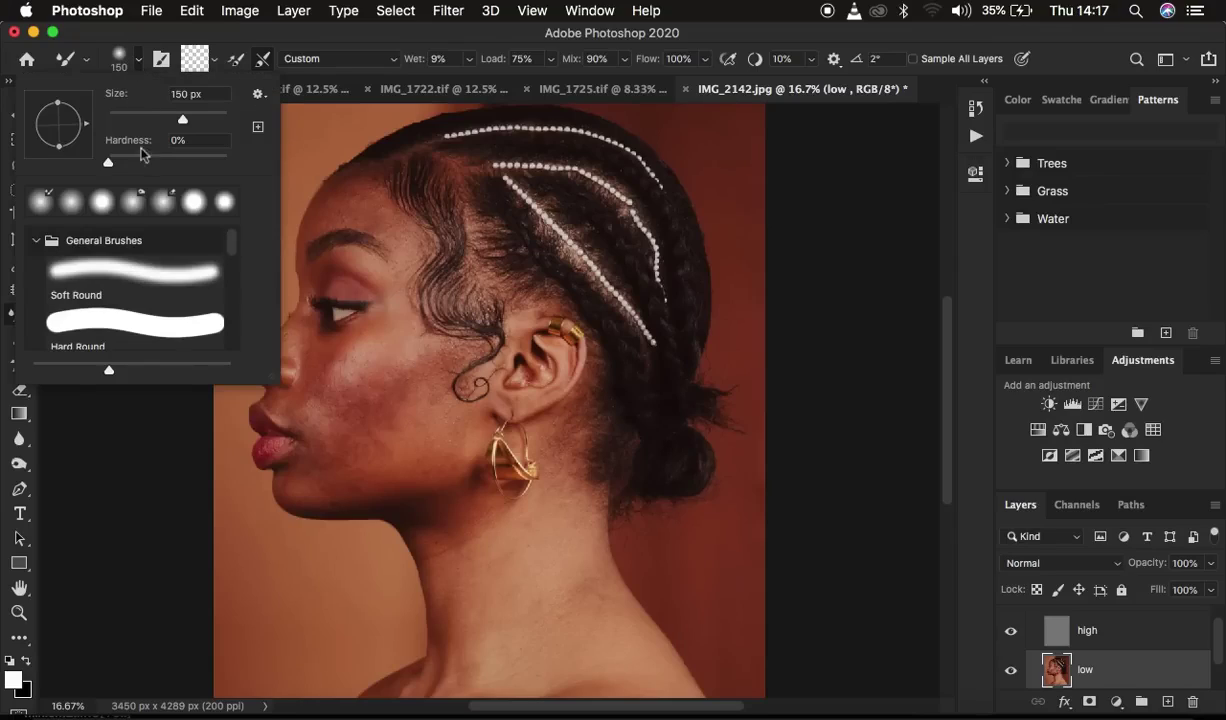
click(132, 59)
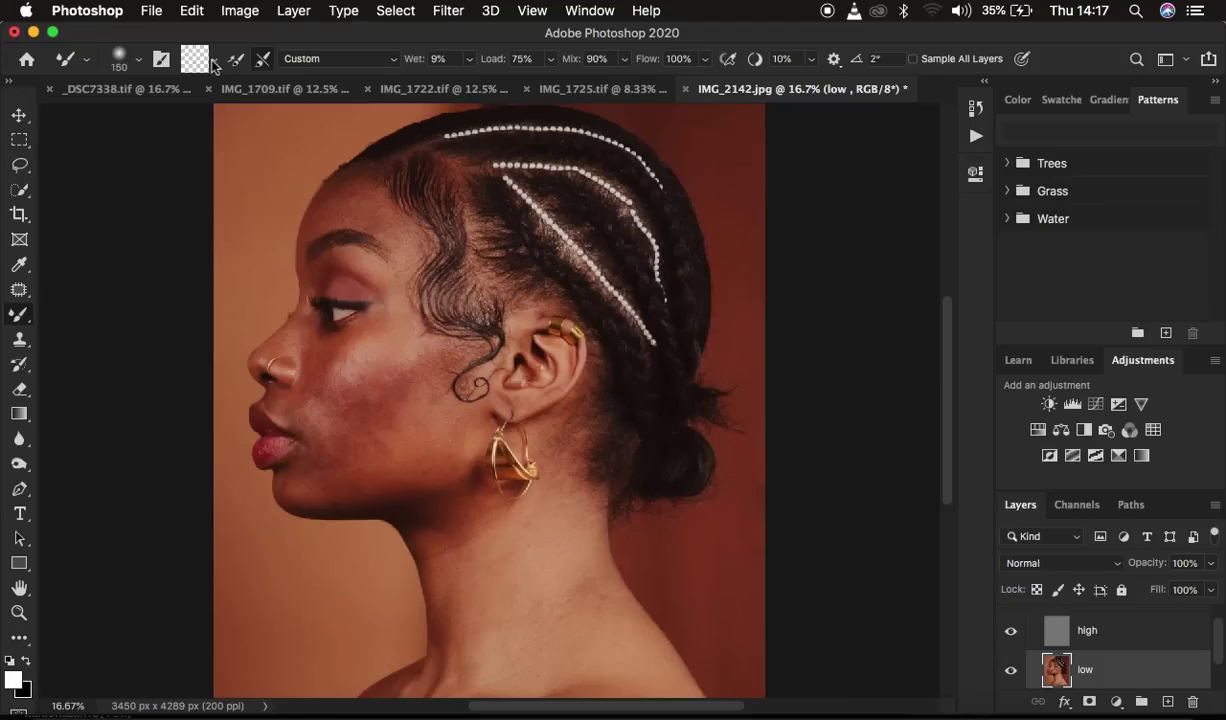
click(214, 62)
click(220, 94)
key(bracketright)
key(bracketright)
key(bracketright)
key(bracketright)
key(bracketright)
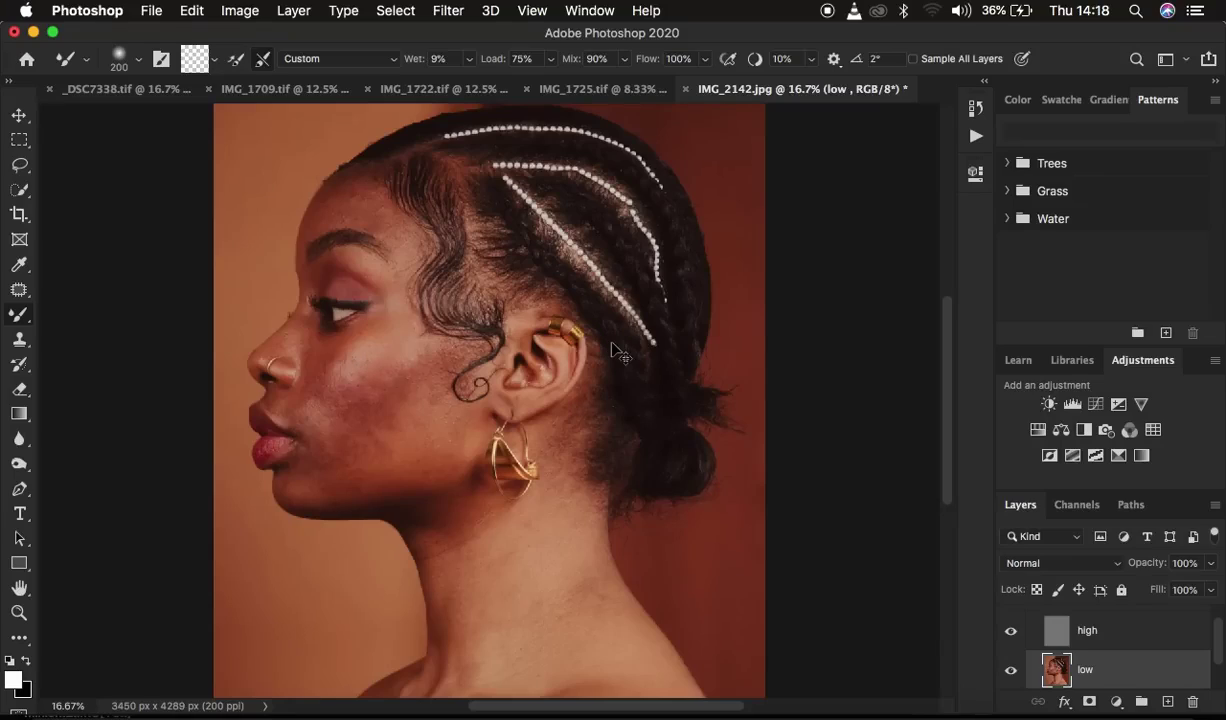
Zoom in around the ear, back out, then in again to frame the portrait
key(super+plus)
key(super+plus)
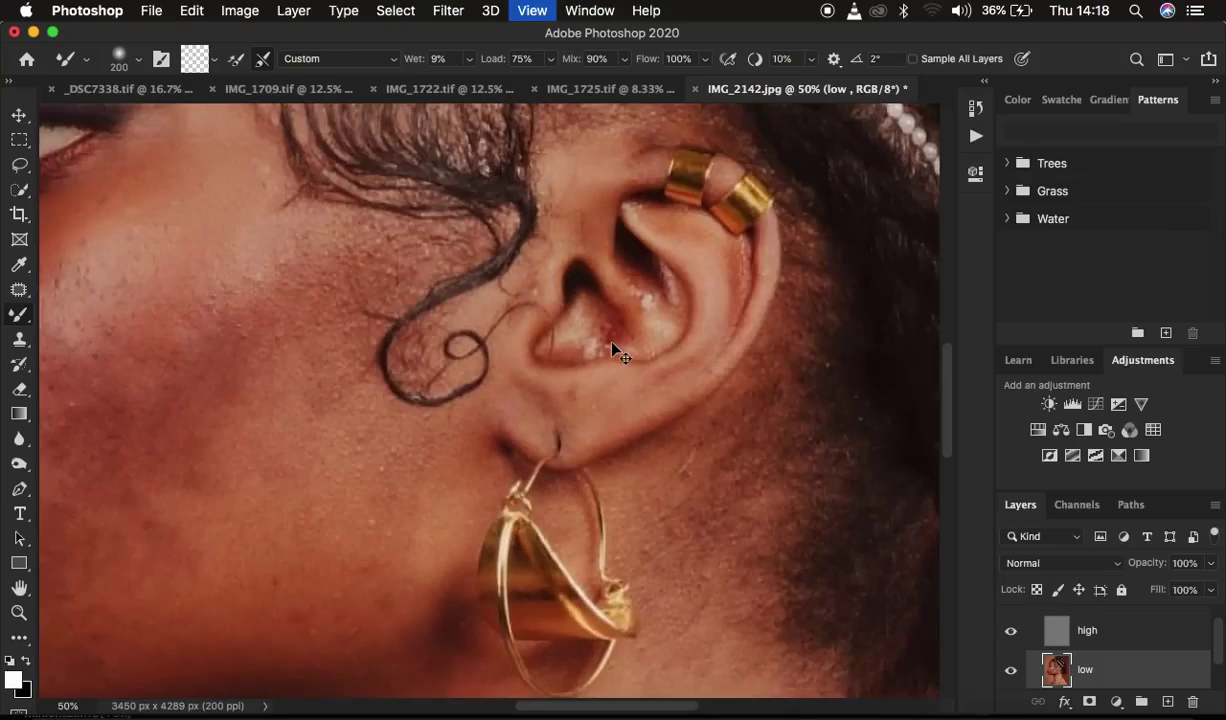
key(super+minus)
key(super+minus)
key(super+minus)
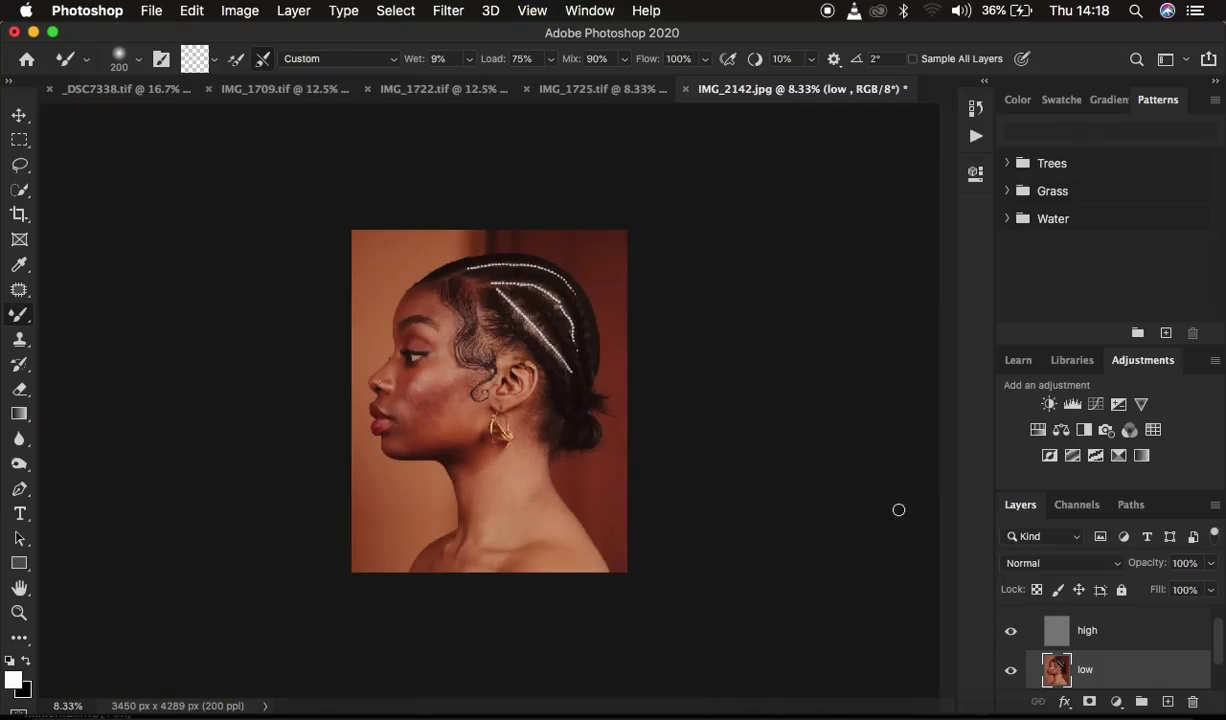
key(super+plus)
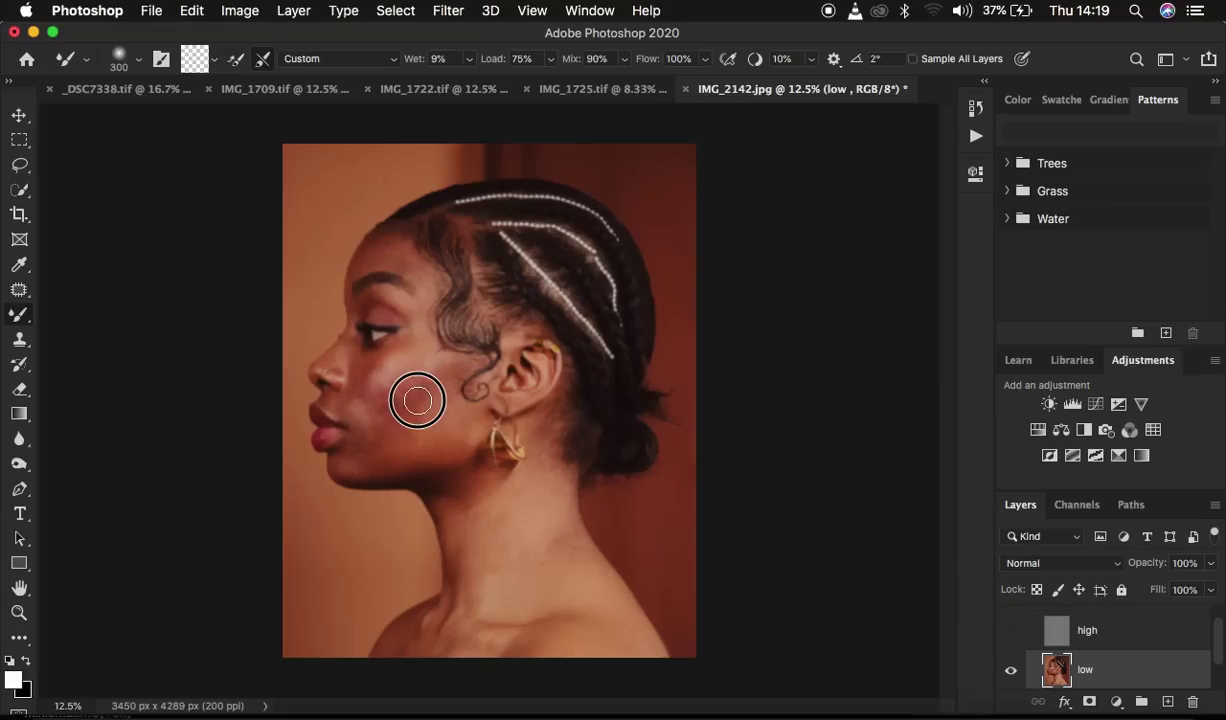
Paint six Mixer Brush strokes across the cheek between ear and jaw to even the tone
mouse_move(424, 397)
mouse_down()
mouse_move(394, 410)
mouse_move(424, 386)
mouse_move(383, 410)
mouse_move(380, 426)
mouse_up()
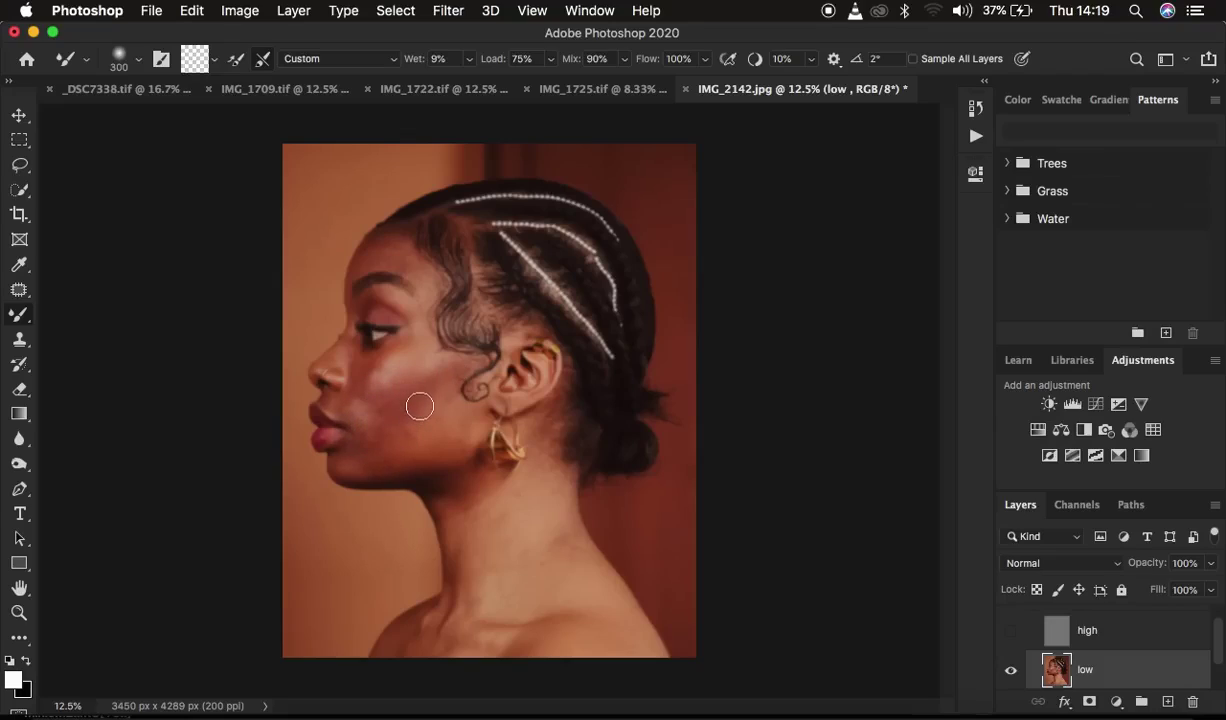
drag(387, 415, 378, 426)
mouse_move(456, 409)
mouse_down()
mouse_move(443, 411)
mouse_move(446, 391)
mouse_move(453, 407)
mouse_move(405, 430)
mouse_move(456, 416)
mouse_move(473, 432)
mouse_move(381, 456)
mouse_move(400, 457)
mouse_move(402, 438)
mouse_move(471, 438)
mouse_move(407, 459)
mouse_move(367, 454)
mouse_move(446, 405)
mouse_move(430, 443)
mouse_move(424, 416)
mouse_move(383, 432)
mouse_up()
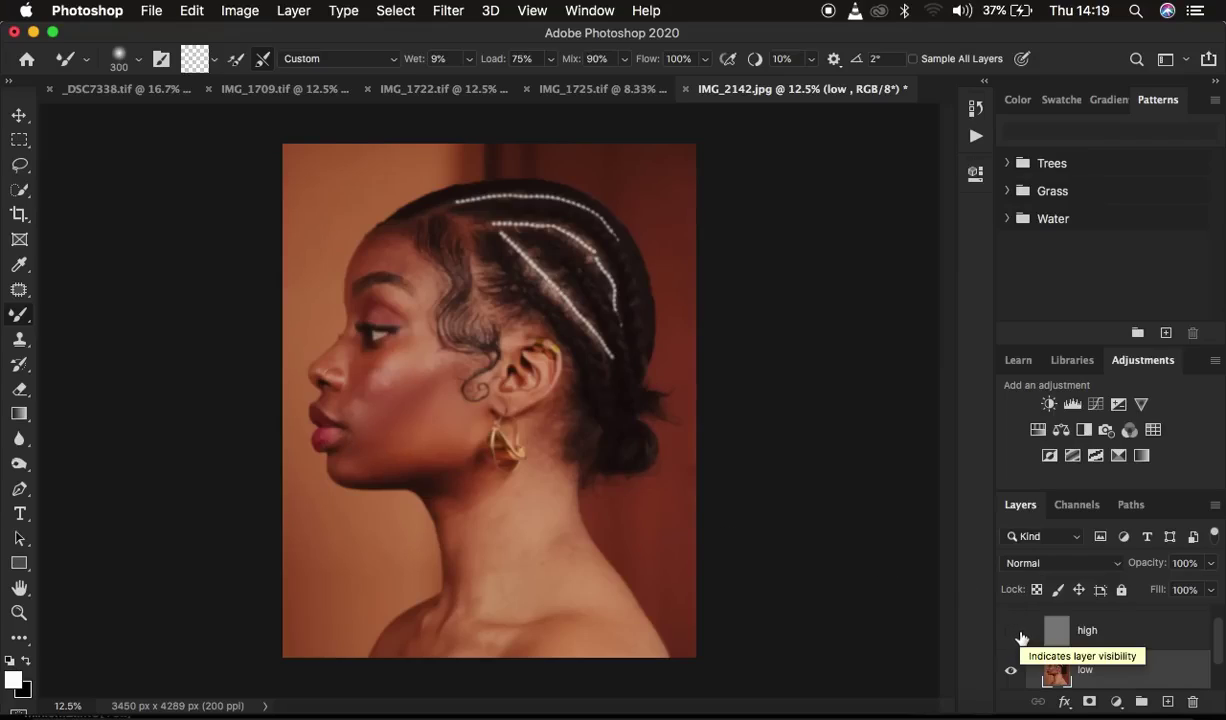
mouse_move(419, 419)
mouse_down()
mouse_move(452, 410)
mouse_move(463, 430)
mouse_move(445, 413)
mouse_up()
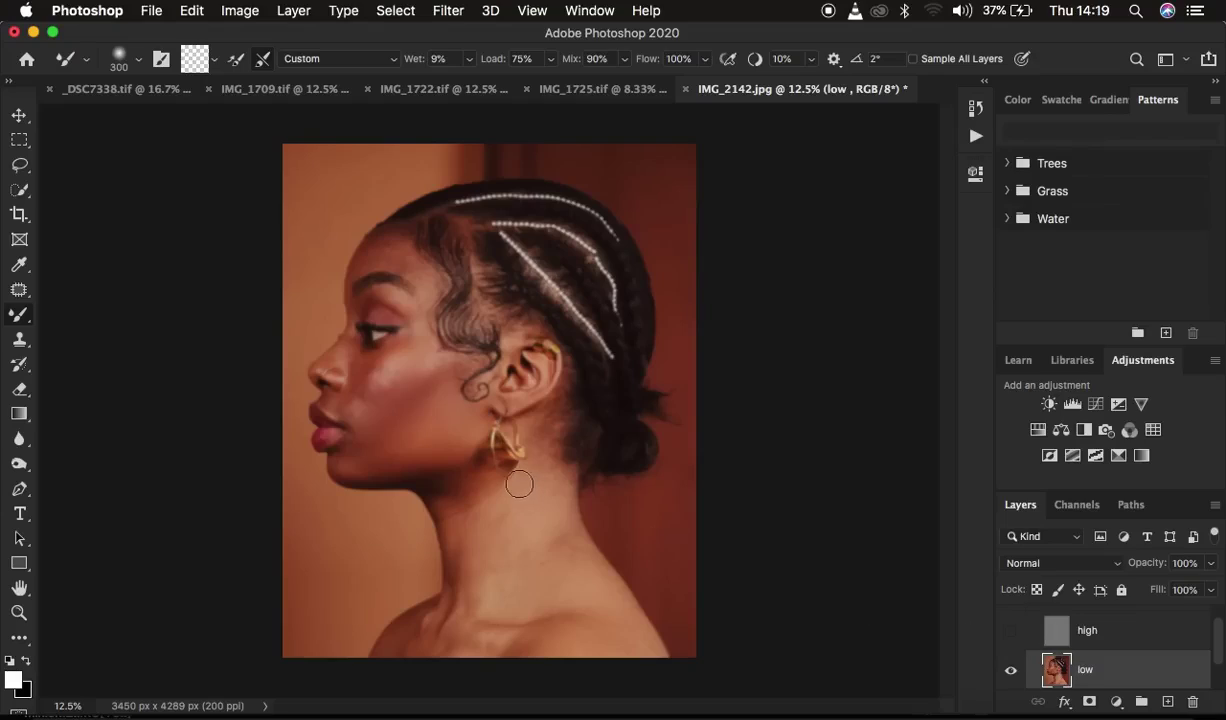
mouse_move(454, 432)
mouse_down()
mouse_move(446, 460)
mouse_move(424, 446)
mouse_move(358, 449)
mouse_move(358, 430)
mouse_move(353, 465)
mouse_move(337, 460)
mouse_move(357, 472)
mouse_move(419, 460)
mouse_move(416, 443)
mouse_move(385, 450)
mouse_up()
drag(387, 400, 424, 386)
Check the high layer, then Mixer-Brush blend cheek, jaw, forehead hairline and nose bridge at 250 px
click(1012, 636)
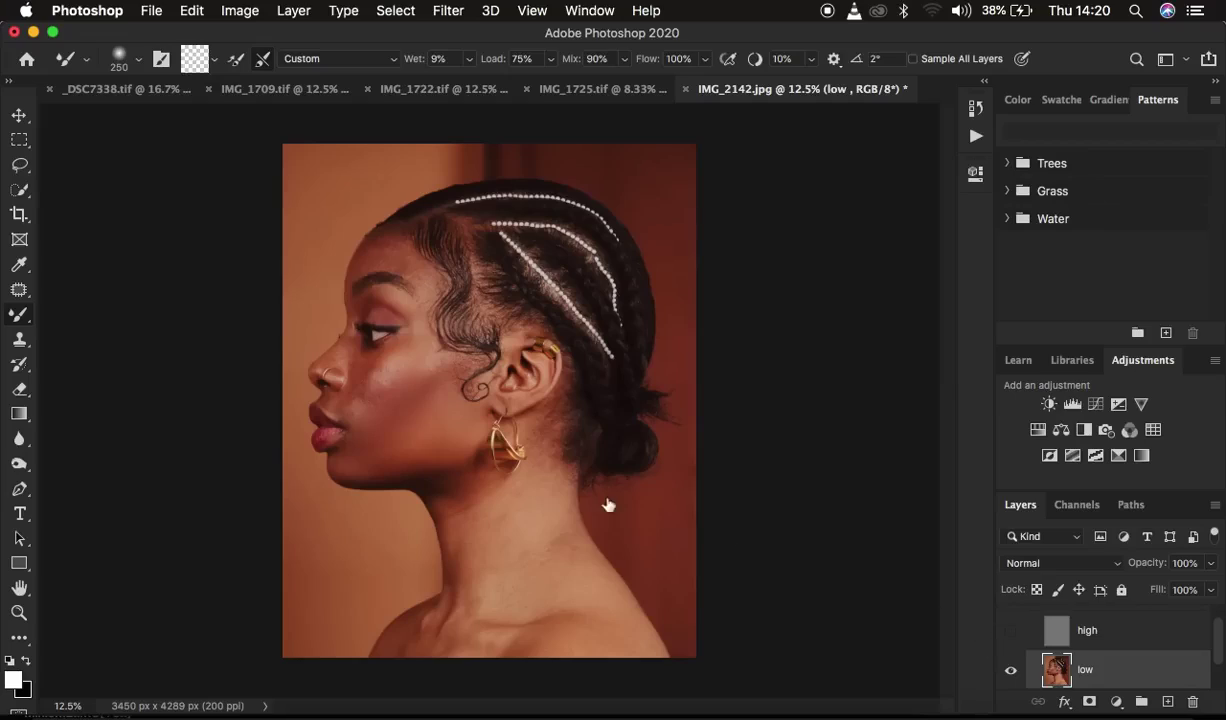
key(bracketright)
key(bracketright)
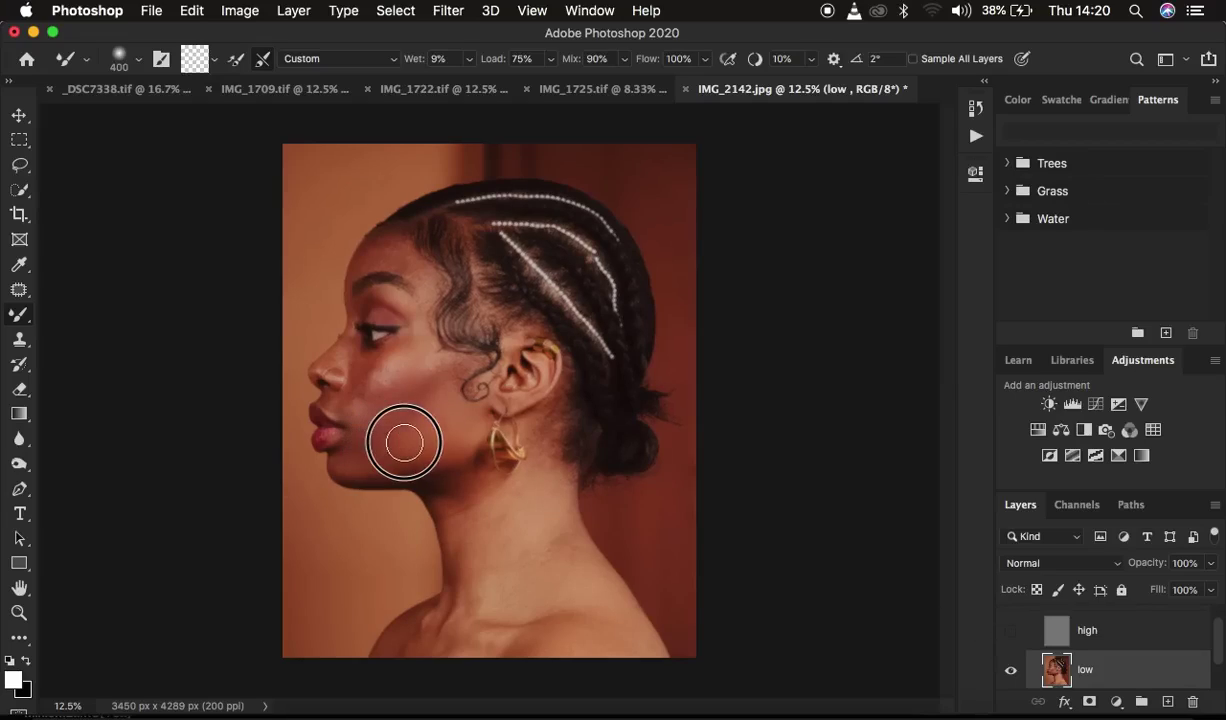
key(bracketleft)
key(bracketleft)
drag(390, 438, 416, 464)
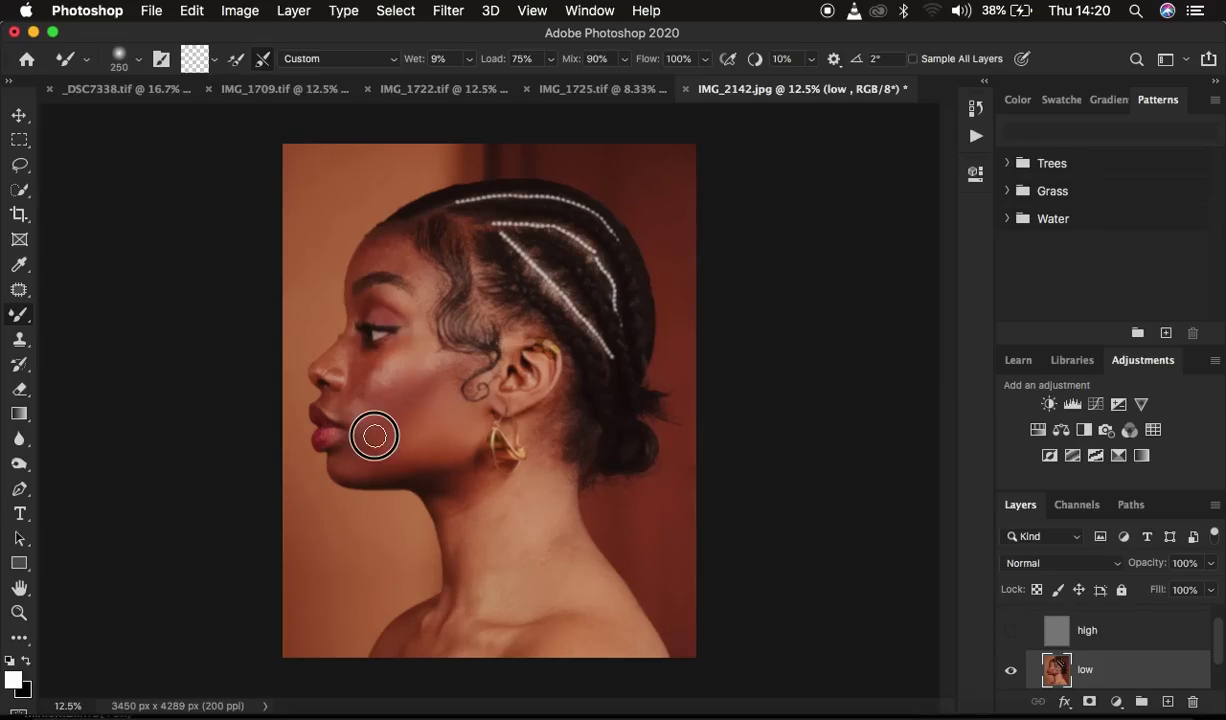
drag(370, 413, 389, 402)
mouse_move(410, 360)
mouse_down()
mouse_move(402, 383)
mouse_move(384, 355)
mouse_move(364, 356)
mouse_move(378, 353)
mouse_move(348, 394)
mouse_move(391, 408)
mouse_move(342, 416)
mouse_move(413, 372)
mouse_move(375, 383)
mouse_move(389, 356)
mouse_move(375, 383)
mouse_move(398, 364)
mouse_up()
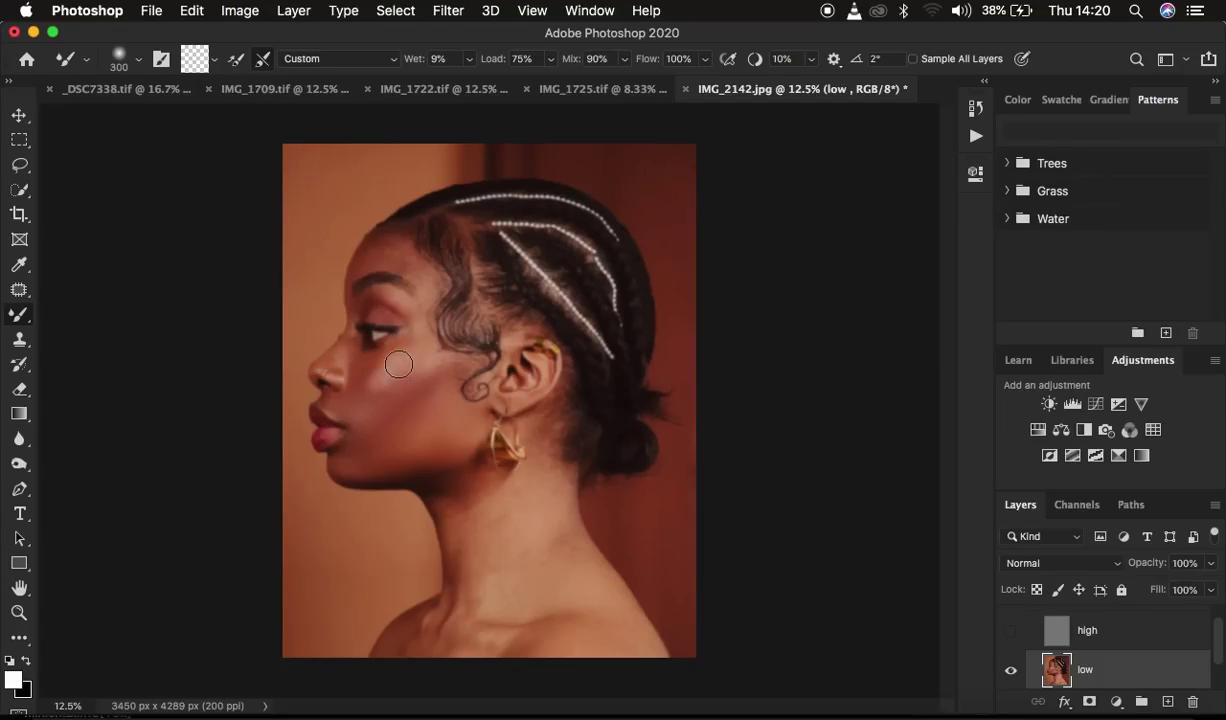
mouse_move(404, 393)
mouse_down()
mouse_move(356, 410)
mouse_move(417, 343)
mouse_move(419, 372)
mouse_move(389, 405)
mouse_move(341, 392)
mouse_move(358, 435)
mouse_move(339, 462)
mouse_move(383, 379)
mouse_move(358, 421)
mouse_move(342, 407)
mouse_move(374, 355)
mouse_up()
mouse_move(405, 261)
mouse_down()
mouse_move(433, 291)
mouse_move(380, 249)
mouse_move(375, 263)
mouse_move(416, 268)
mouse_move(391, 246)
mouse_move(369, 252)
mouse_move(400, 252)
mouse_move(418, 276)
mouse_move(405, 296)
mouse_move(391, 293)
mouse_move(417, 329)
mouse_up()
mouse_move(412, 263)
mouse_down()
mouse_move(416, 342)
mouse_move(385, 335)
mouse_move(363, 367)
mouse_move(426, 339)
mouse_move(375, 375)
mouse_move(420, 343)
mouse_move(380, 418)
mouse_up()
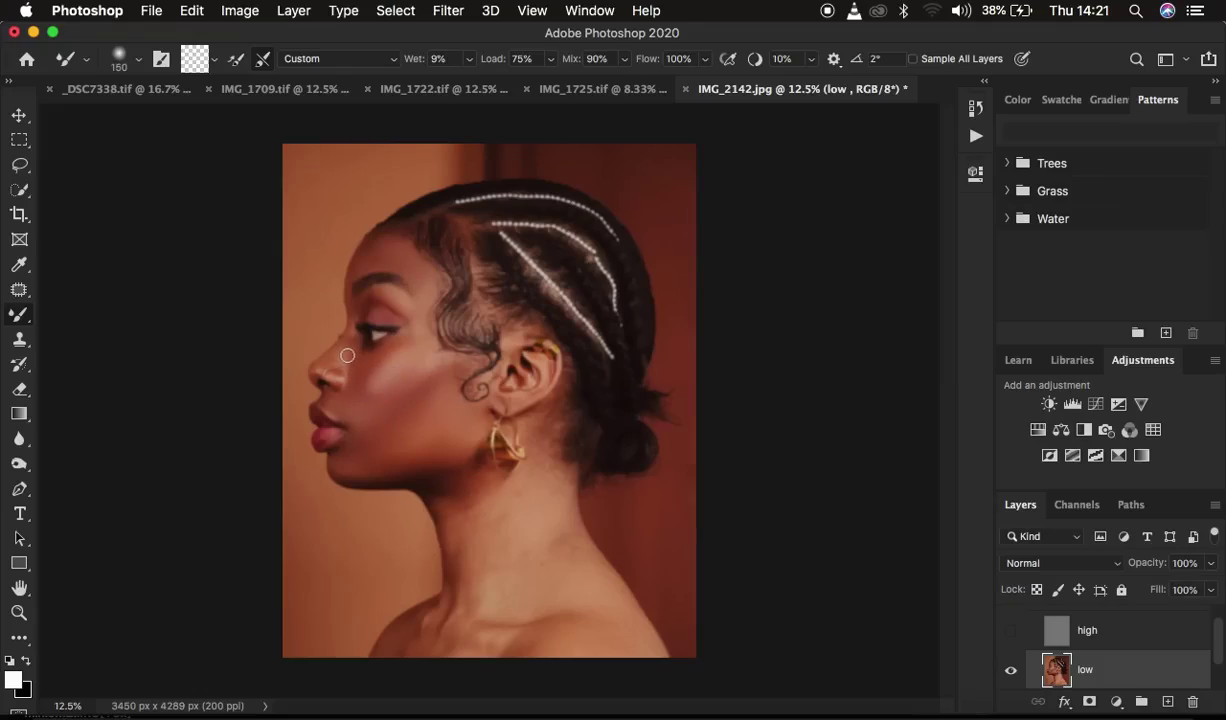
mouse_move(347, 355)
mouse_down()
mouse_move(331, 356)
mouse_move(361, 350)
mouse_move(340, 352)
mouse_move(353, 359)
mouse_move(338, 300)
mouse_move(357, 268)
mouse_move(378, 246)
mouse_move(415, 251)
mouse_move(389, 235)
mouse_move(383, 255)
mouse_move(408, 266)
mouse_up()
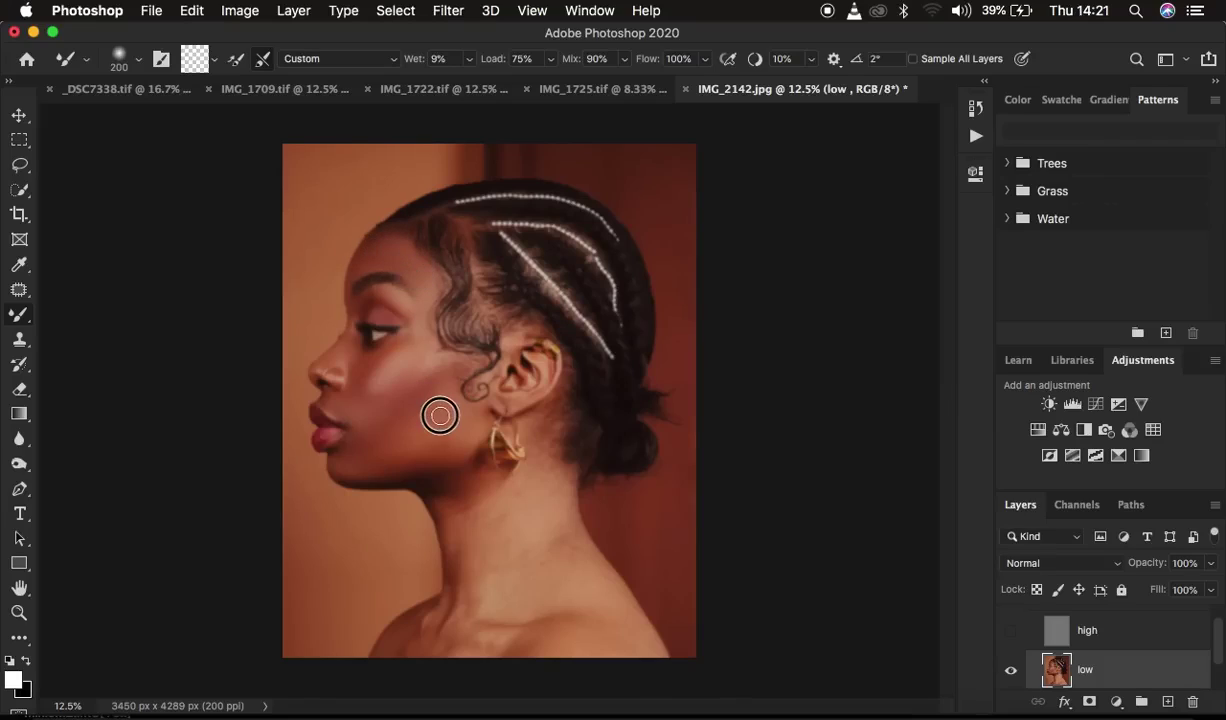
At 16.67% zoom, blend the cheek, chin, upper lip and eyelid skin with a 175–250 px brush
key(super+0)
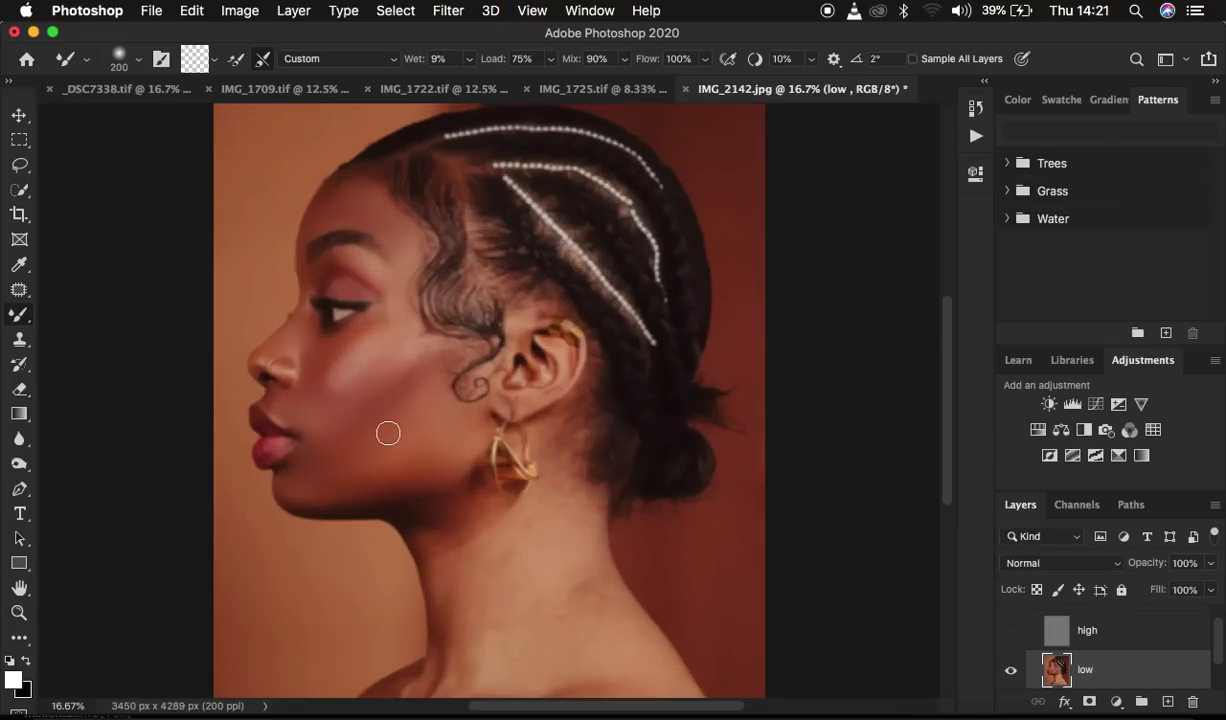
key(bracketright)
mouse_move(392, 416)
mouse_down()
mouse_move(339, 427)
mouse_move(369, 438)
mouse_move(413, 386)
mouse_move(423, 397)
mouse_move(405, 471)
mouse_move(438, 443)
mouse_move(342, 461)
mouse_up()
key(bracketleft)
key(bracketleft)
mouse_move(317, 462)
mouse_down()
mouse_move(293, 457)
mouse_move(284, 469)
mouse_move(300, 502)
mouse_up()
mouse_move(290, 411)
mouse_down()
mouse_move(285, 424)
mouse_move(269, 392)
mouse_move(309, 430)
mouse_move(296, 457)
mouse_up()
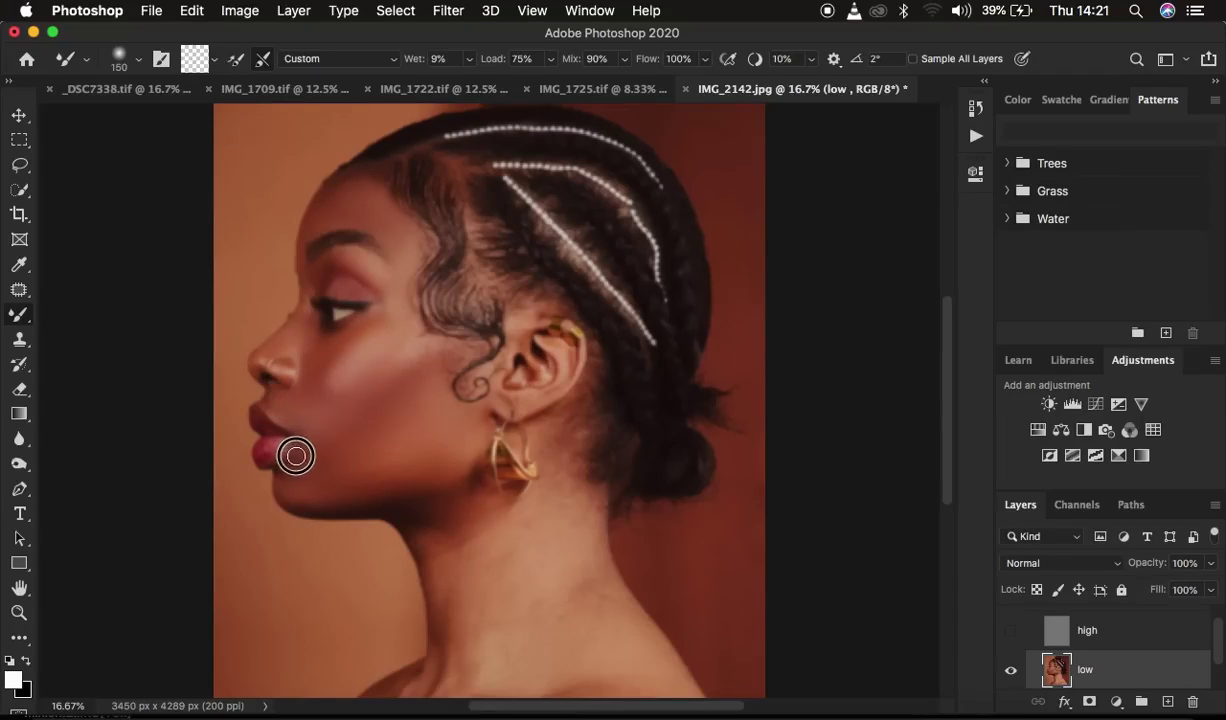
key(bracketright)
key(bracketright)
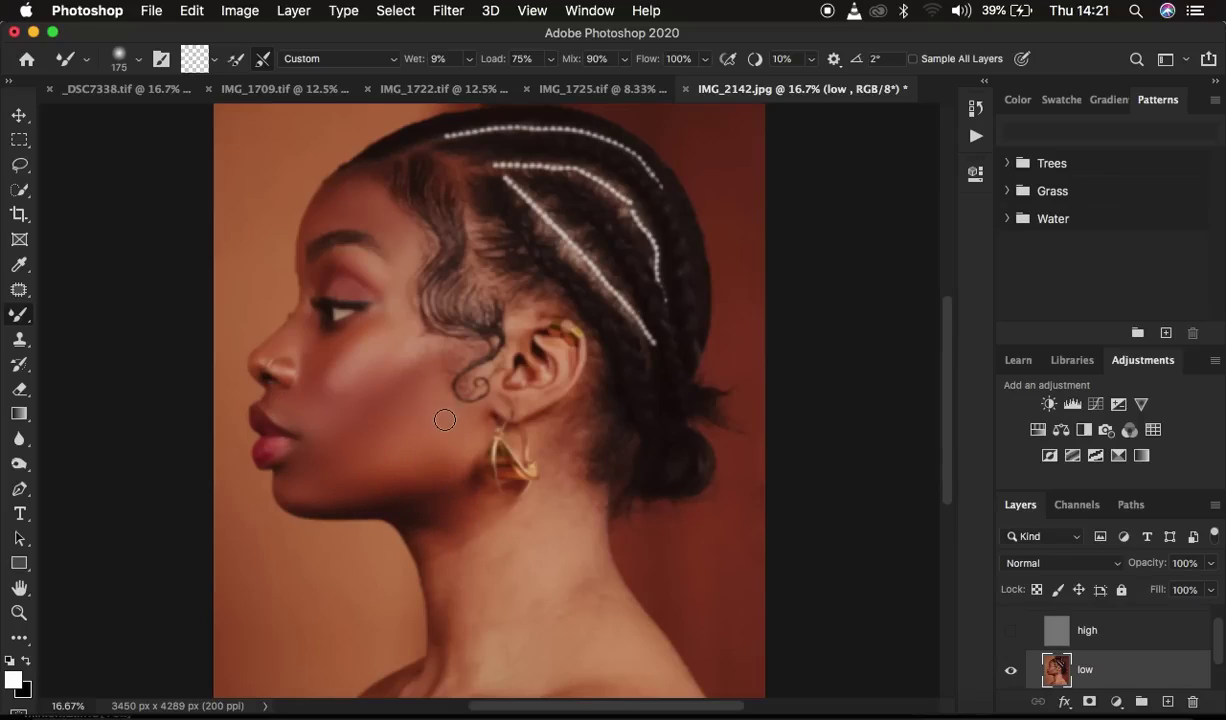
mouse_move(424, 350)
mouse_down()
mouse_move(442, 377)
mouse_move(414, 330)
mouse_move(413, 355)
mouse_up()
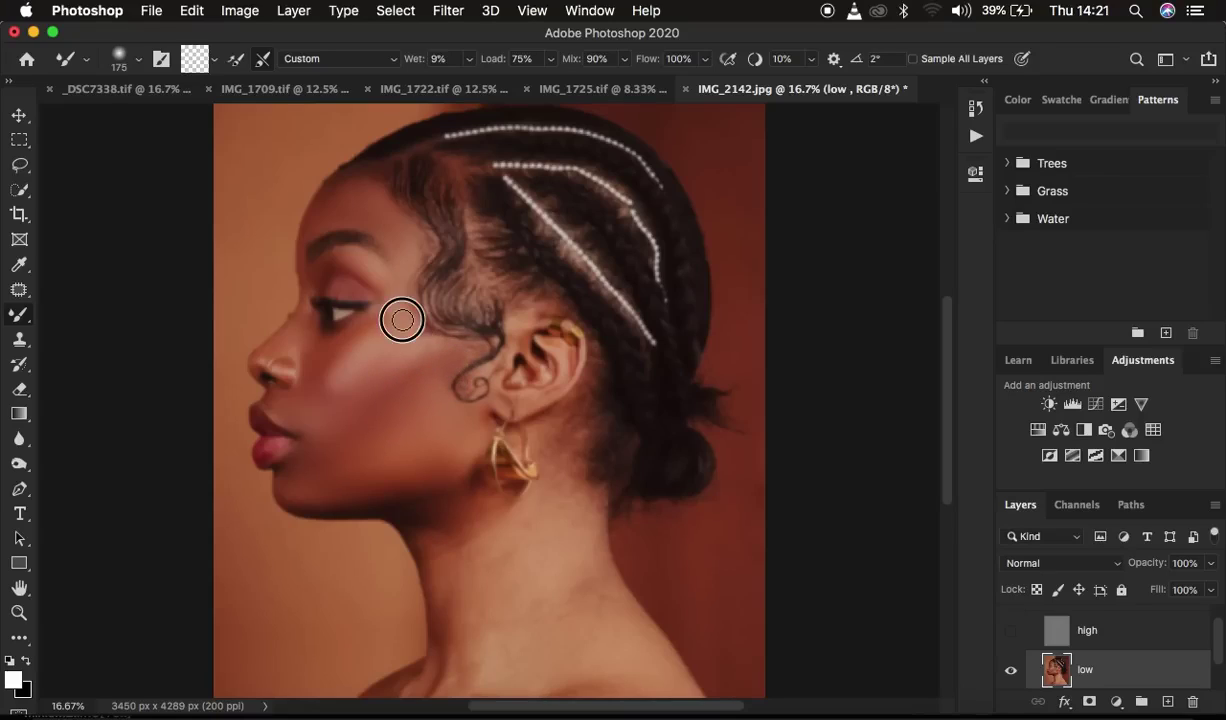
drag(342, 269, 391, 288)
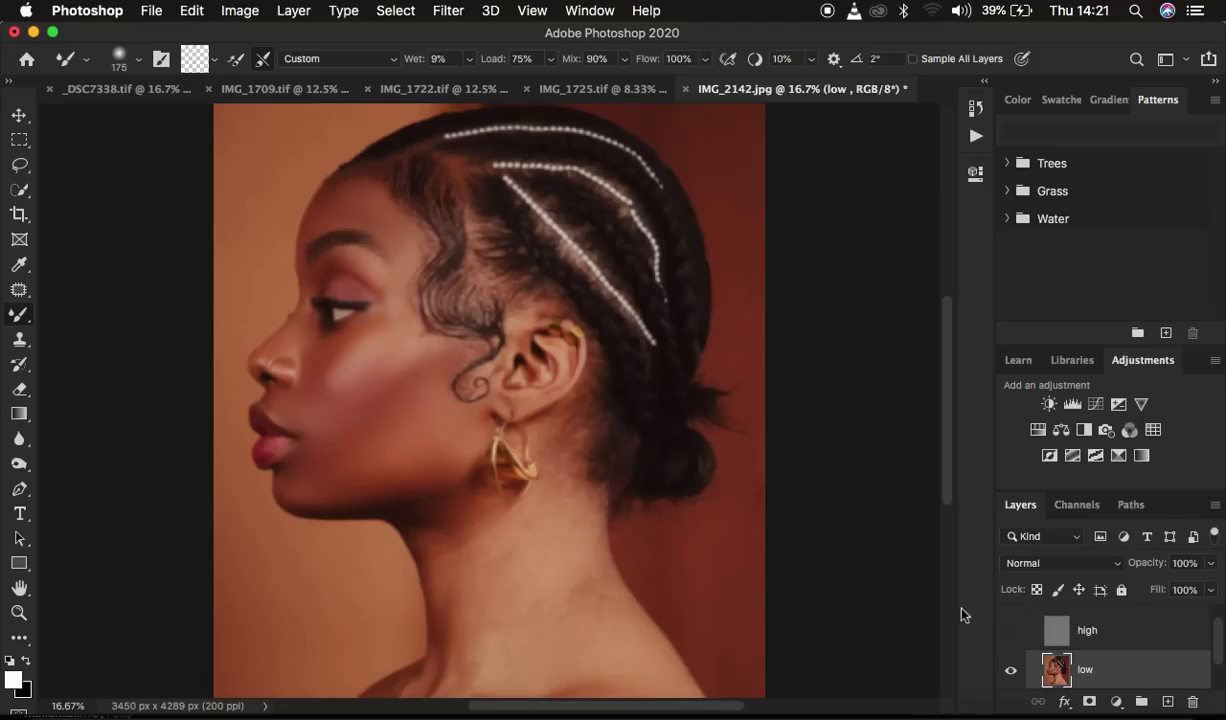
Show the high layer and toggle the freq sep group to compare retouched and original skin
click(1009, 631)
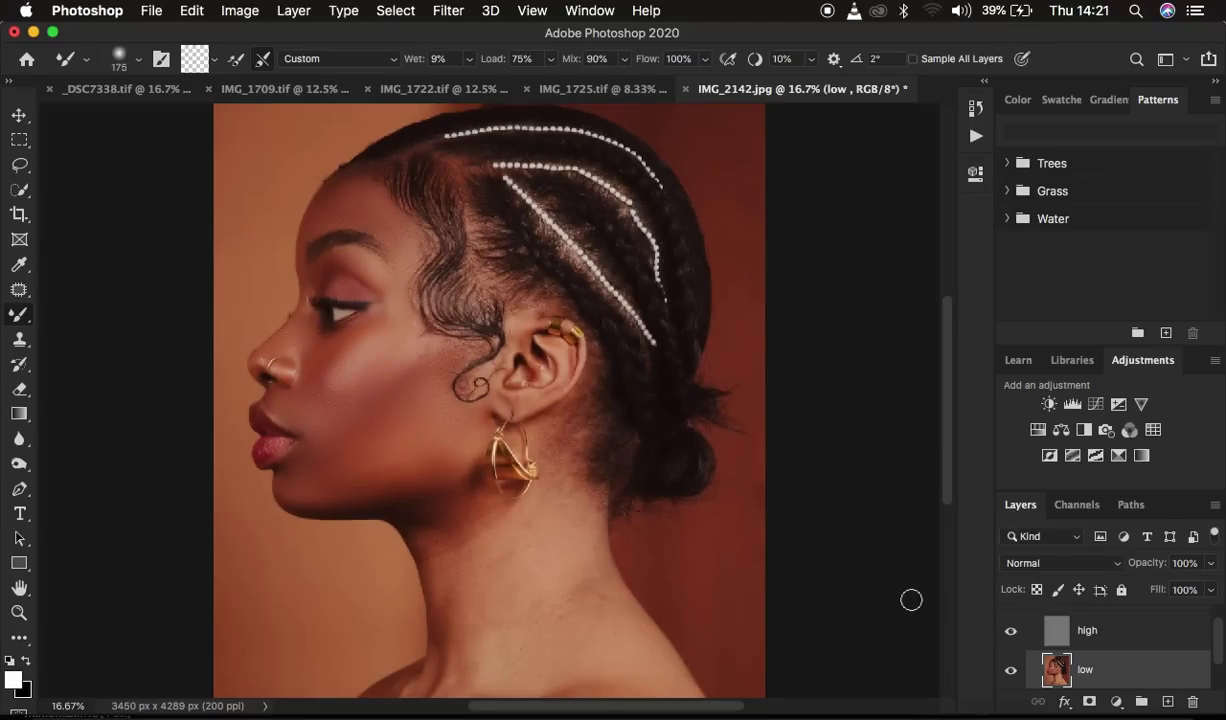
key(super+minus)
key(super+minus)
key(super+plus)
scroll(1062, 648, up, 1)
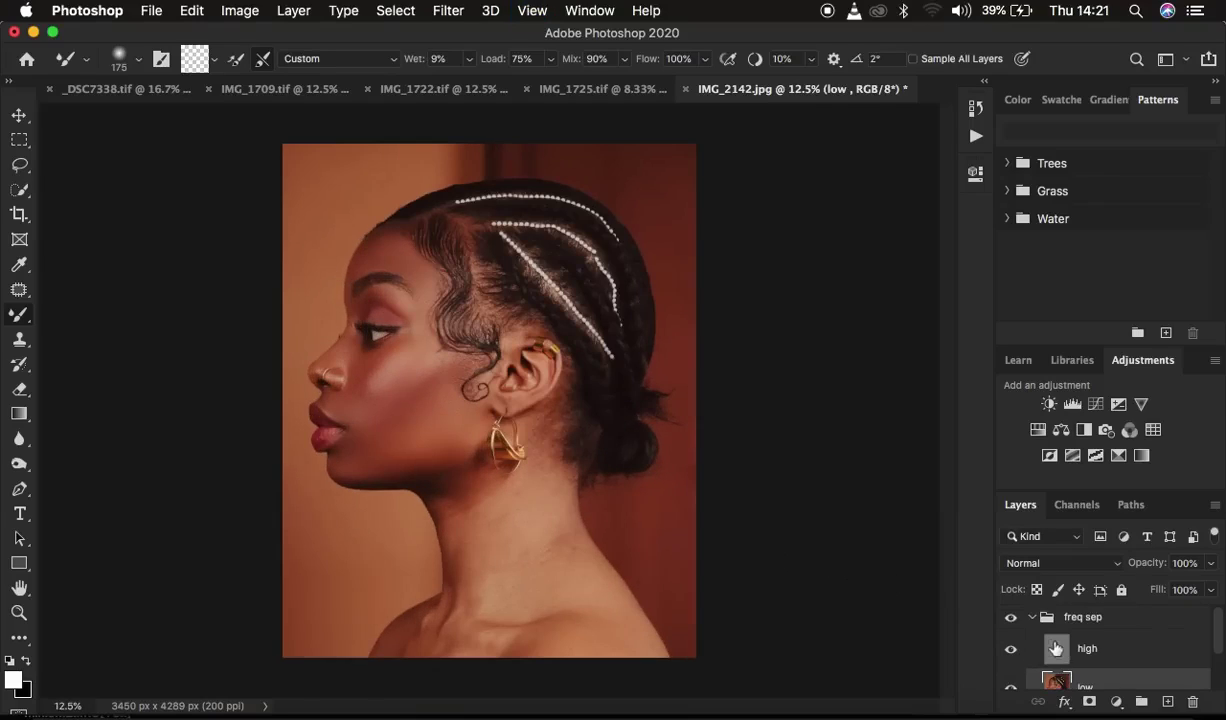
click(1011, 620)
click(1011, 618)
click(1011, 618)
Blend the neck, jaw and collarbone skin with a 400 px Mixer Brush, then show the high layer
key(bracketright)
key(bracketright)
key(bracketright)
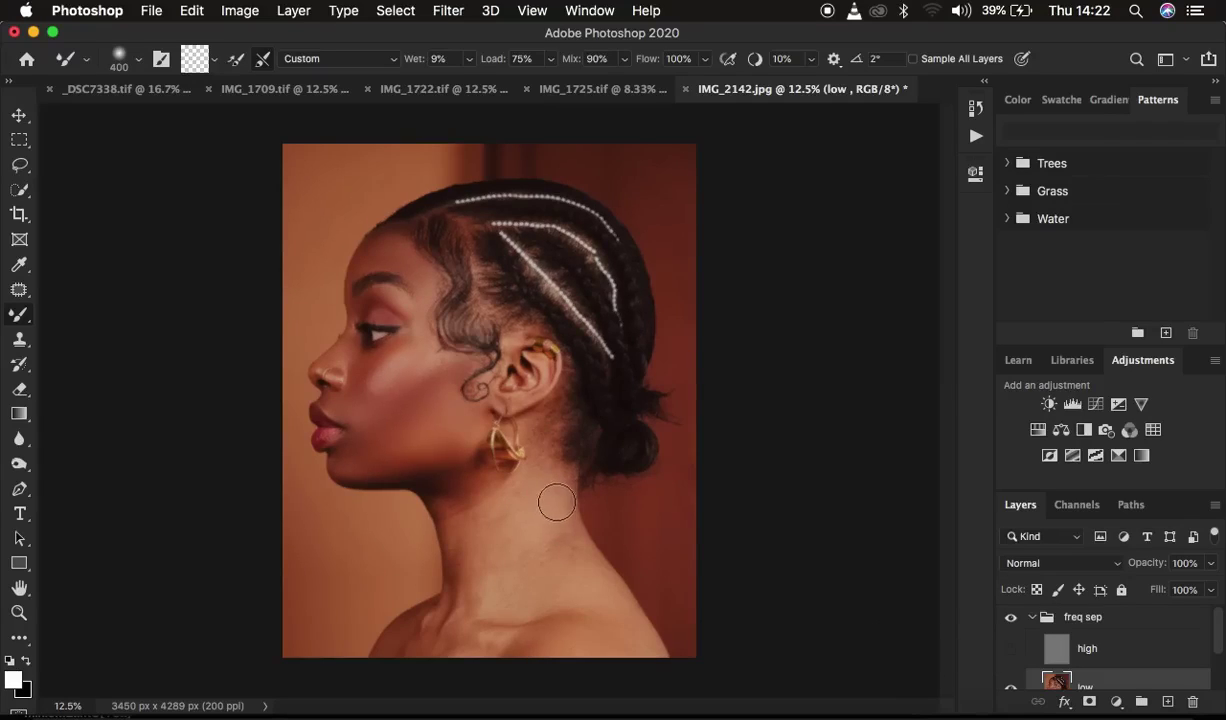
drag(568, 548, 450, 494)
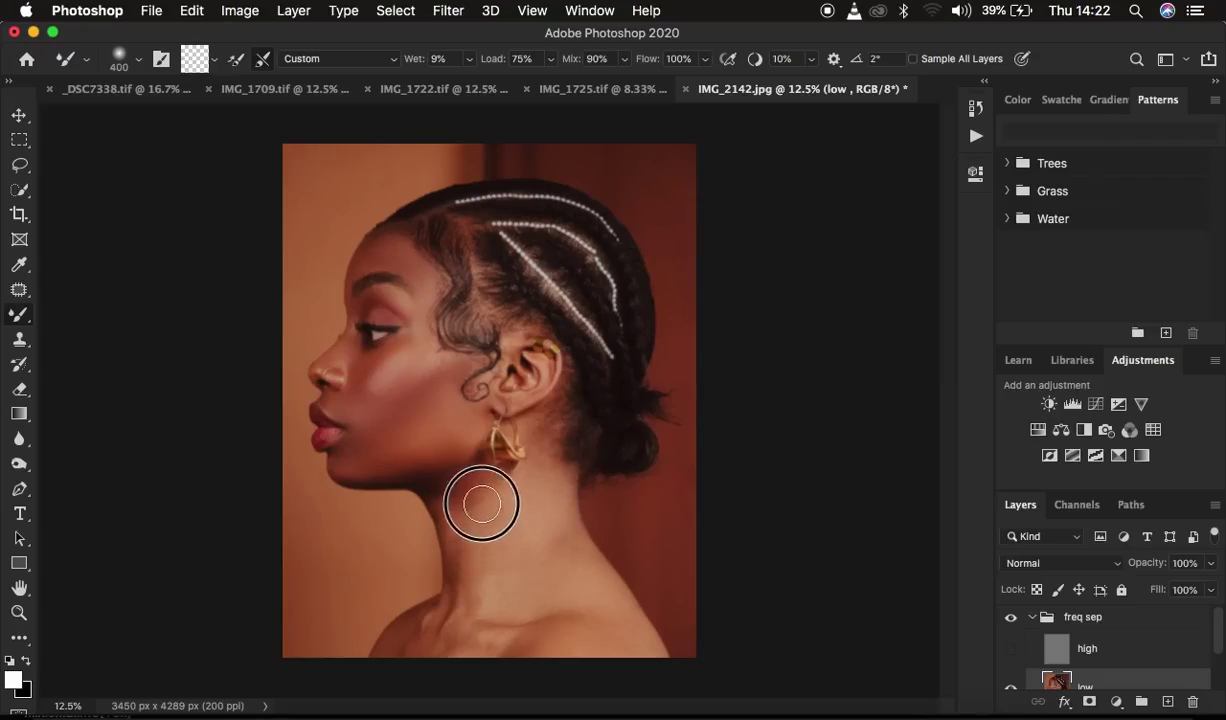
drag(547, 501, 554, 492)
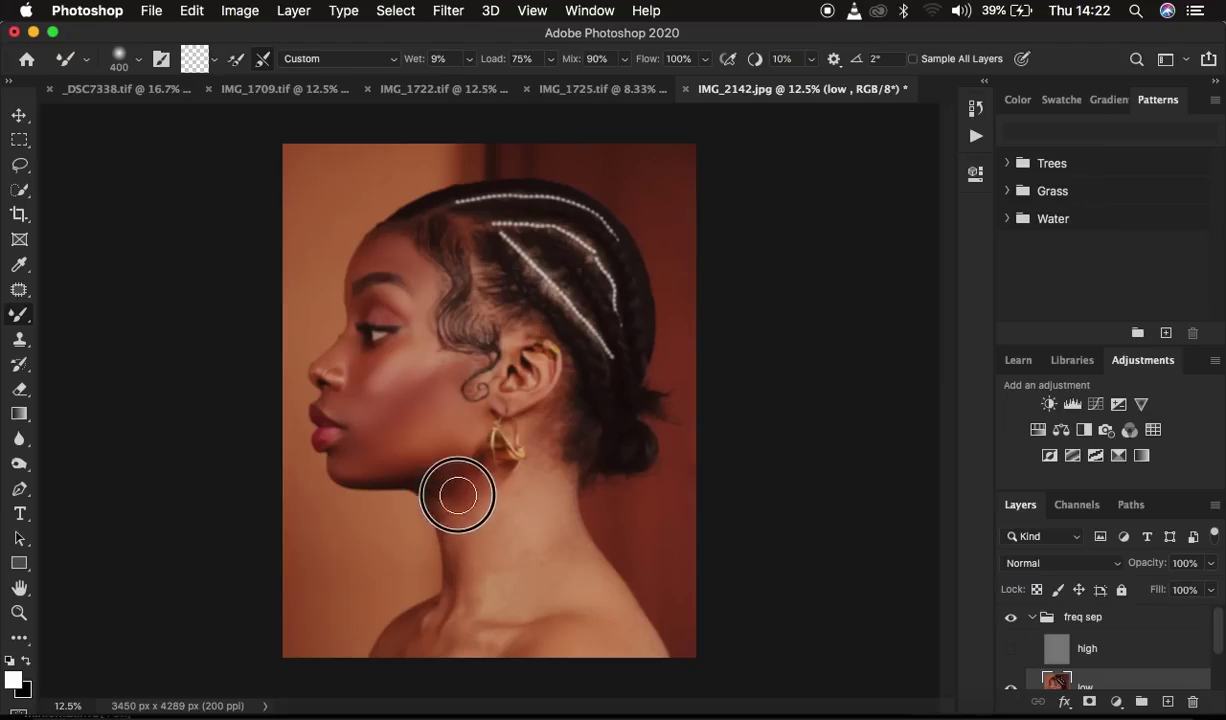
mouse_move(554, 492)
mouse_down()
mouse_move(451, 640)
mouse_move(618, 629)
mouse_up()
mouse_move(575, 588)
mouse_down()
mouse_move(484, 580)
mouse_move(461, 537)
mouse_move(458, 496)
mouse_move(473, 487)
mouse_up()
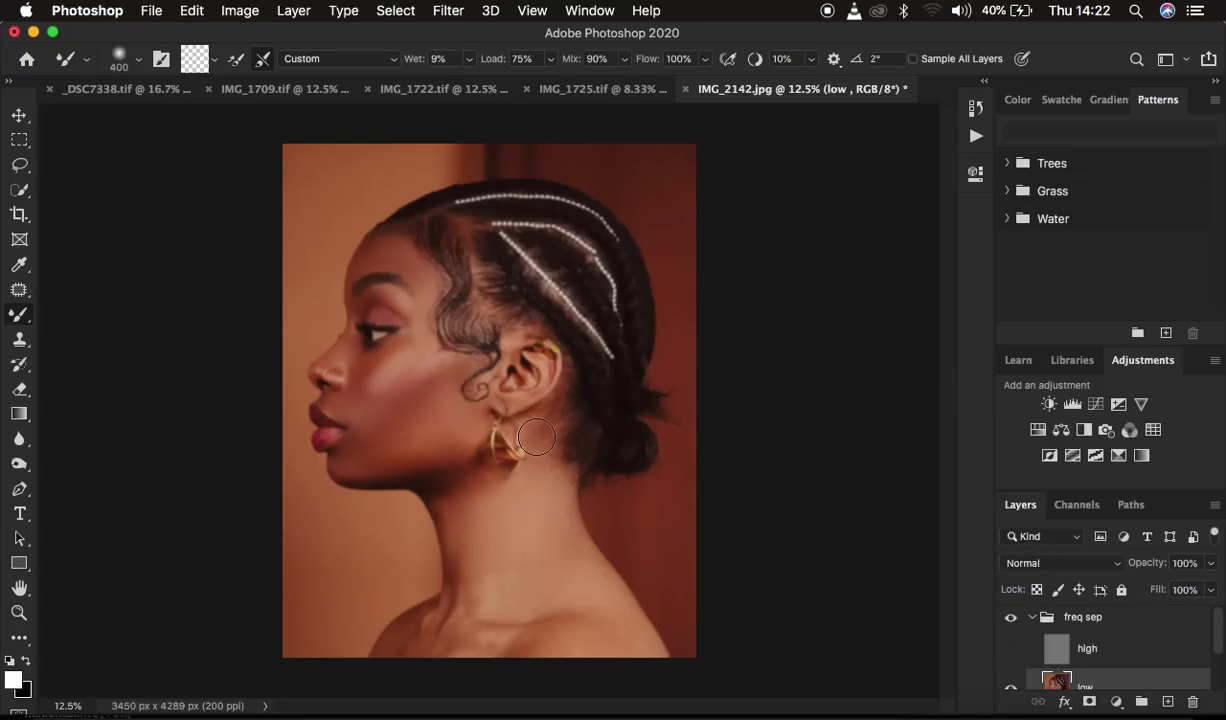
drag(461, 637, 446, 651)
mouse_move(456, 513)
mouse_down()
mouse_move(493, 493)
mouse_move(427, 446)
mouse_move(378, 438)
mouse_move(370, 452)
mouse_up()
mouse_move(588, 561)
mouse_down()
mouse_move(588, 575)
mouse_move(497, 594)
mouse_move(487, 649)
mouse_up()
key(bracketleft)
key(bracketleft)
click(1011, 652)
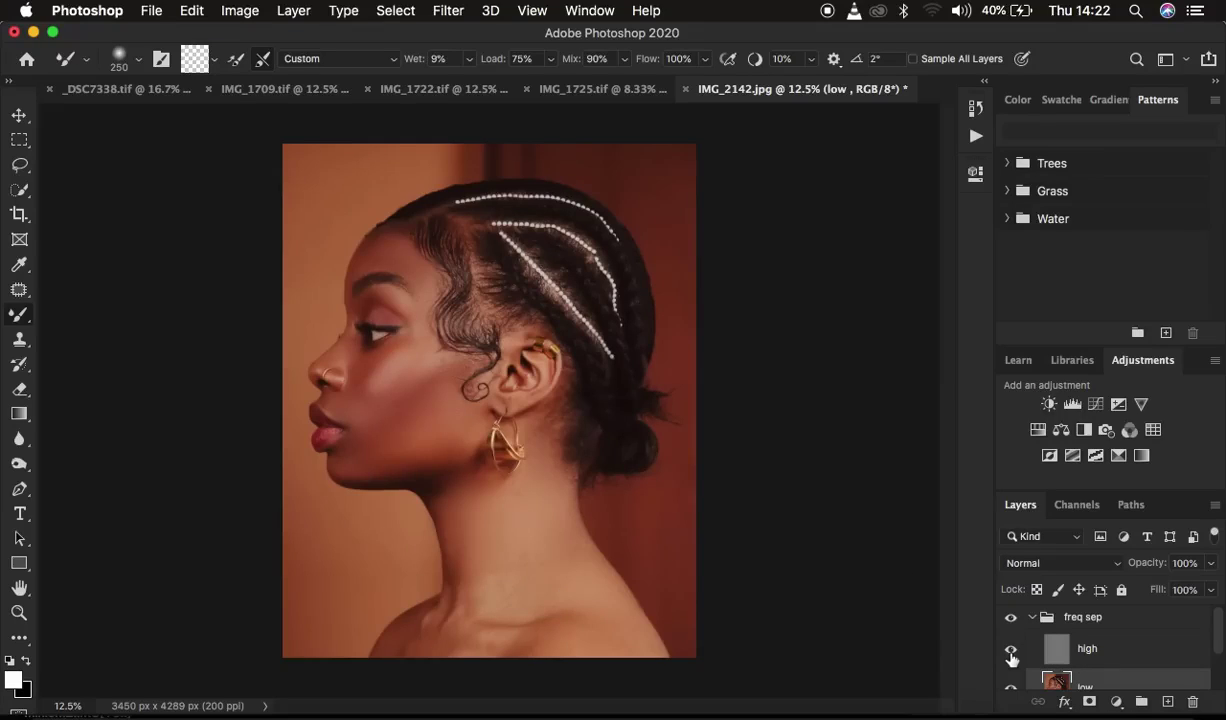
Compare the retouched skin with the original acne at several zooms, then select the 22 px-feather Lasso
click(1011, 618)
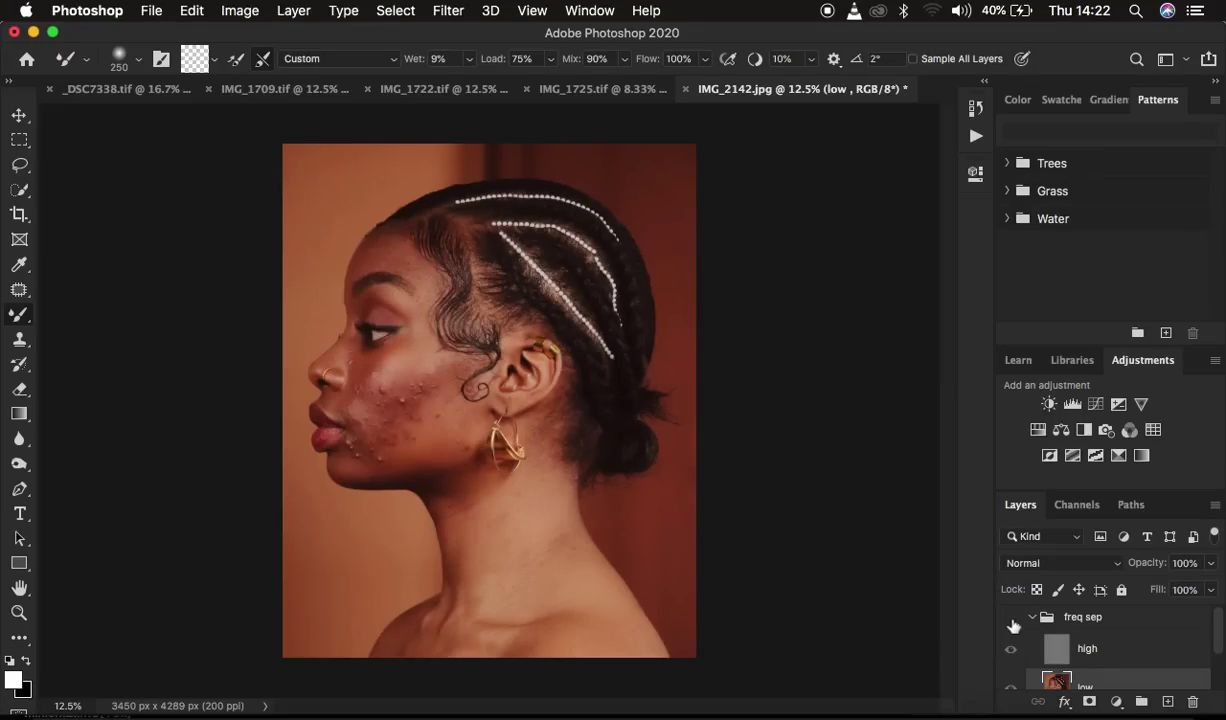
click(1011, 619)
click(1011, 619)
key(ctrl+plus)
key(ctrl+plus)
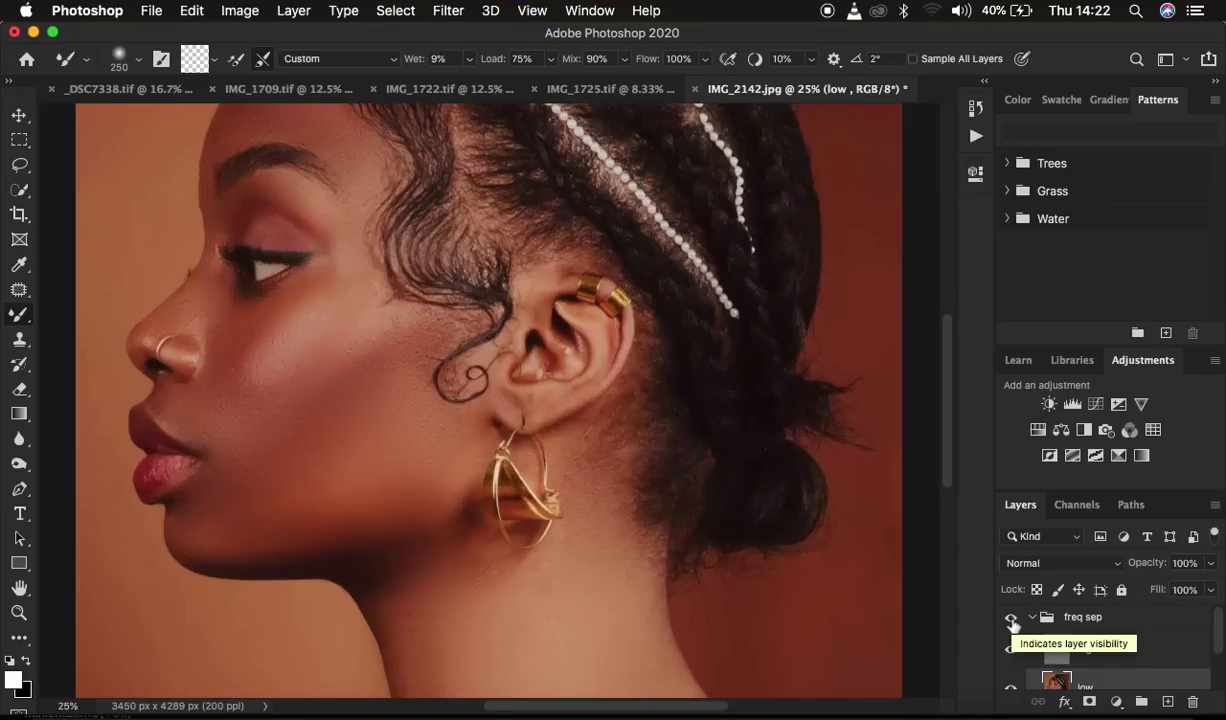
click(1011, 622)
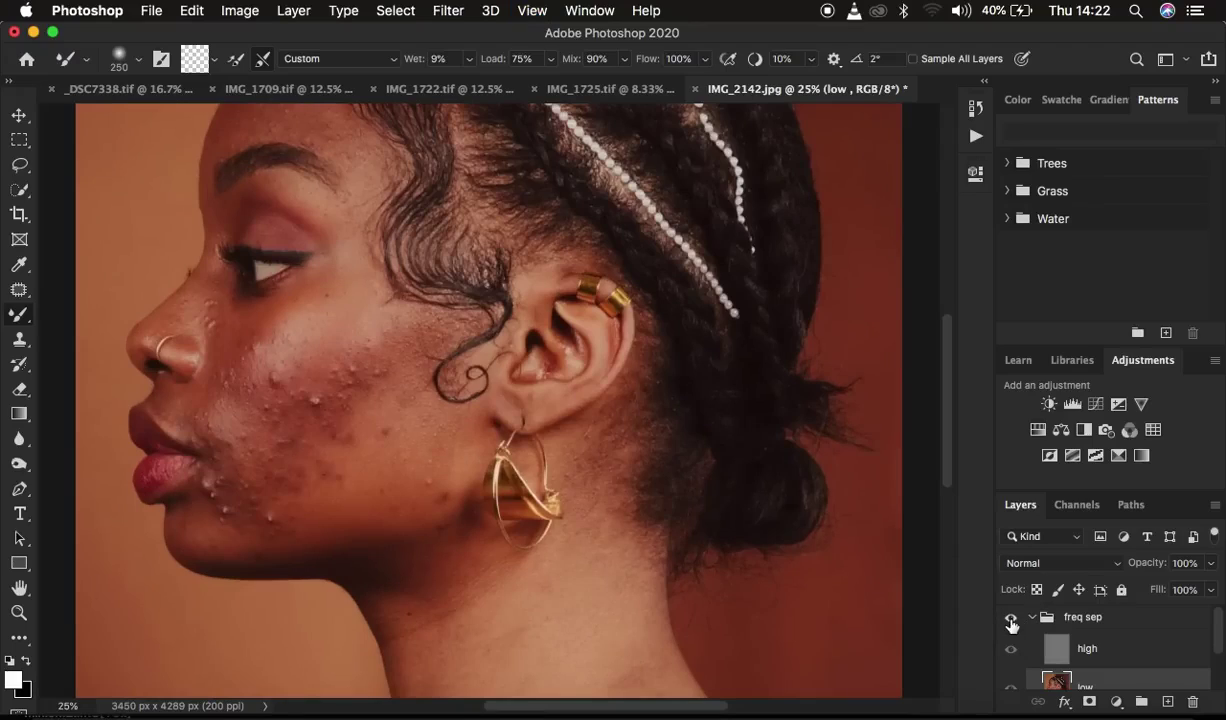
click(1011, 622)
click(1011, 622)
key(ctrl+minus)
key(ctrl+minus)
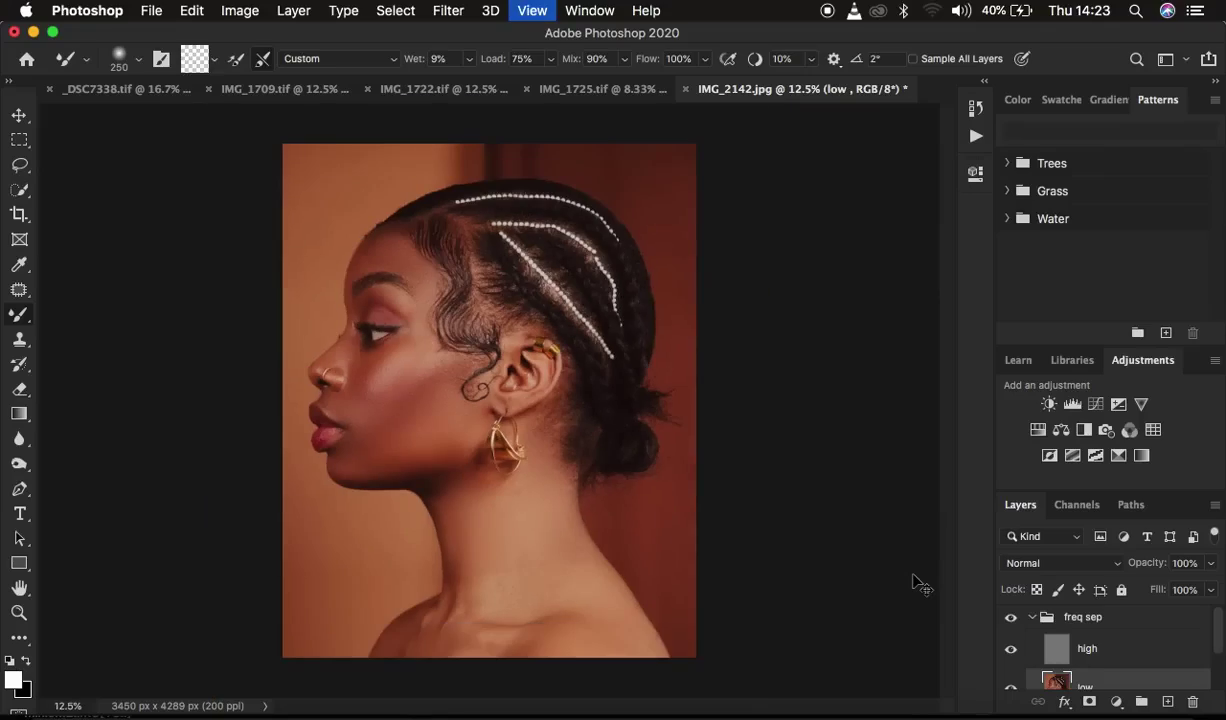
key(ctrl+minus)
key(ctrl+plus)
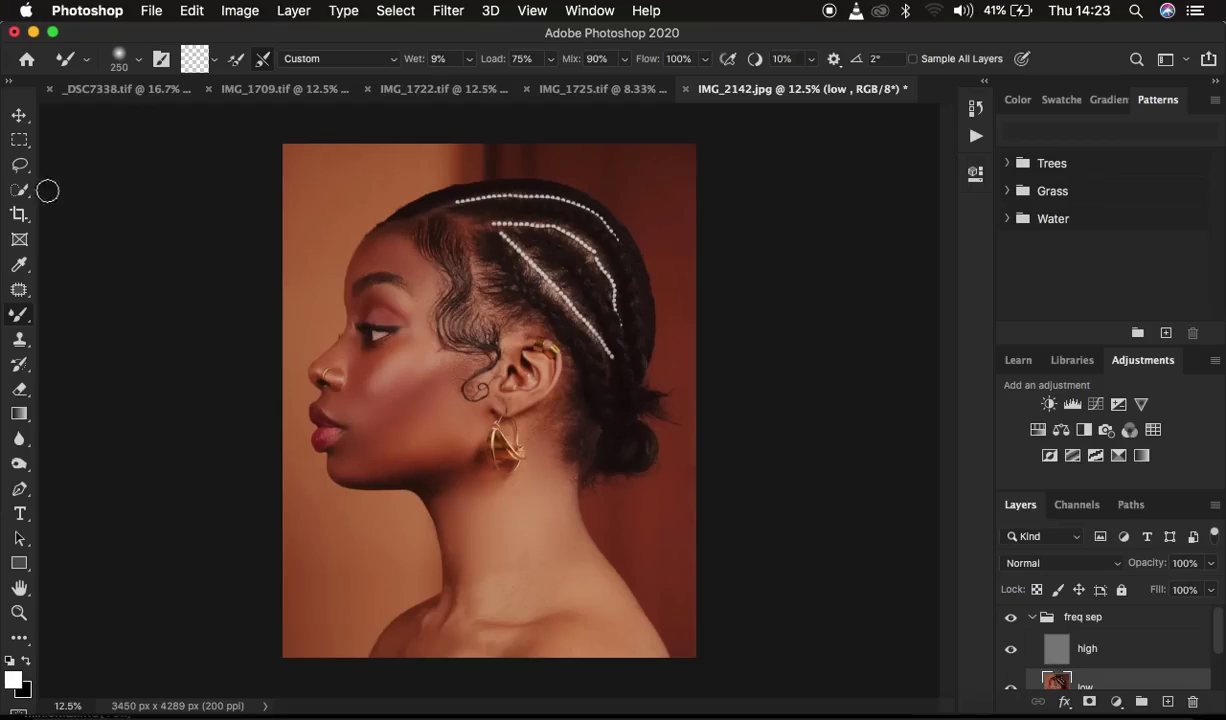
click(20, 172)
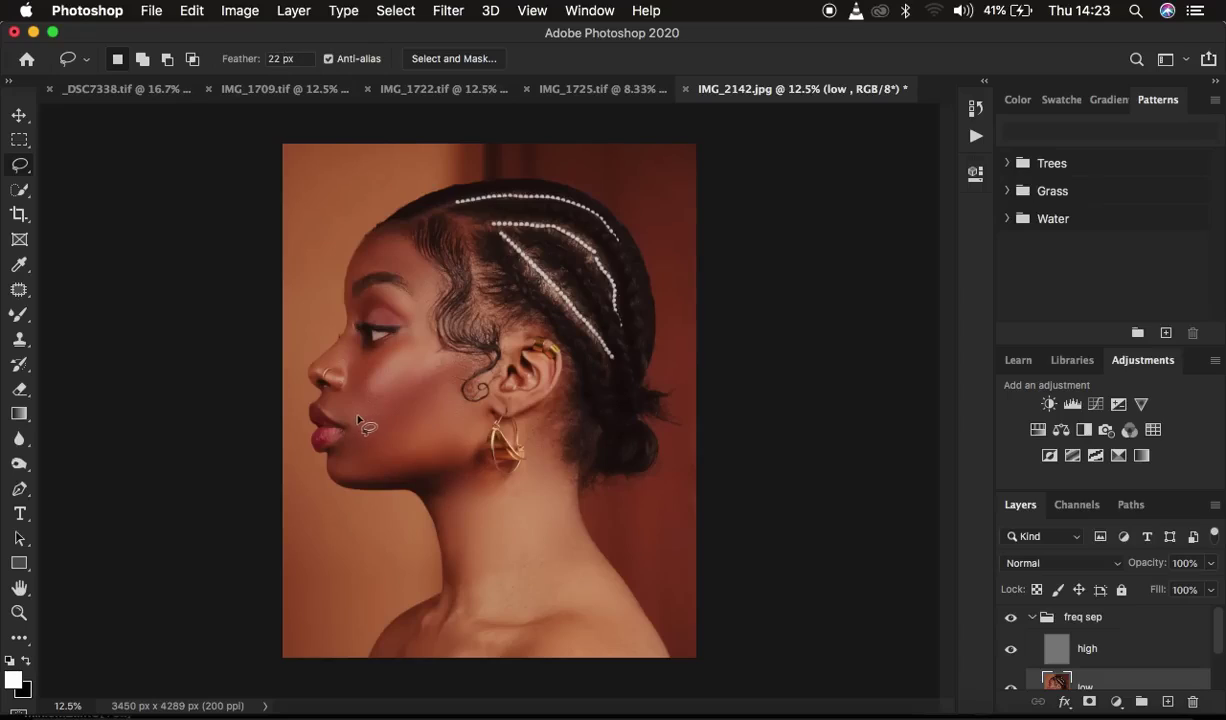
Lasso the cheek and jaw and apply a 21-pixel Gaussian Blur to the selection
drag(360, 414, 481, 422)
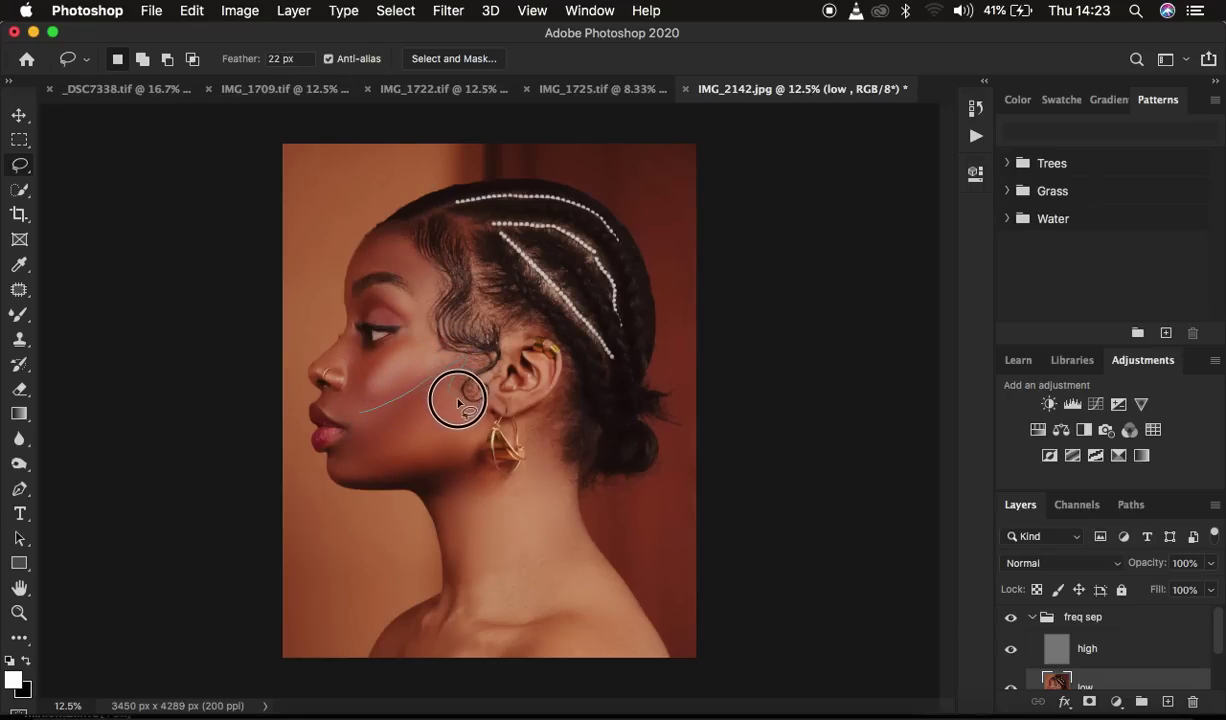
drag(481, 422, 383, 397)
click(448, 11)
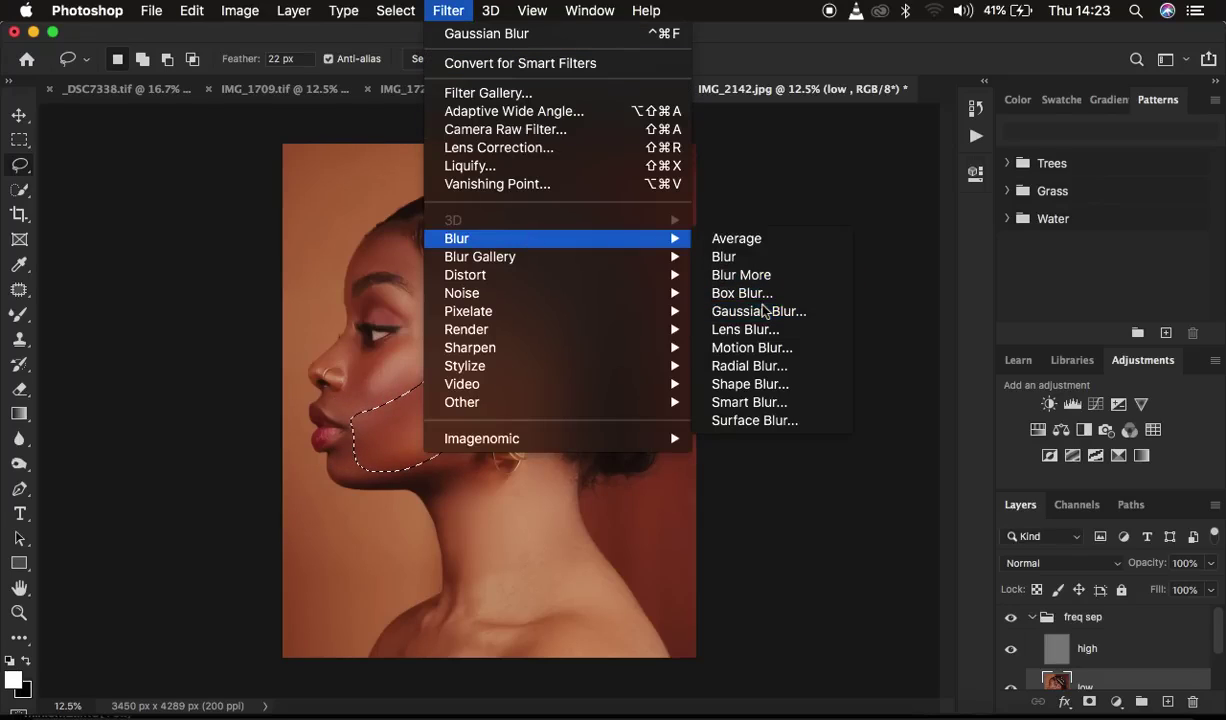
mouse_move(457, 238)
click(762, 311)
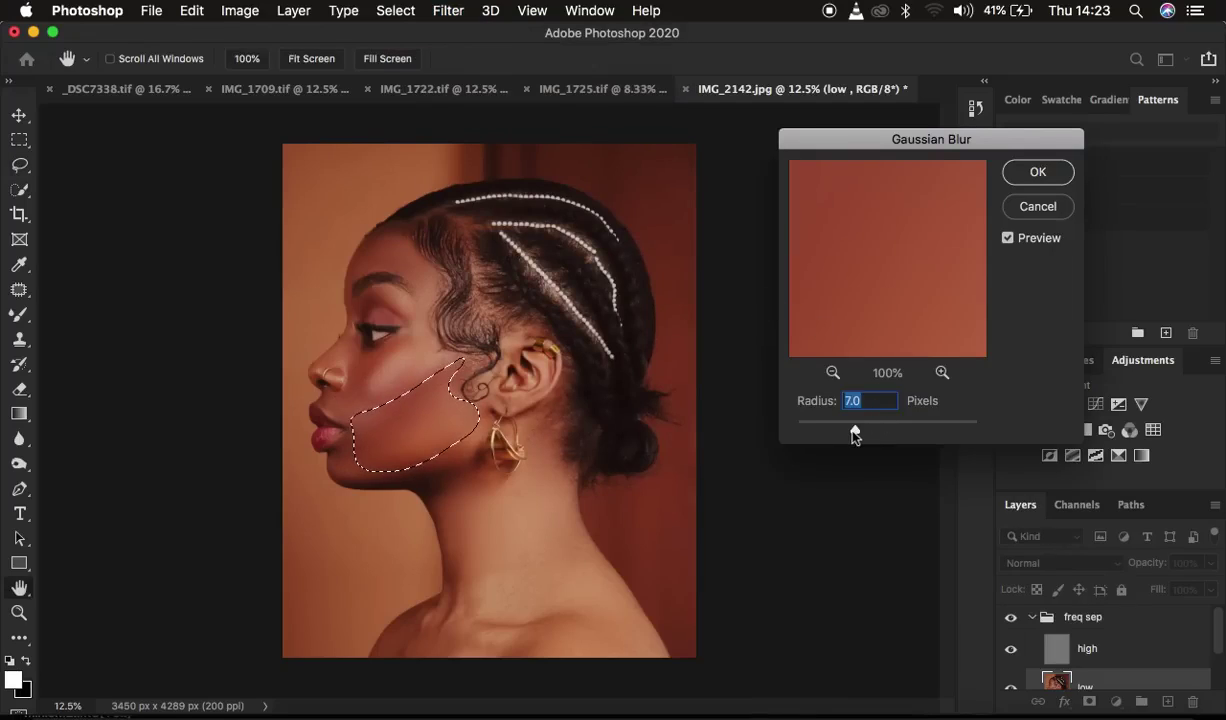
drag(855, 436, 865, 432)
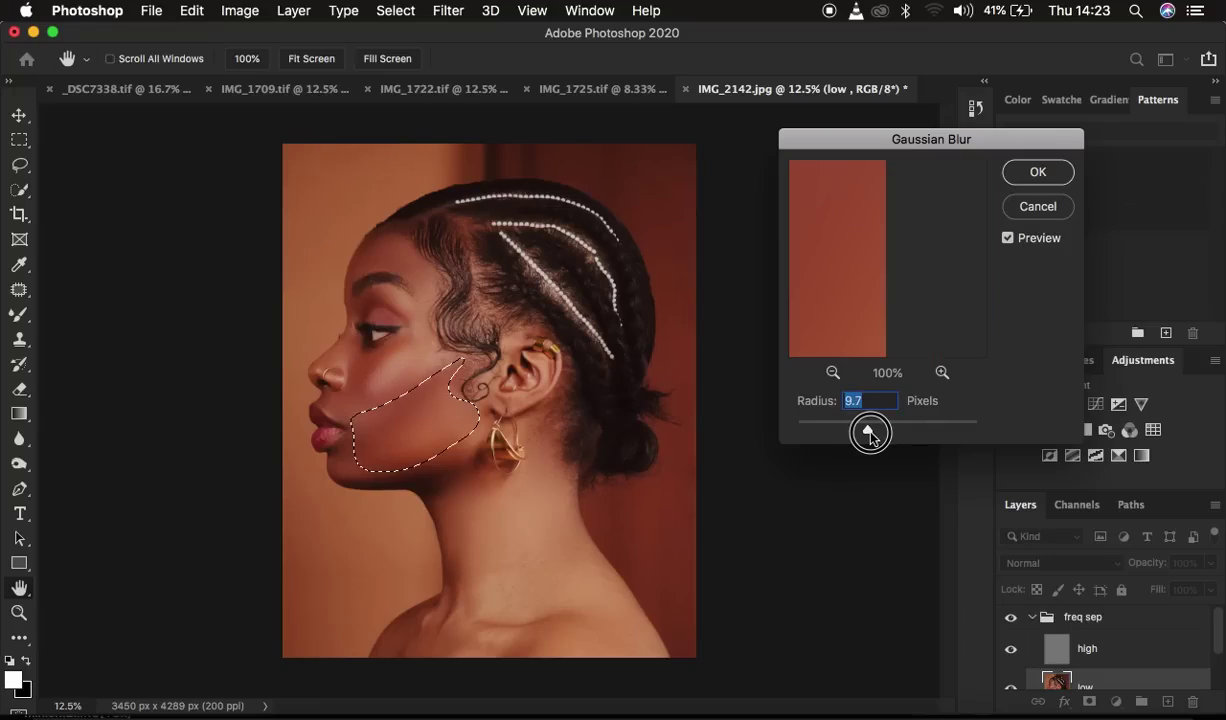
drag(865, 432, 879, 437)
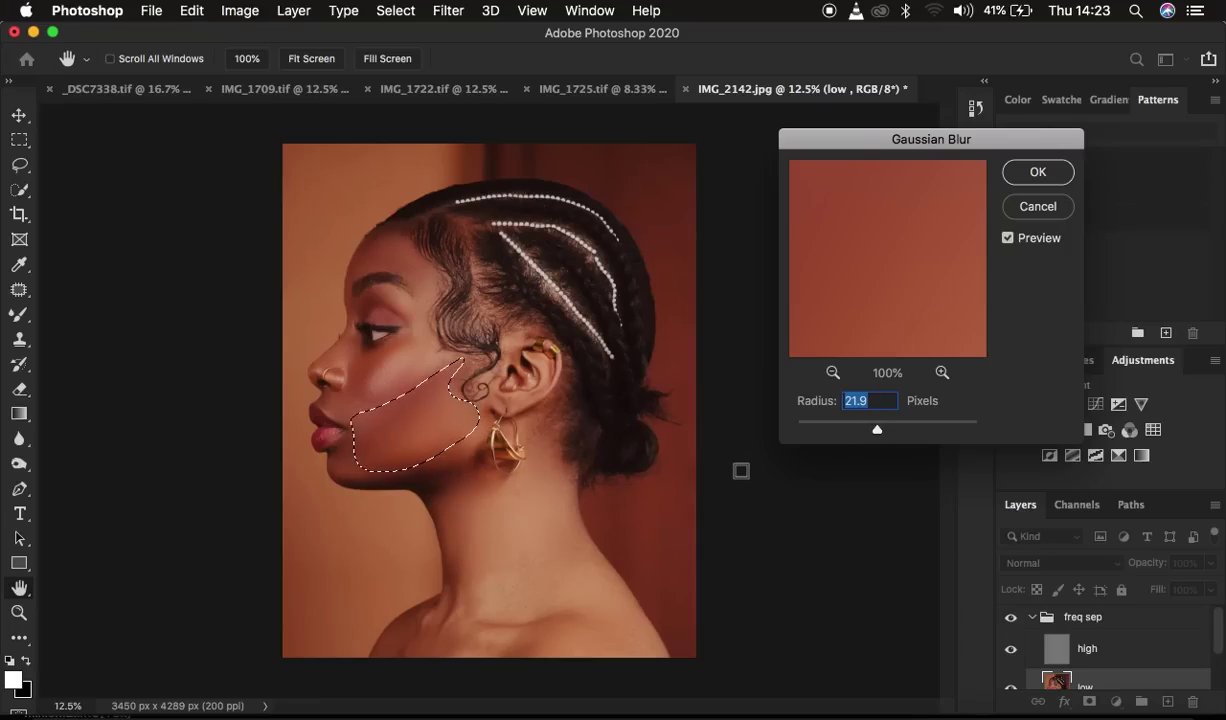
key(BackSpace)
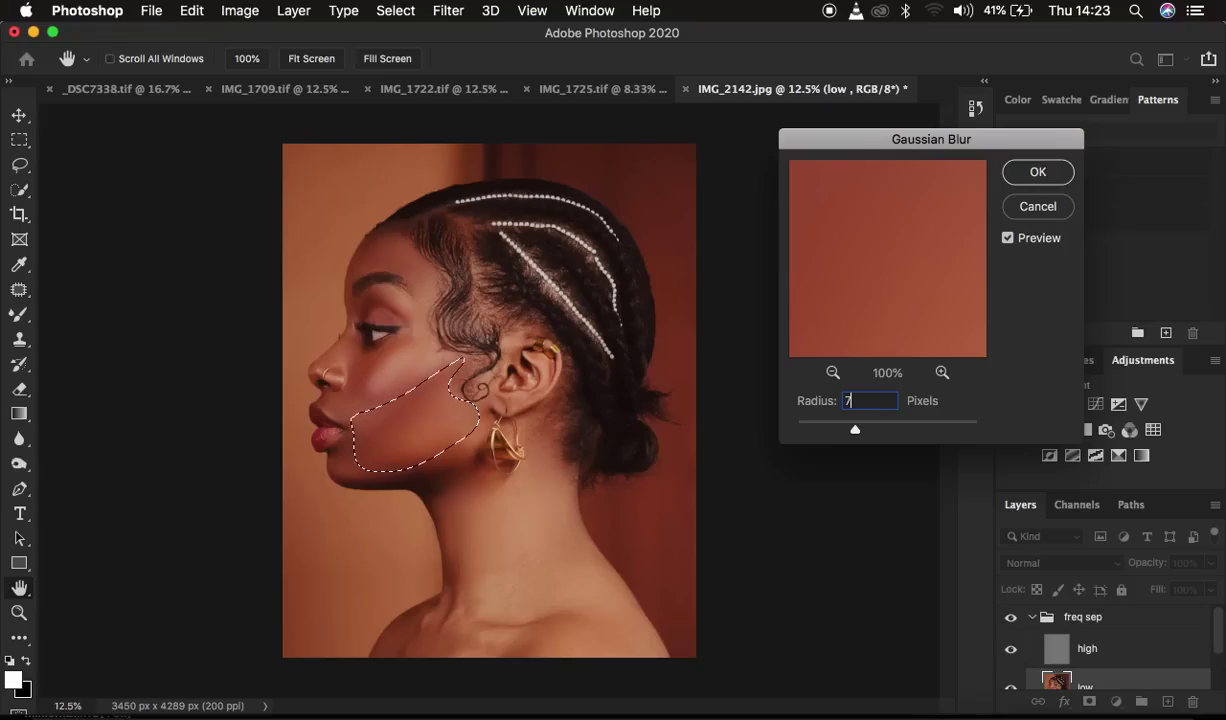
text(21)
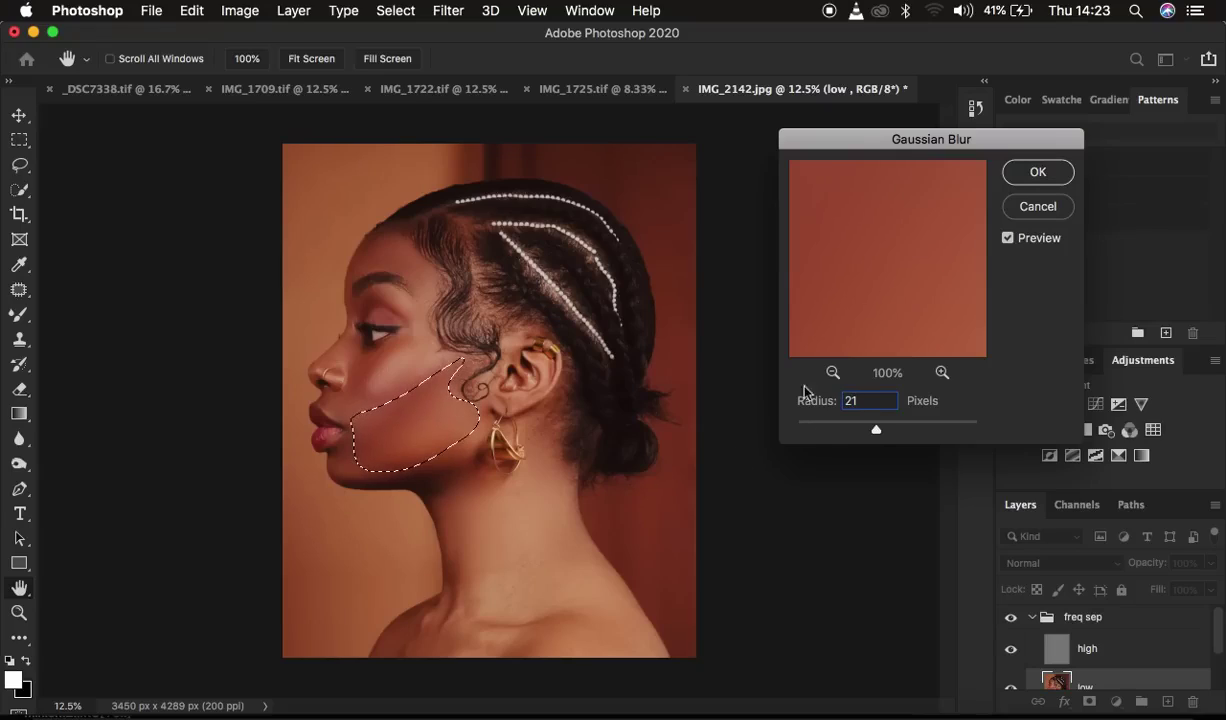
click(1030, 172)
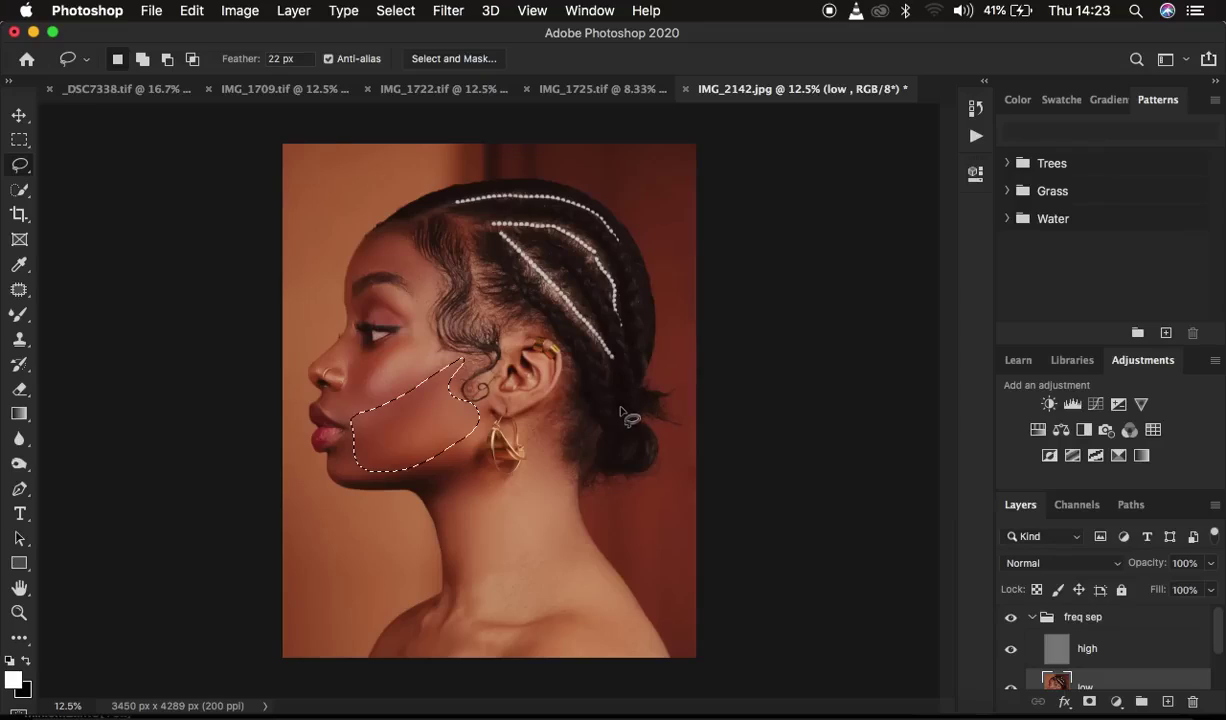
Reapply the Gaussian Blur to two more lassoed cheek patches, near the nose and under the eye
click(450, 333)
drag(355, 383, 326, 403)
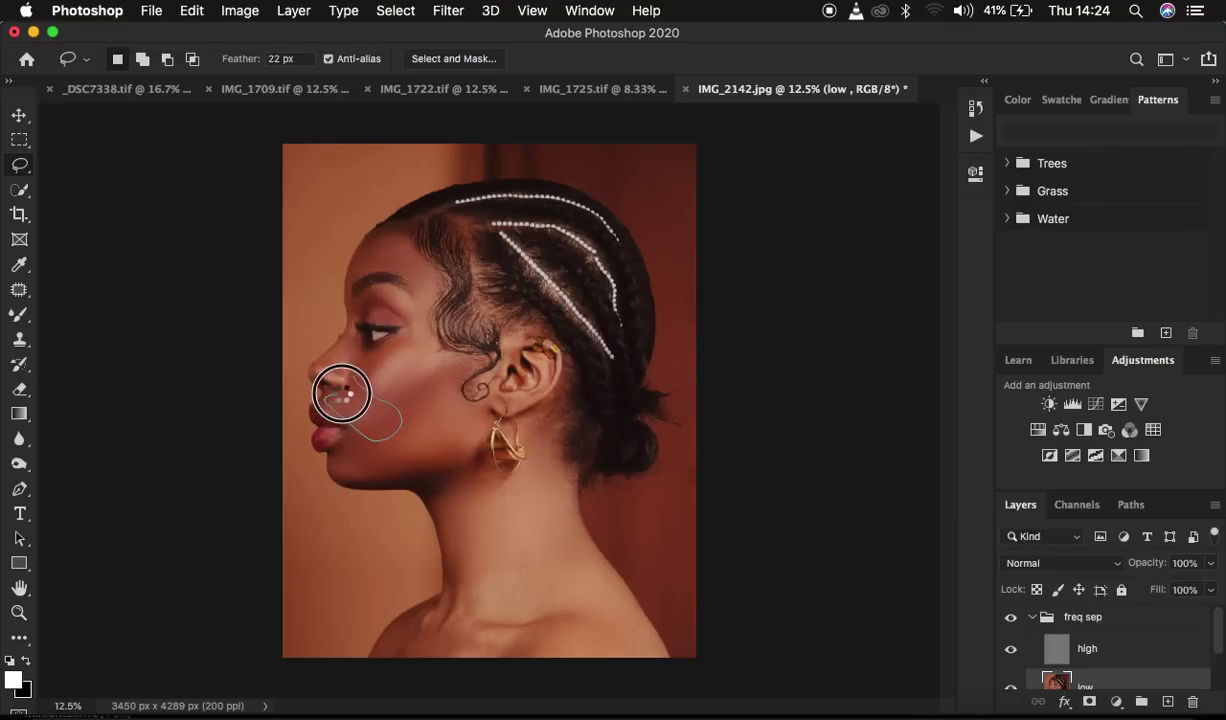
drag(326, 403, 352, 368)
right_click(369, 416)
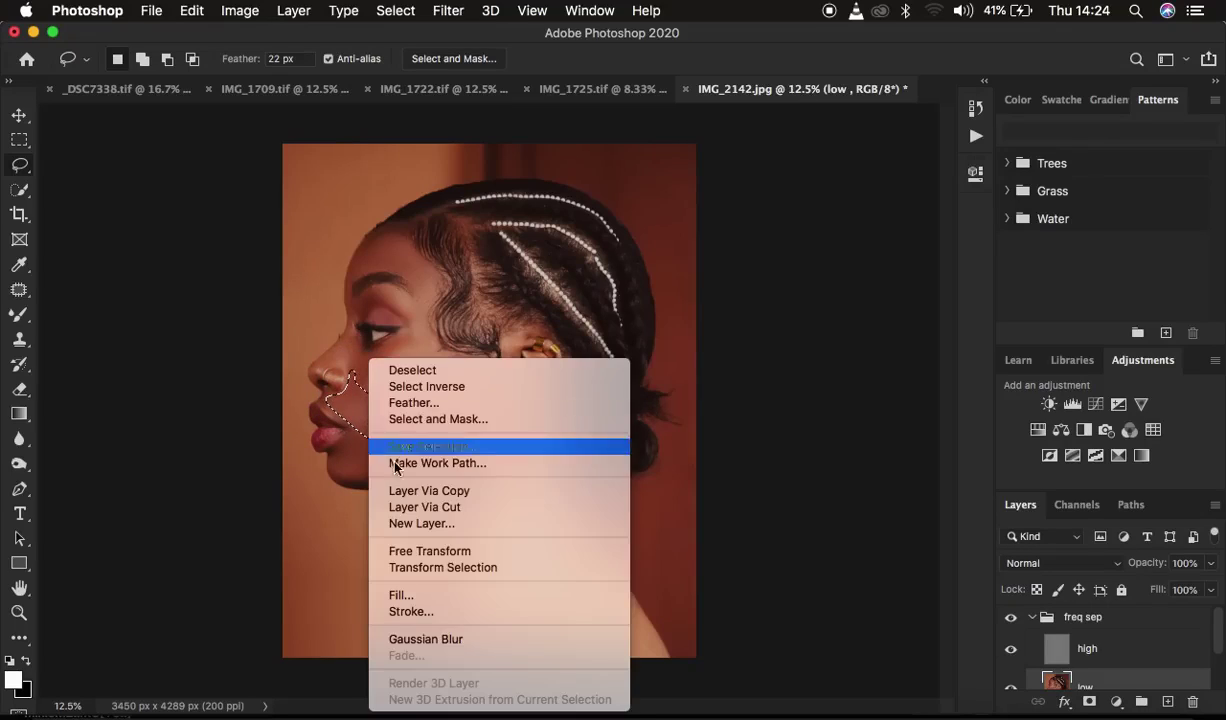
click(440, 608)
click(389, 418)
drag(376, 347, 363, 373)
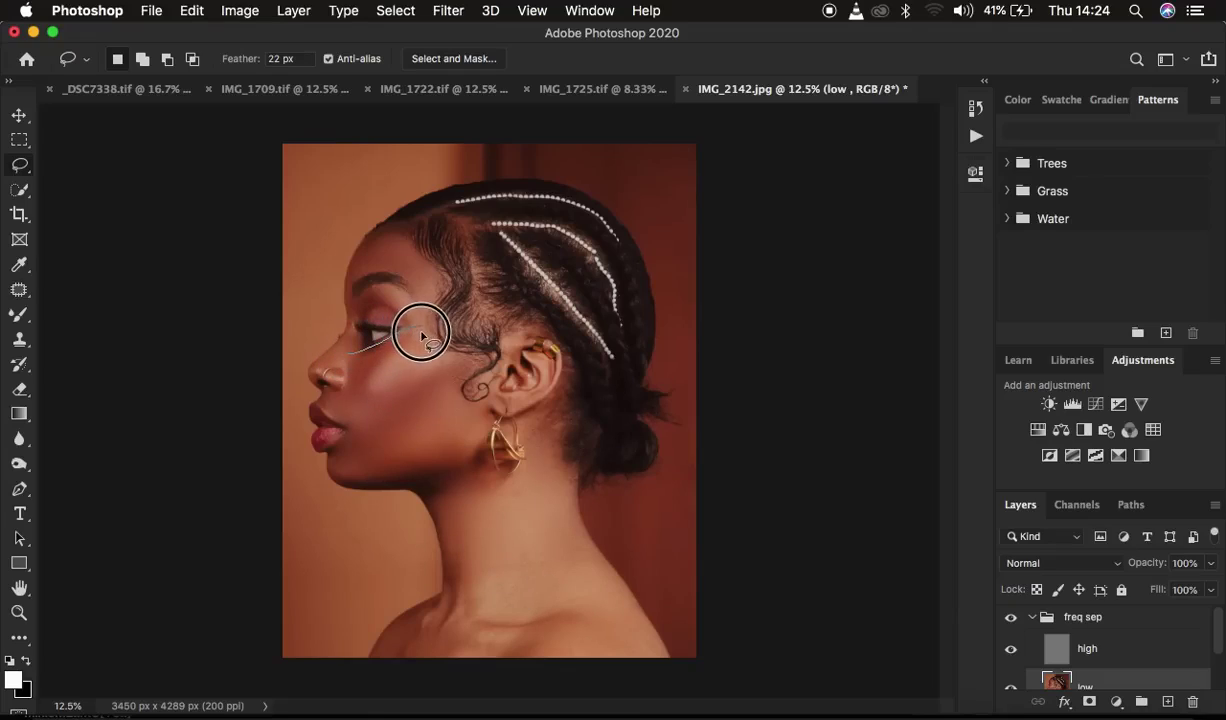
right_click(347, 345)
click(442, 608)
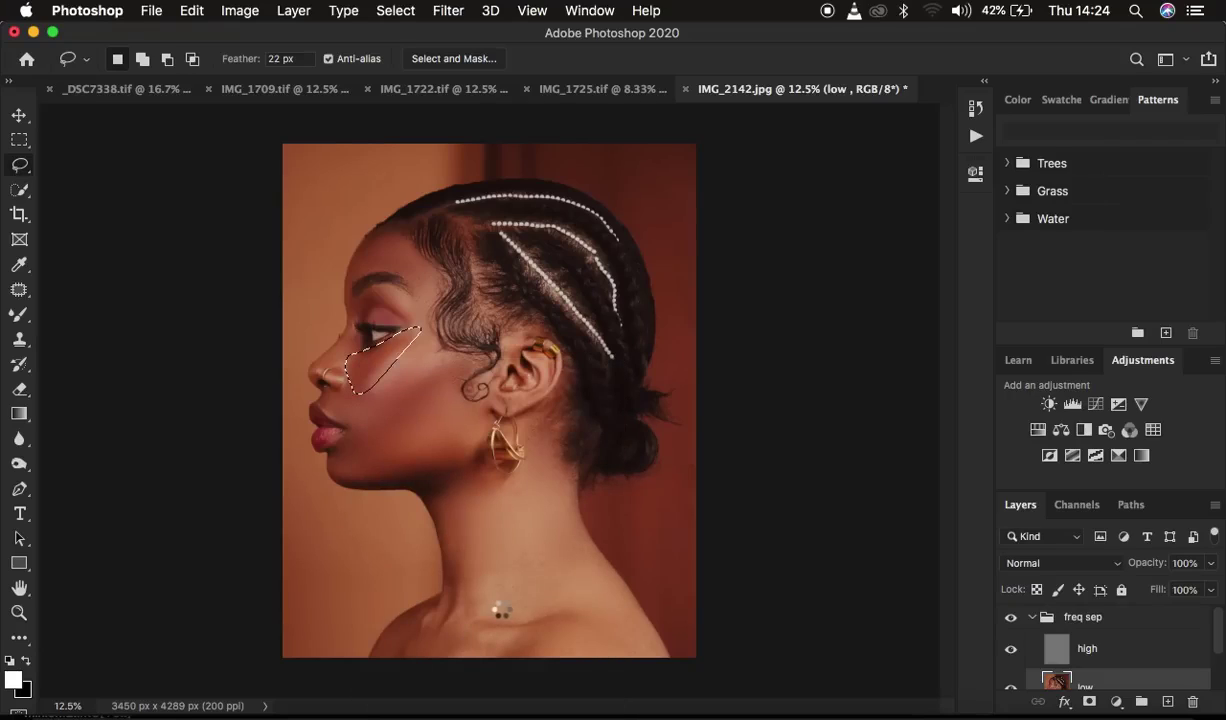
click(498, 607)
Gaussian-blur a lassoed forehead hairline area and fade that blur to 59% opacity
drag(378, 232, 371, 272)
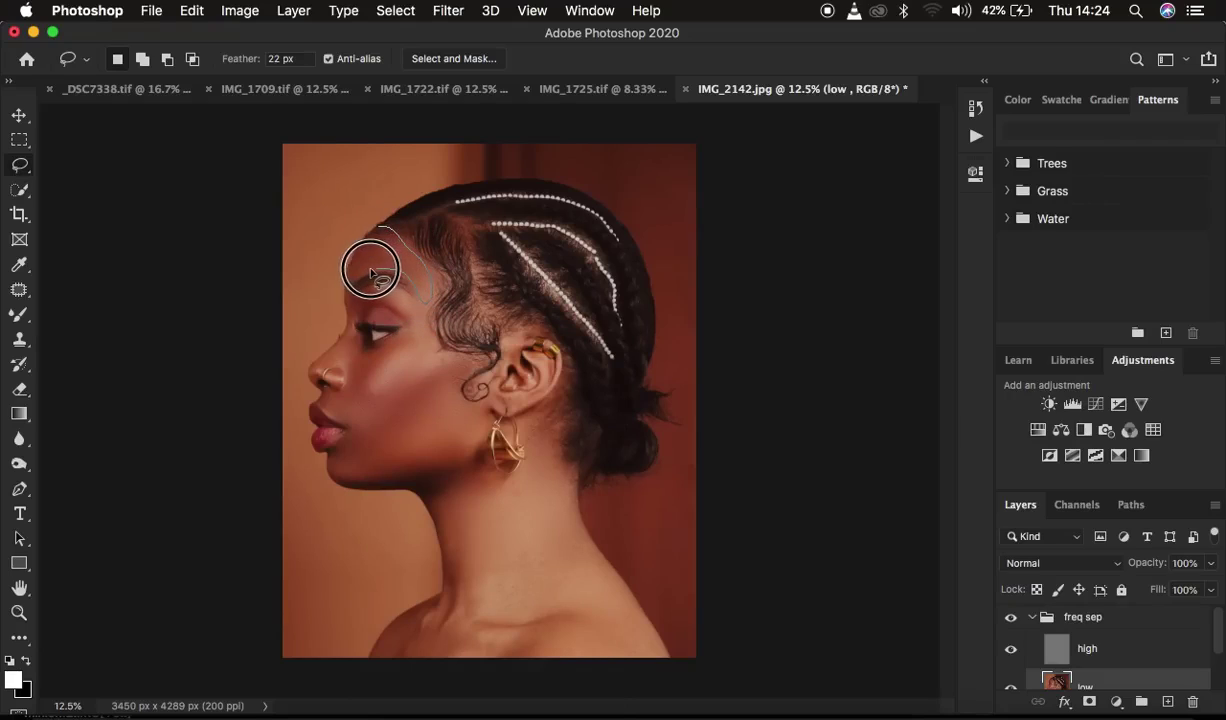
drag(371, 272, 374, 234)
right_click(388, 258)
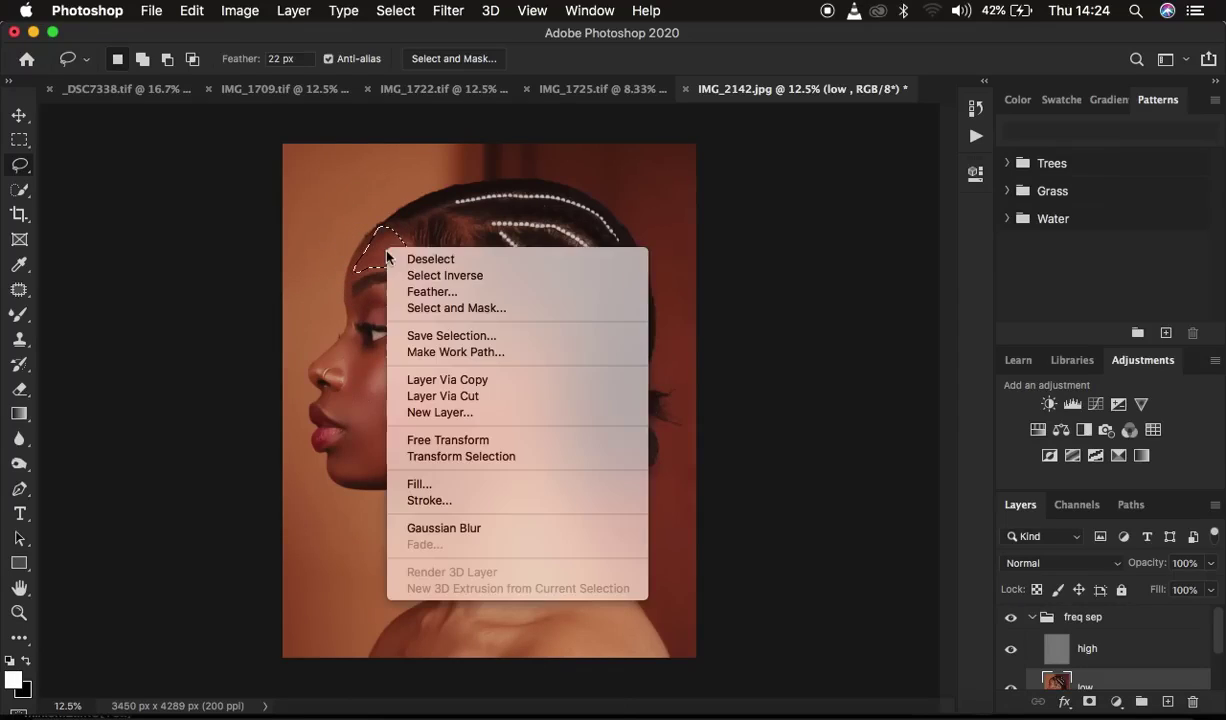
click(471, 528)
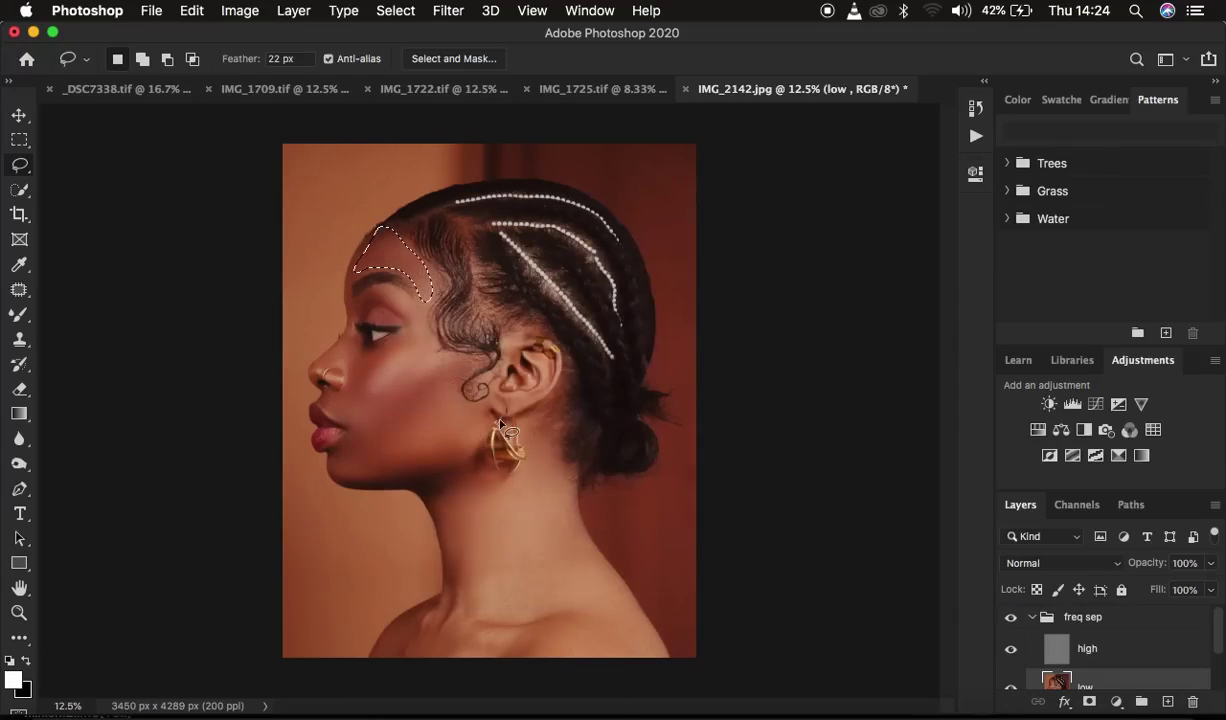
right_click(400, 262)
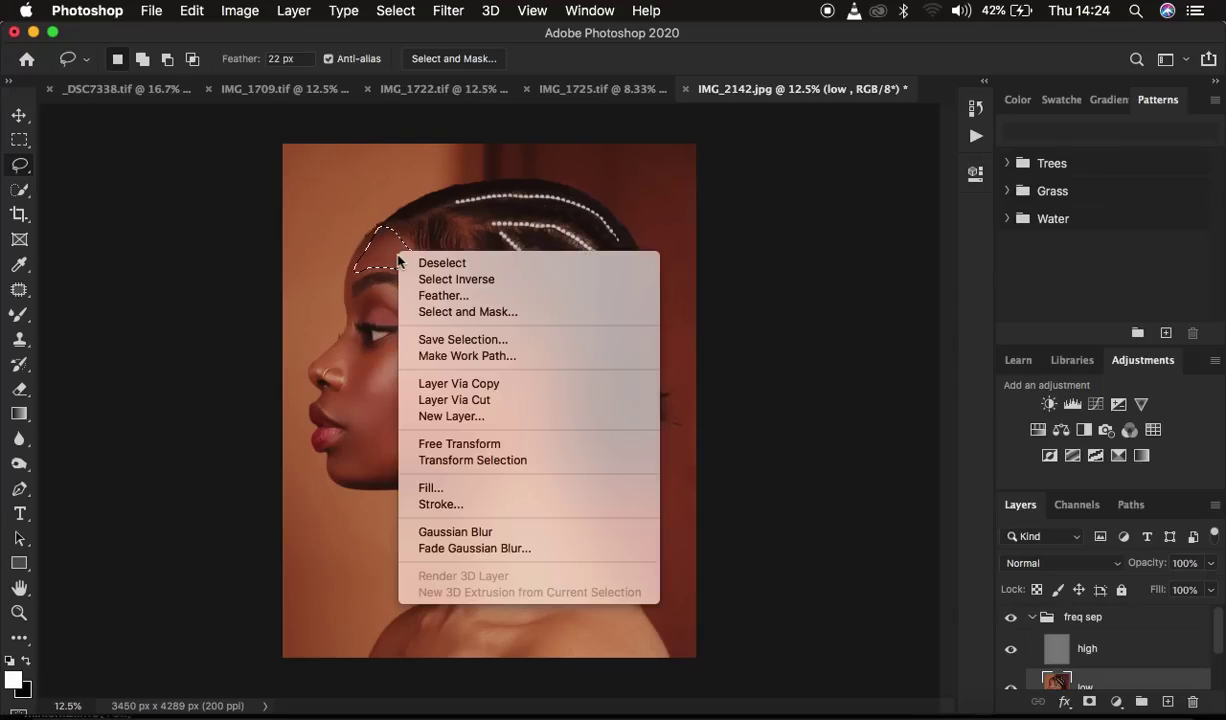
click(501, 549)
mouse_move(840, 231)
mouse_down()
mouse_move(870, 233)
mouse_move(860, 233)
mouse_up()
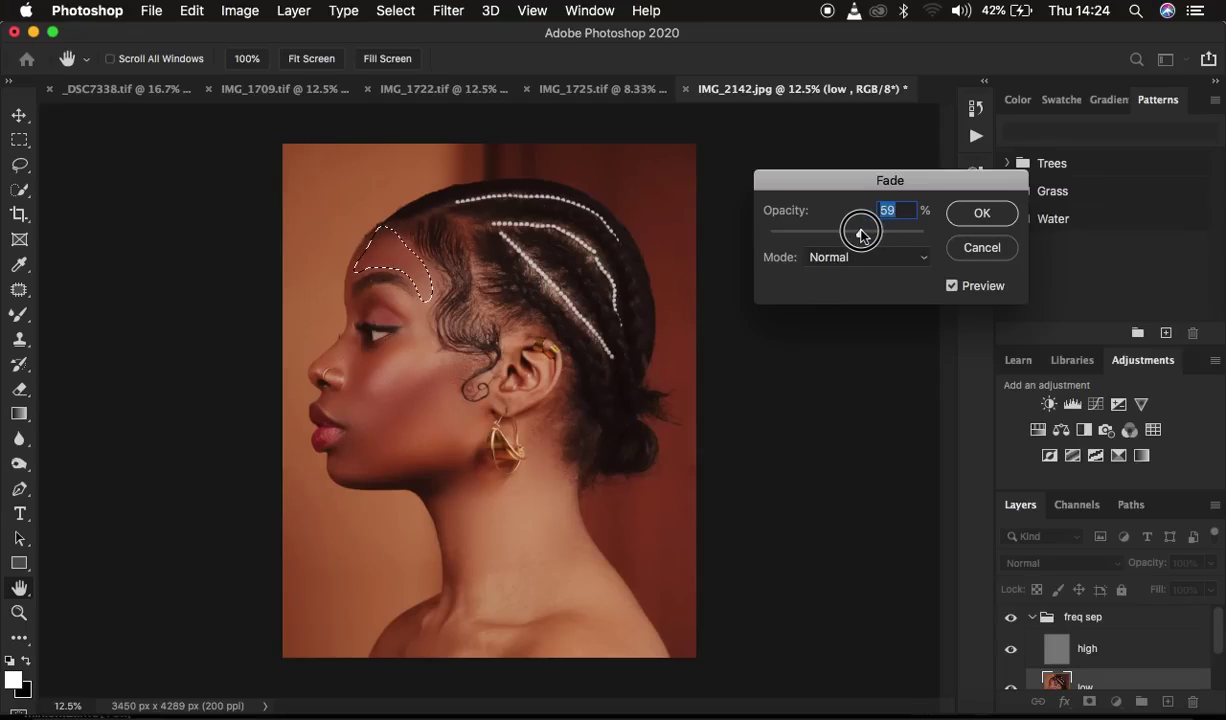
click(975, 214)
Lasso the neck below the jaw, apply the Gaussian Blur, and deselect
key(l)
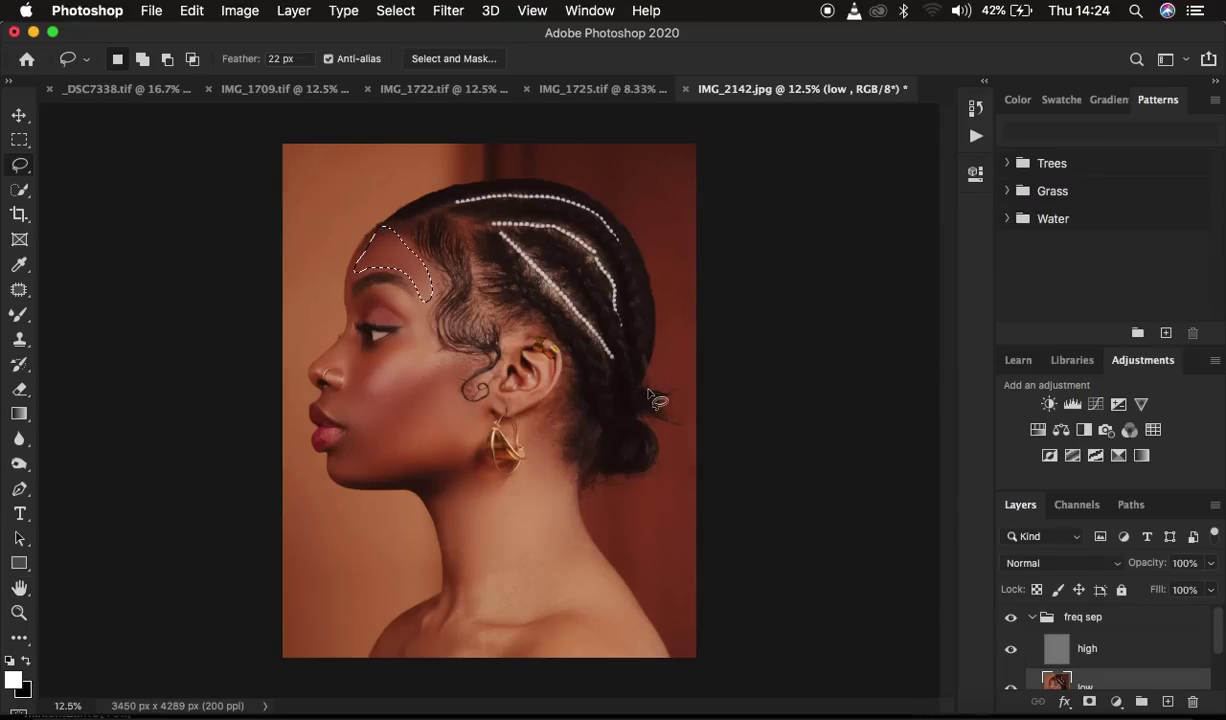
drag(428, 485, 548, 480)
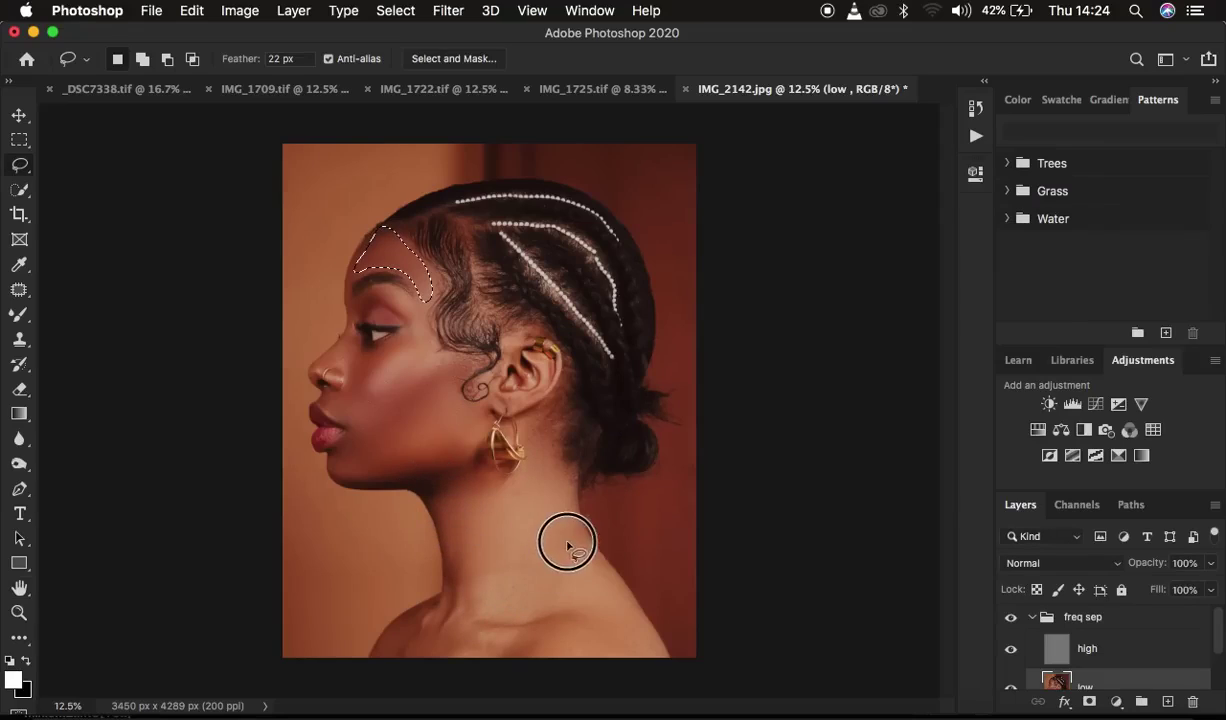
mouse_move(548, 480)
mouse_down()
mouse_move(435, 471)
mouse_move(508, 612)
mouse_move(528, 530)
mouse_up()
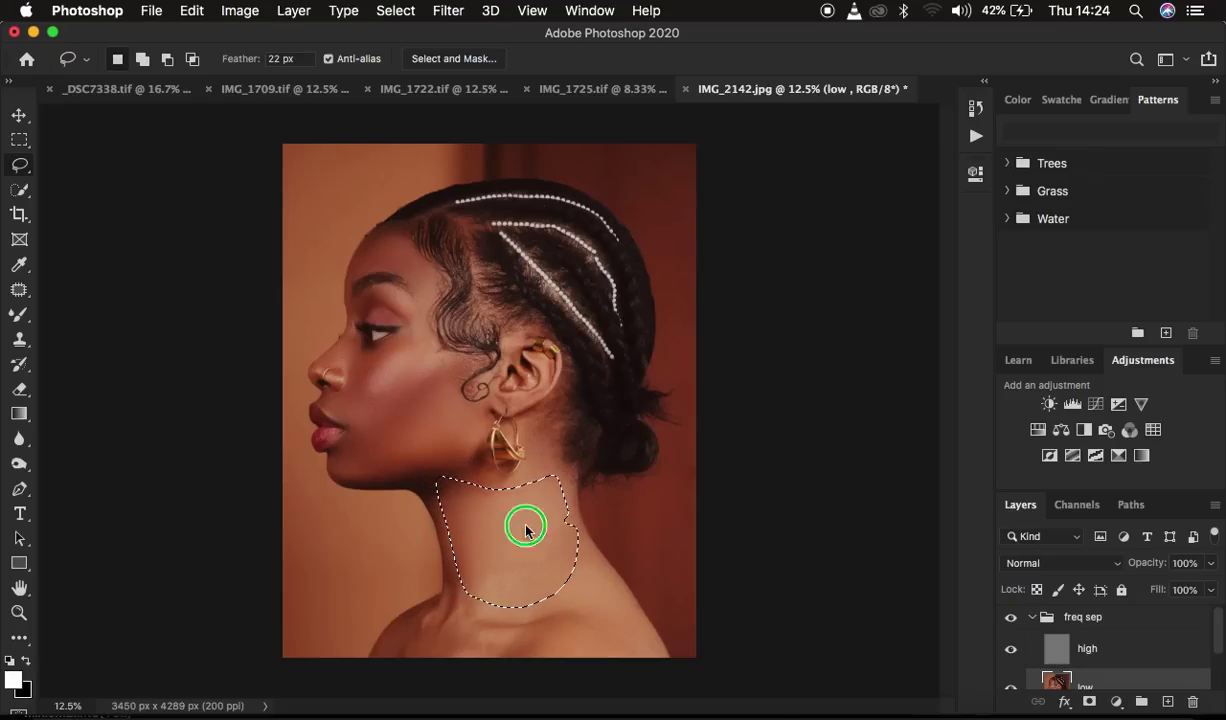
right_click(528, 530)
click(588, 640)
click(616, 597)
Toggle the freq sep group off and on to compare, ending with the retouched skin showing
click(1012, 620)
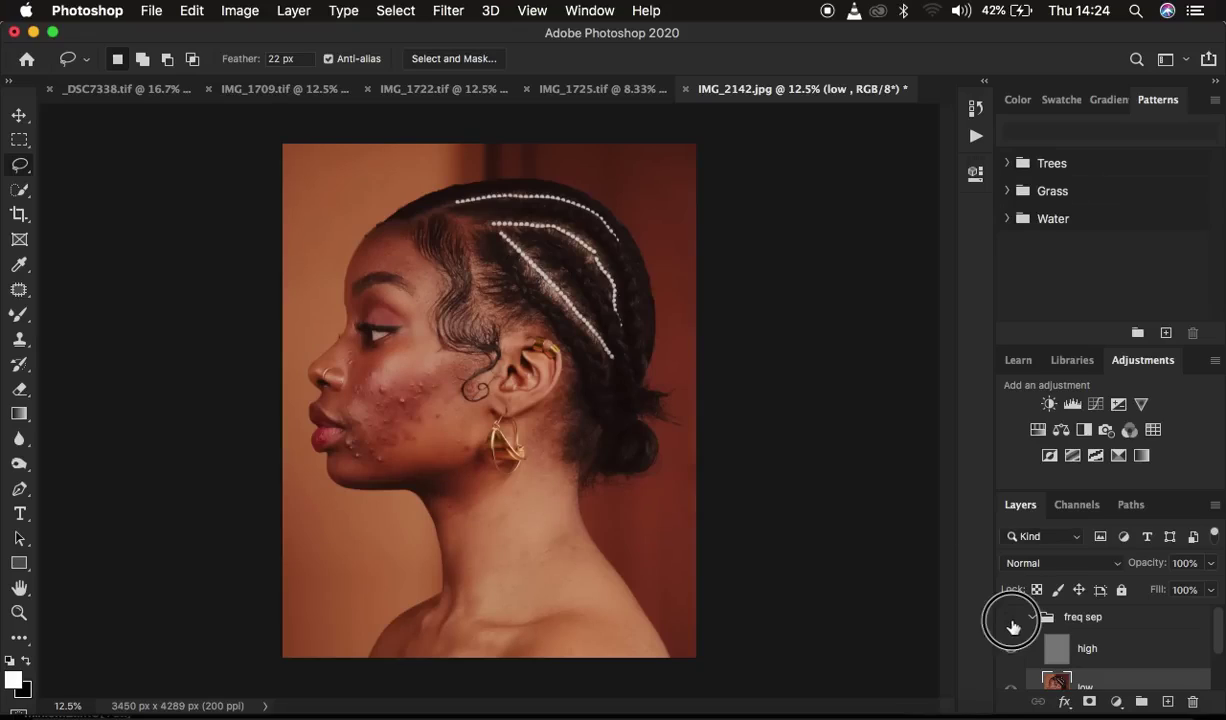
click(1012, 620)
click(1012, 622)
click(1012, 620)
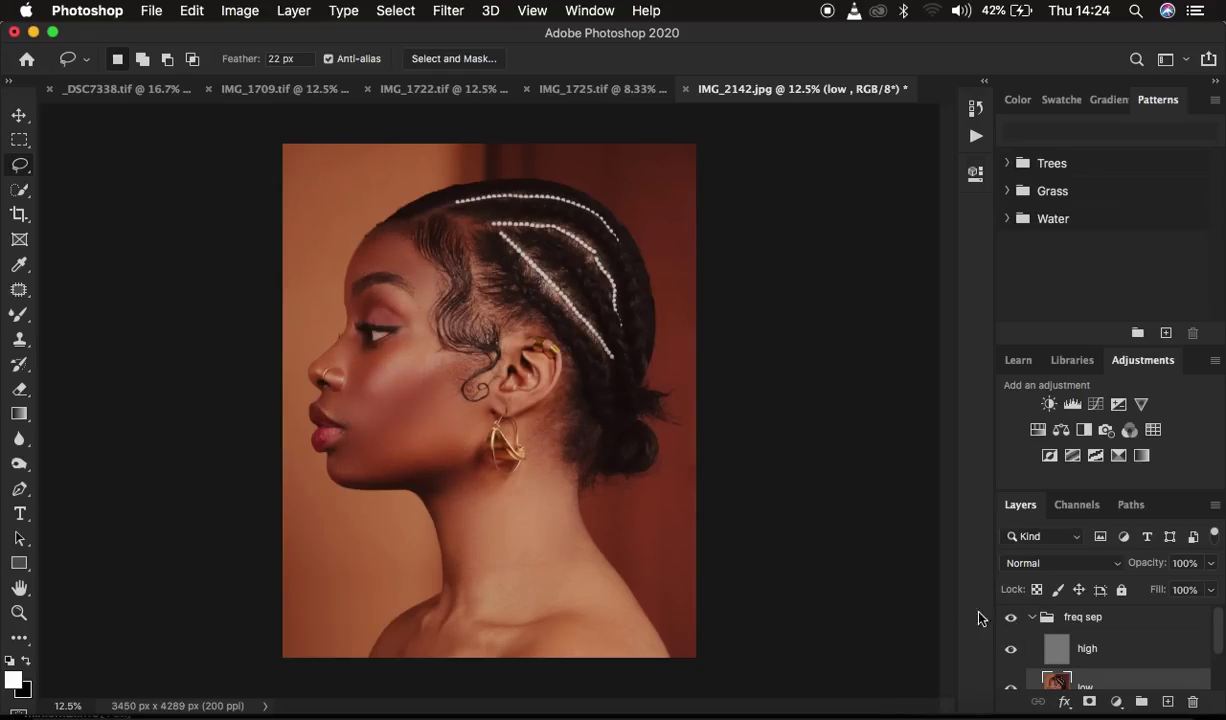